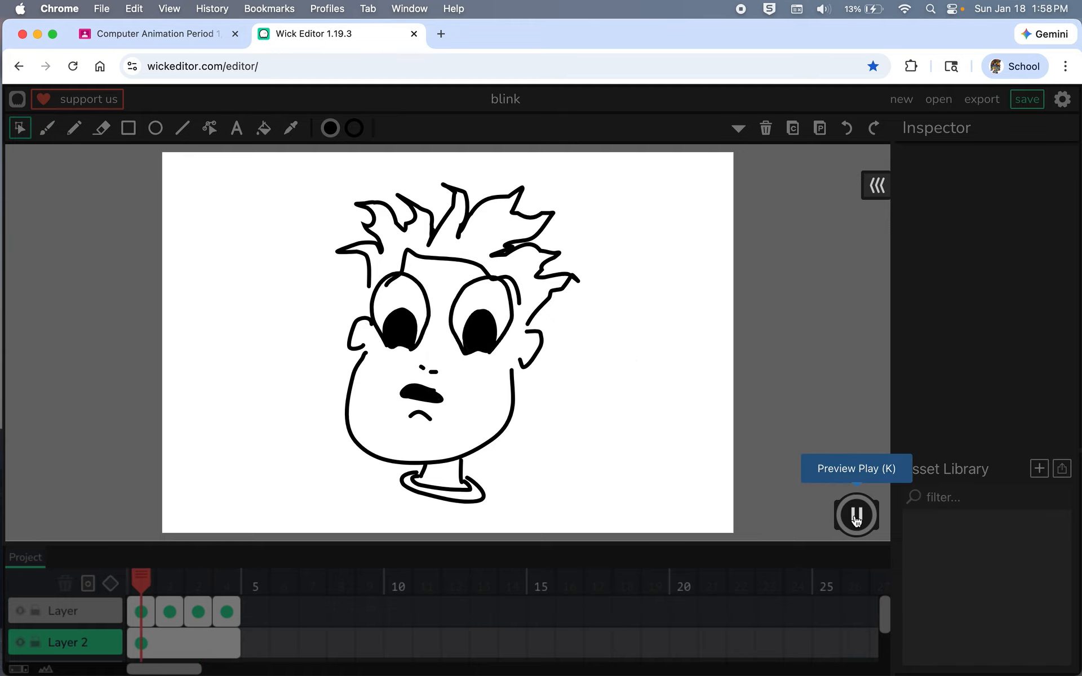
Play the blink animation in preview, replay it, and stop playback
{"action": "left_click", "coordinate": [856, 515]}
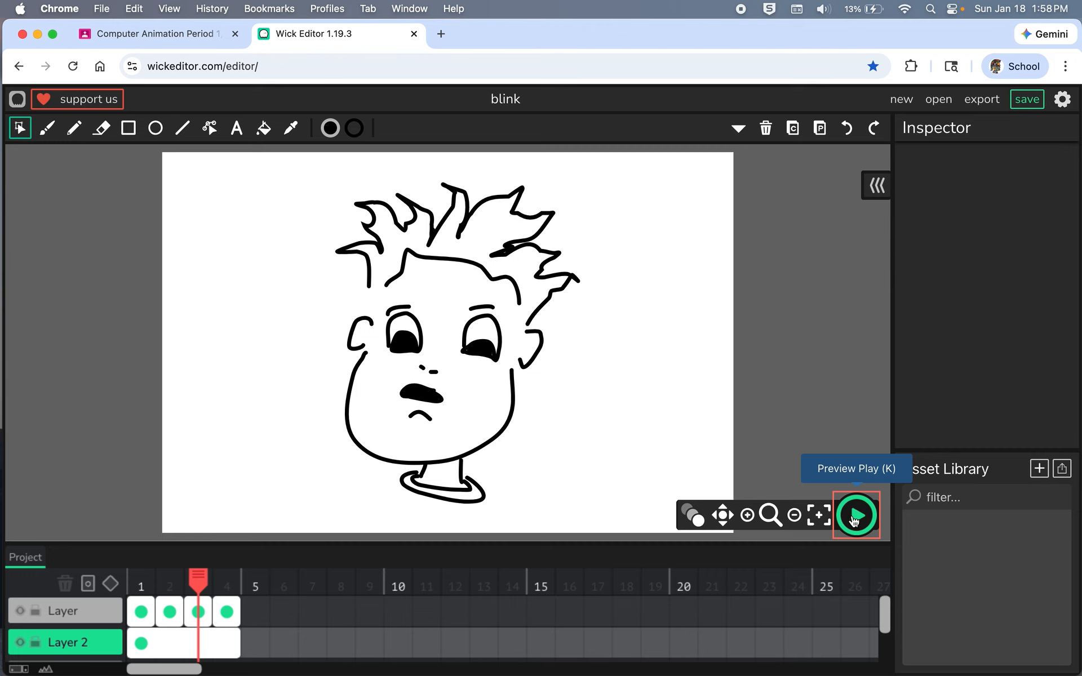
{"action": "left_click", "coordinate": [855, 517]}
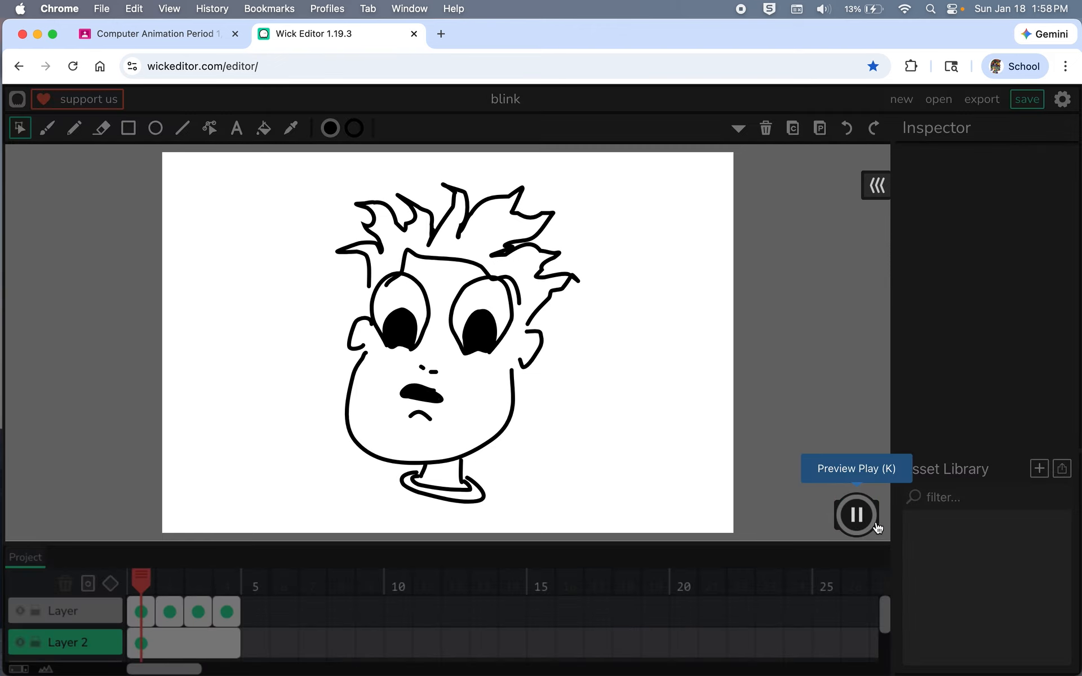
{"action": "left_click", "coordinate": [876, 527]}
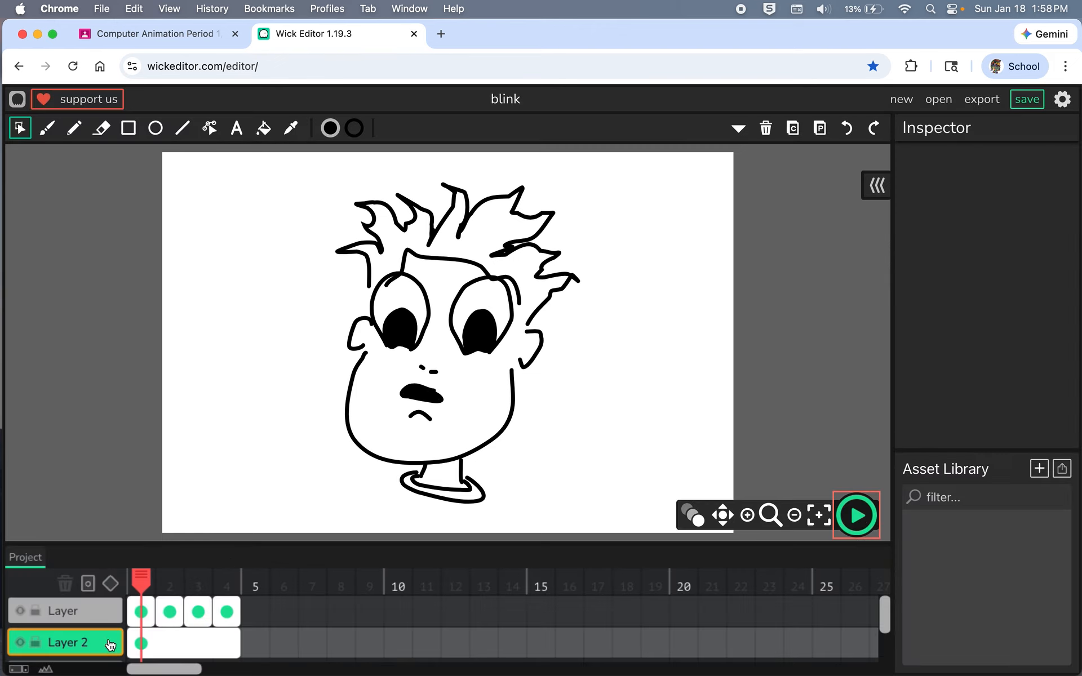
Hide and show Layer 2 and Layer in turn to examine which parts of the face each one holds
{"action": "left_click", "coordinate": [169, 643]}
{"action": "left_click", "coordinate": [19, 643]}
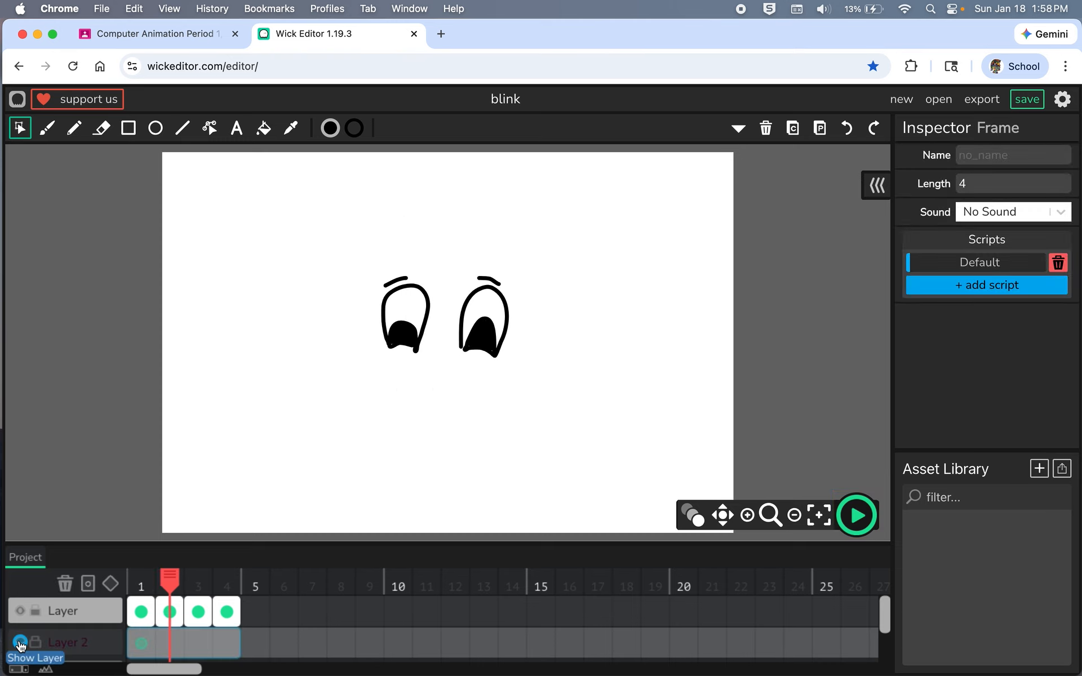
{"action": "left_click", "coordinate": [20, 643]}
{"action": "left_click", "coordinate": [20, 613]}
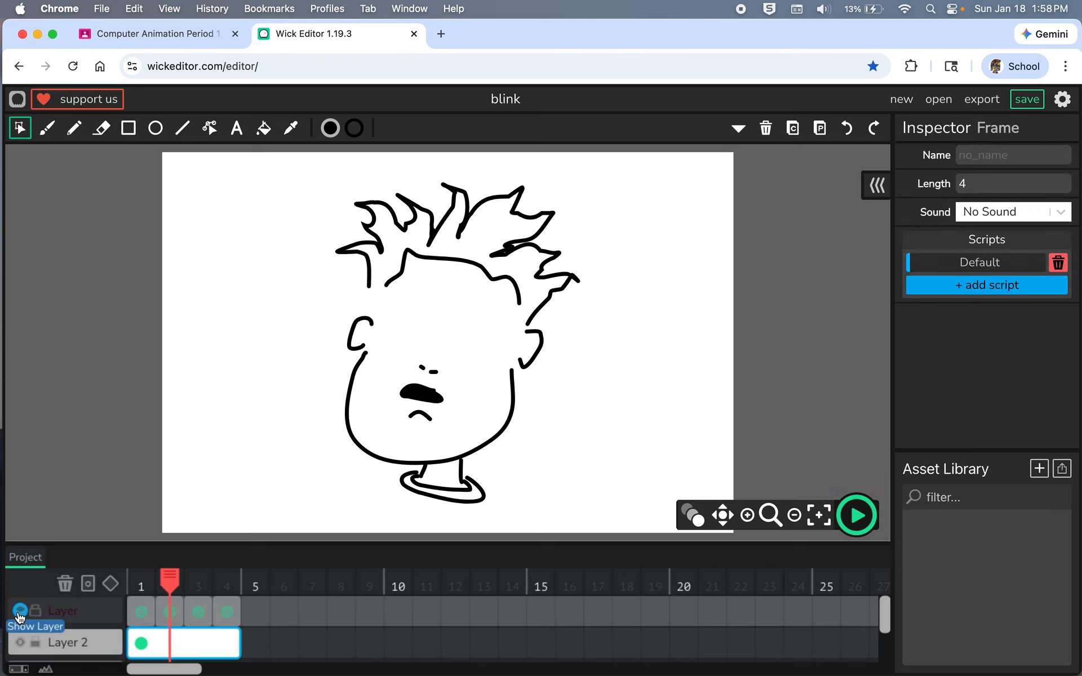
{"action": "left_click", "coordinate": [20, 611]}
{"action": "left_click", "coordinate": [20, 612]}
{"action": "left_click", "coordinate": [19, 612]}
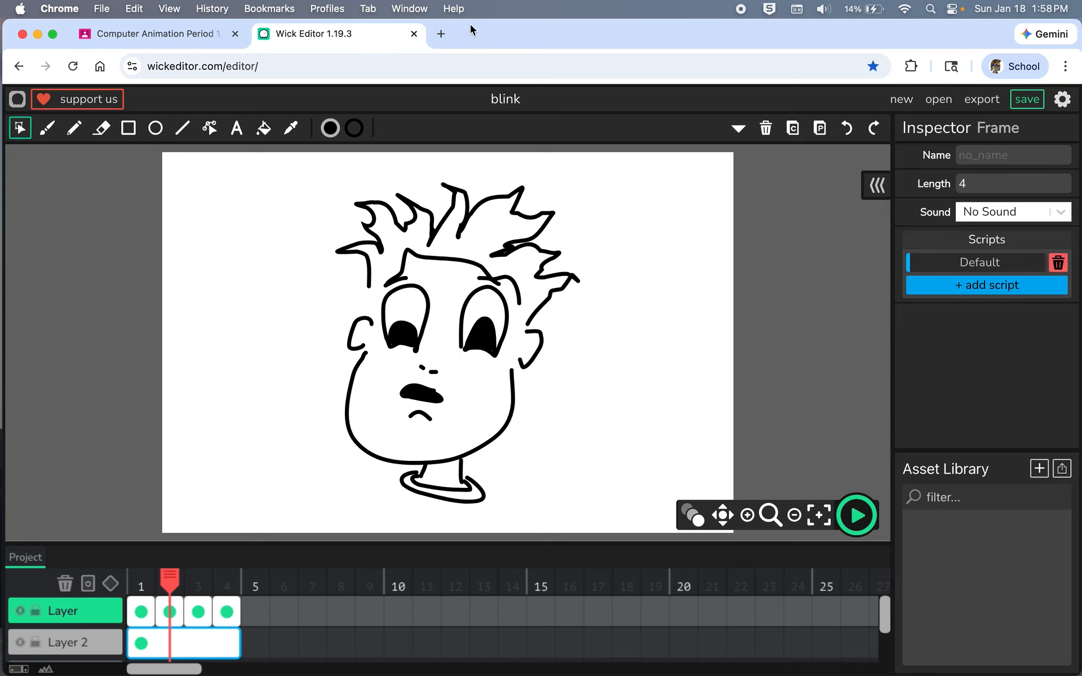
Open Wick Editor in a new browser tab, dismiss the welcome message and select the first layer of the blank project
{"action": "left_click", "coordinate": [441, 34]}
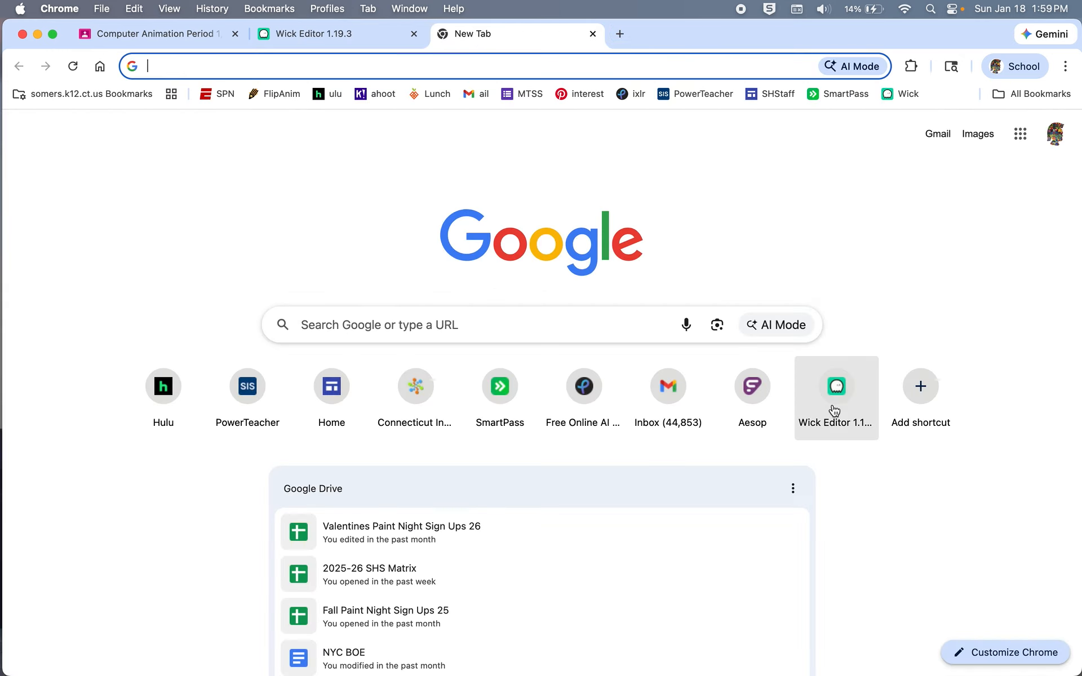
{"action": "left_click", "coordinate": [846, 388]}
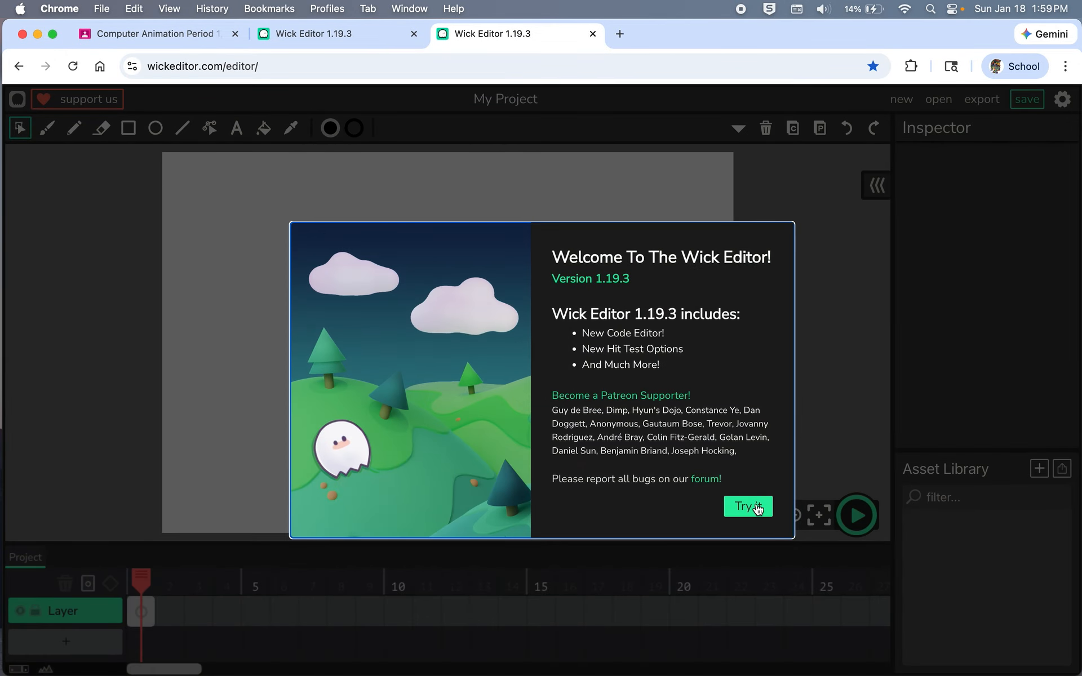
{"action": "left_click", "coordinate": [738, 504]}
{"action": "left_click", "coordinate": [505, 421]}
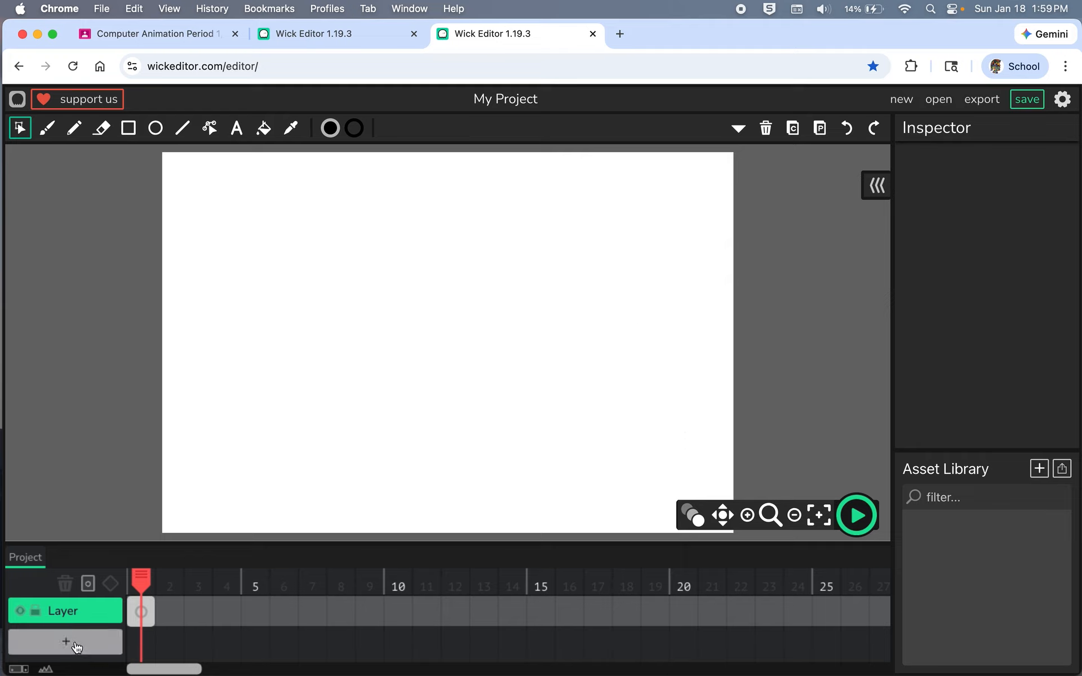
{"action": "left_click", "coordinate": [66, 614]}
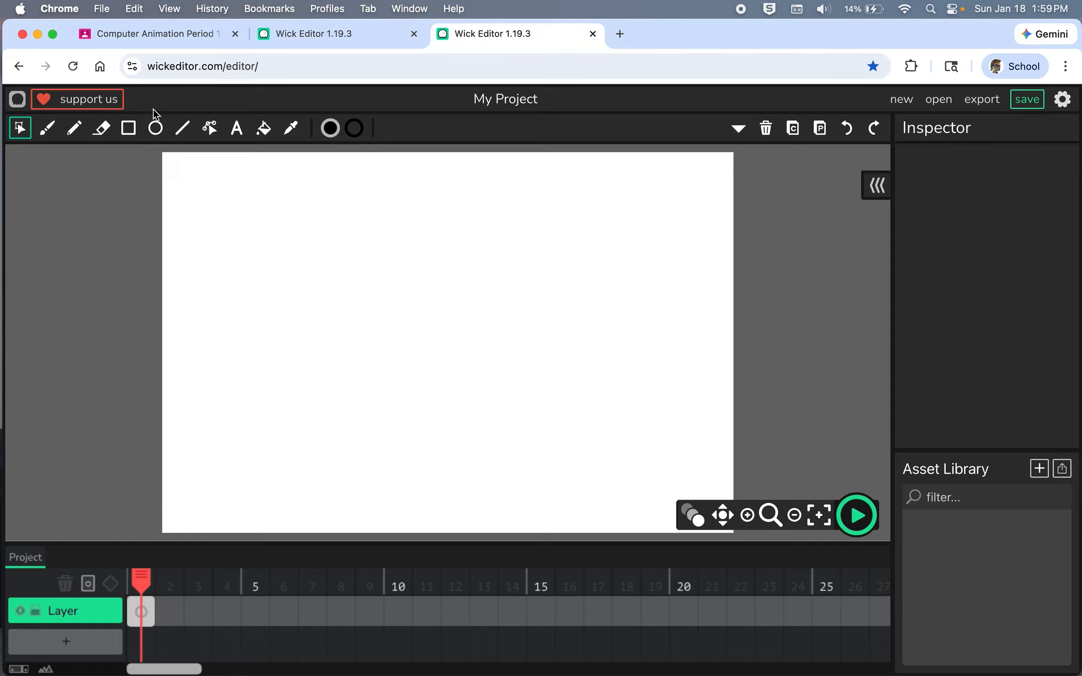
Activate the Pencil tool and set its stroke width to 5
{"action": "left_click", "coordinate": [74, 129]}
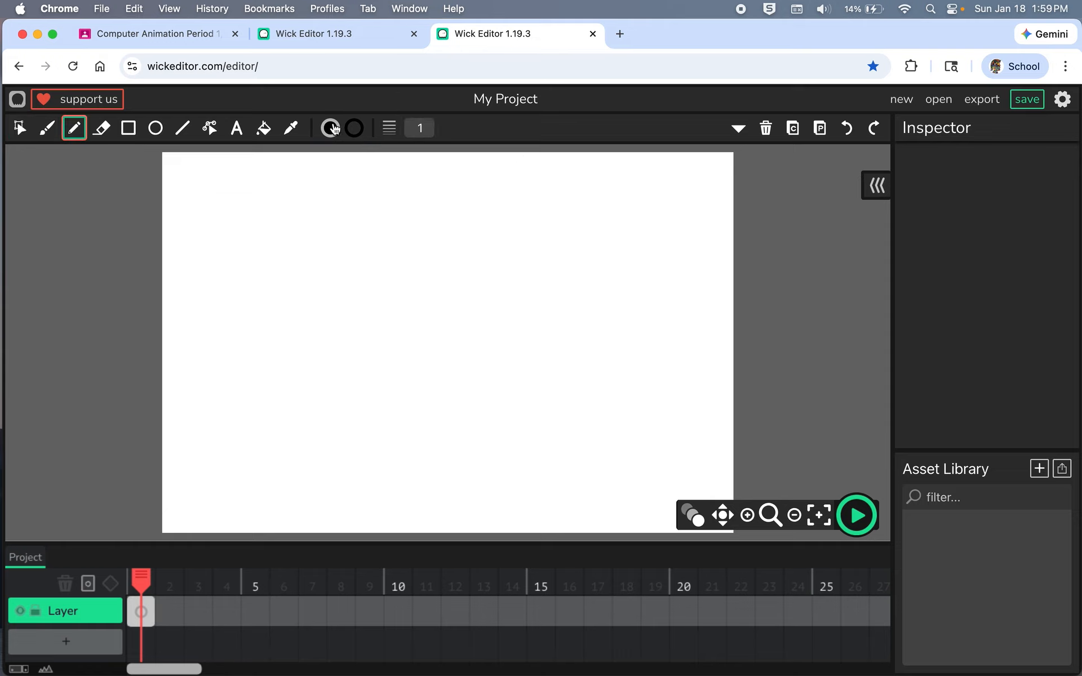
{"action": "left_click", "coordinate": [354, 133]}
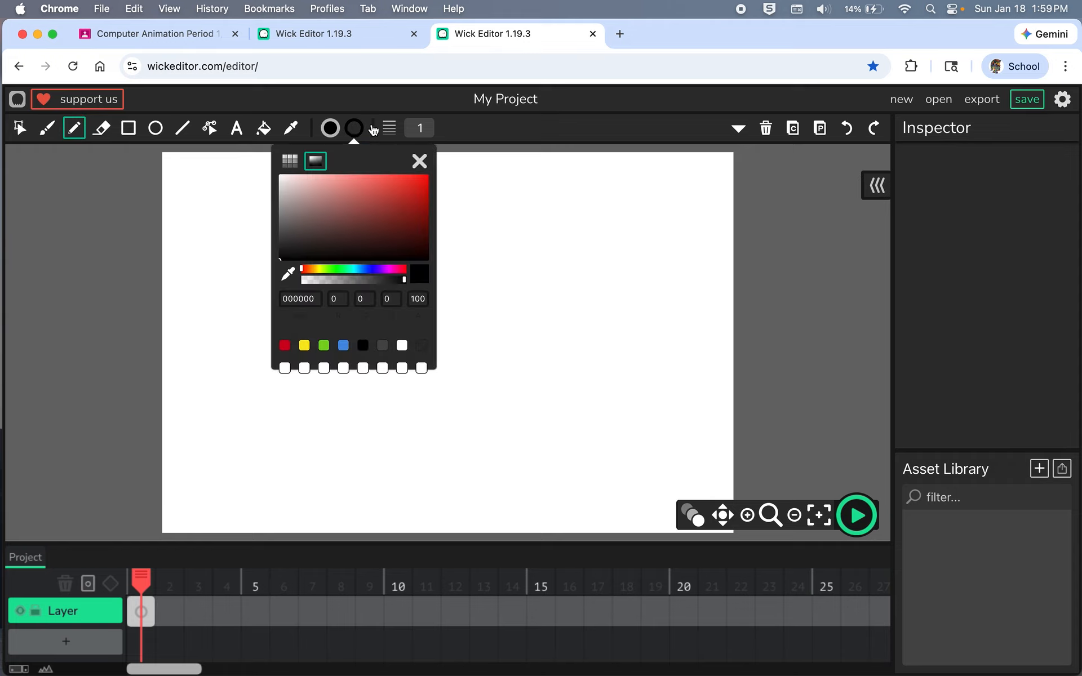
{"action": "left_click", "coordinate": [424, 128]}
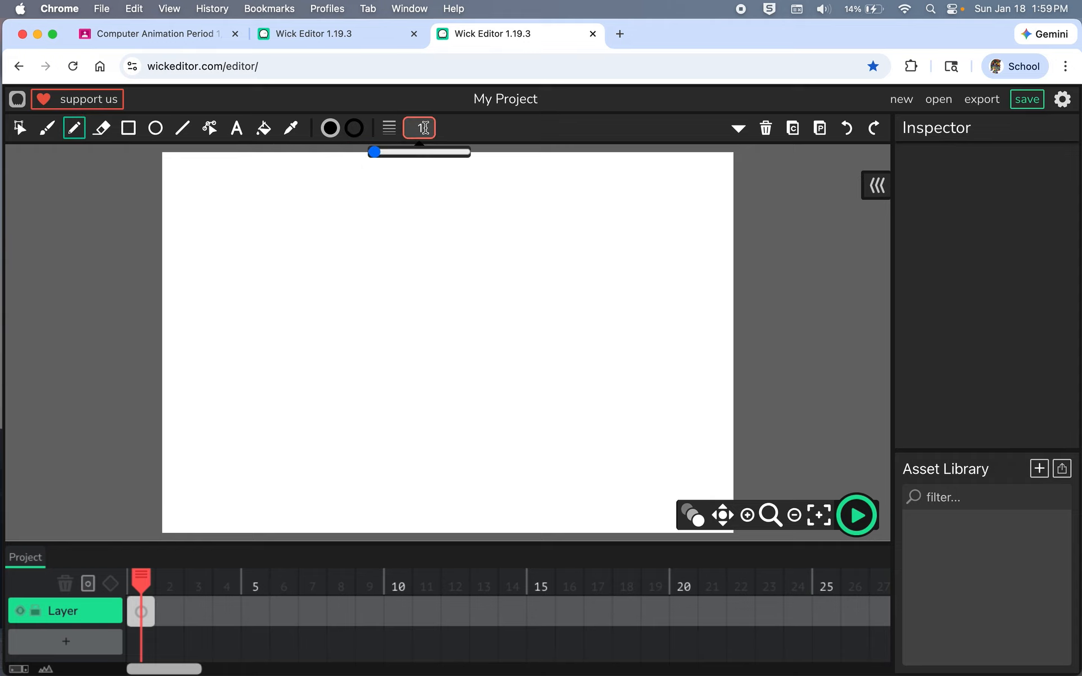
{"action": "key", "text": "BackSpace"}
{"action": "type", "text": "5"}
{"action": "left_click", "coordinate": [354, 322]}
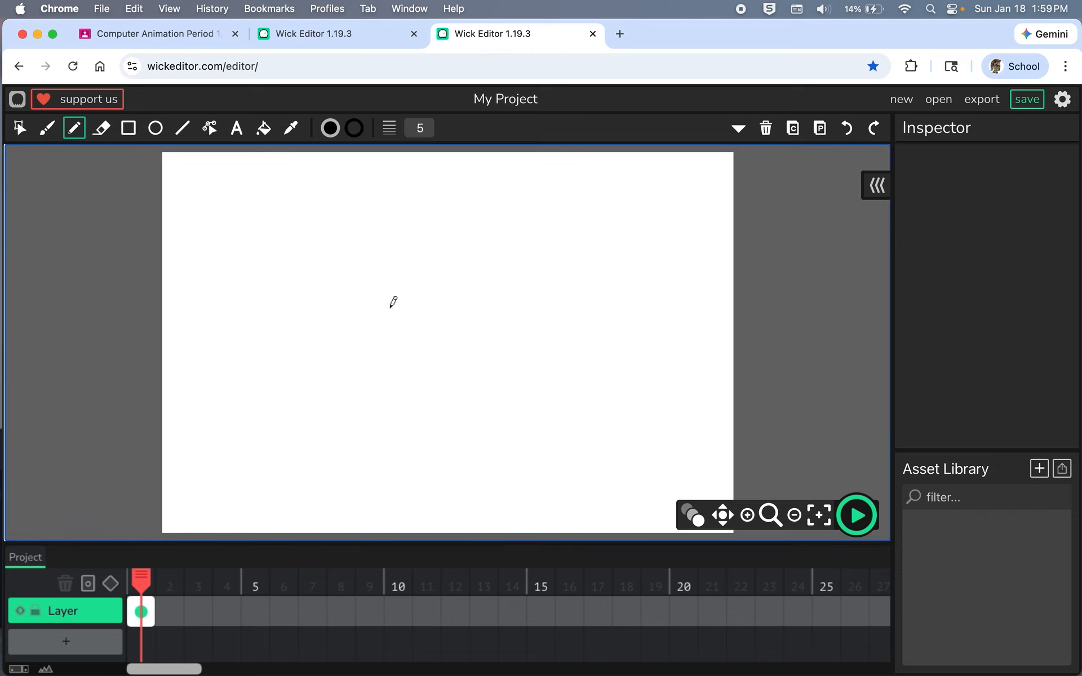
{"action": "key", "text": "super+z"}
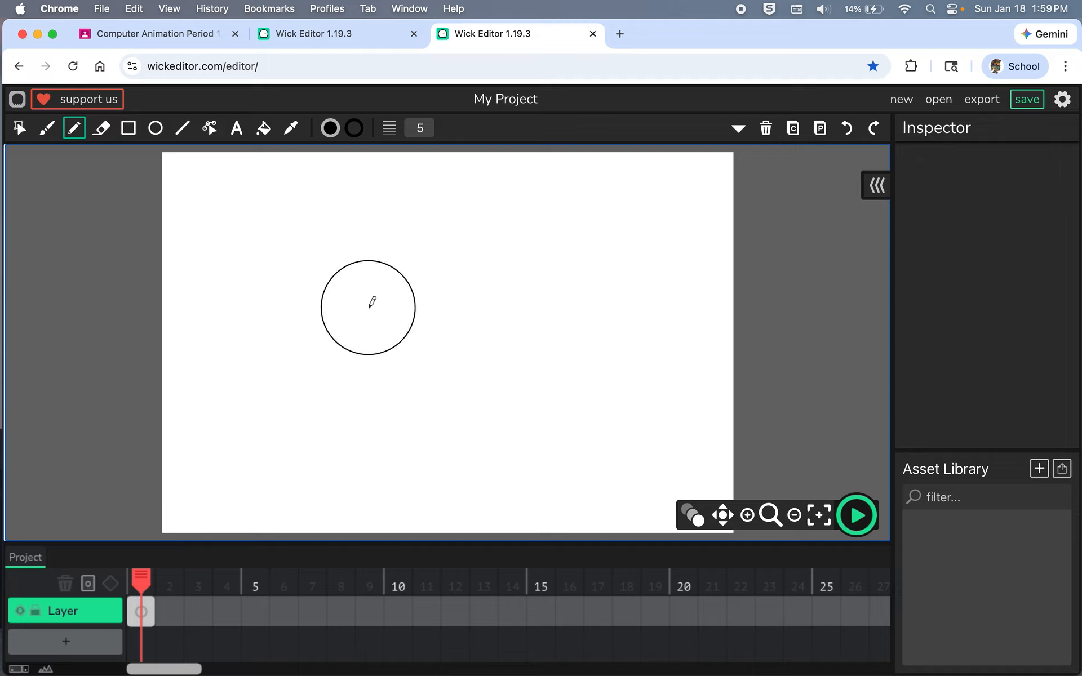
{"action": "mouse_move", "coordinate": [368, 307]}
{"action": "left_mouse_down"}
{"action": "mouse_move", "coordinate": [359, 351]}
{"action": "mouse_move", "coordinate": [380, 404]}
{"action": "mouse_move", "coordinate": [437, 432]}
{"action": "mouse_move", "coordinate": [511, 412]}
{"action": "mouse_move", "coordinate": [532, 335]}
{"action": "mouse_move", "coordinate": [498, 284]}
{"action": "left_mouse_up"}
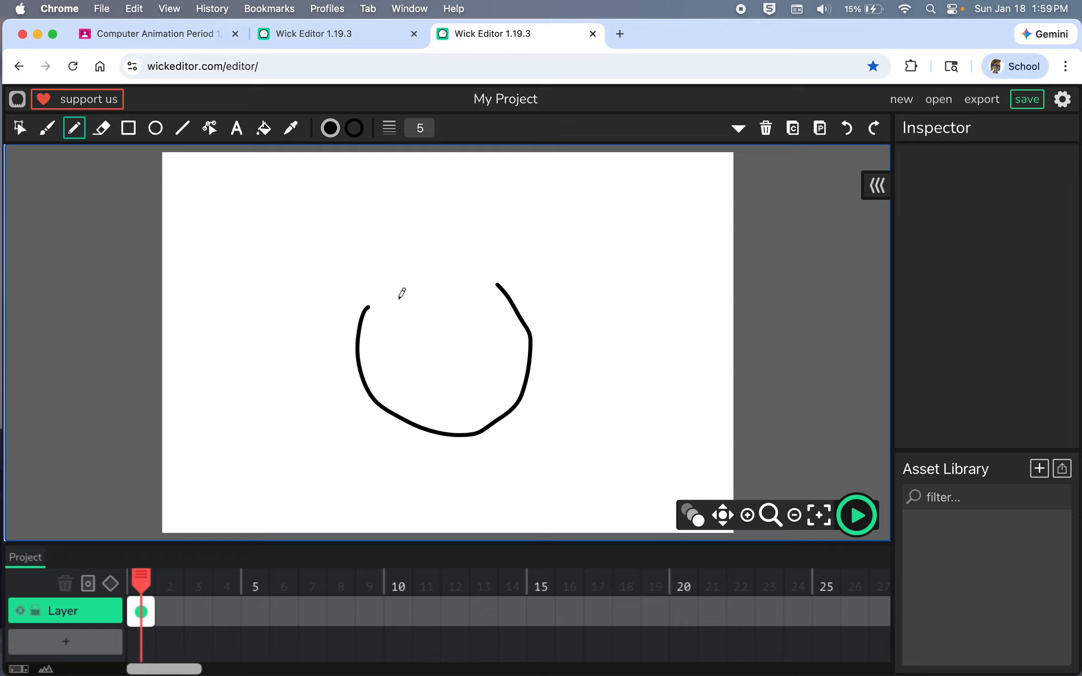
{"action": "key", "text": "super+z"}
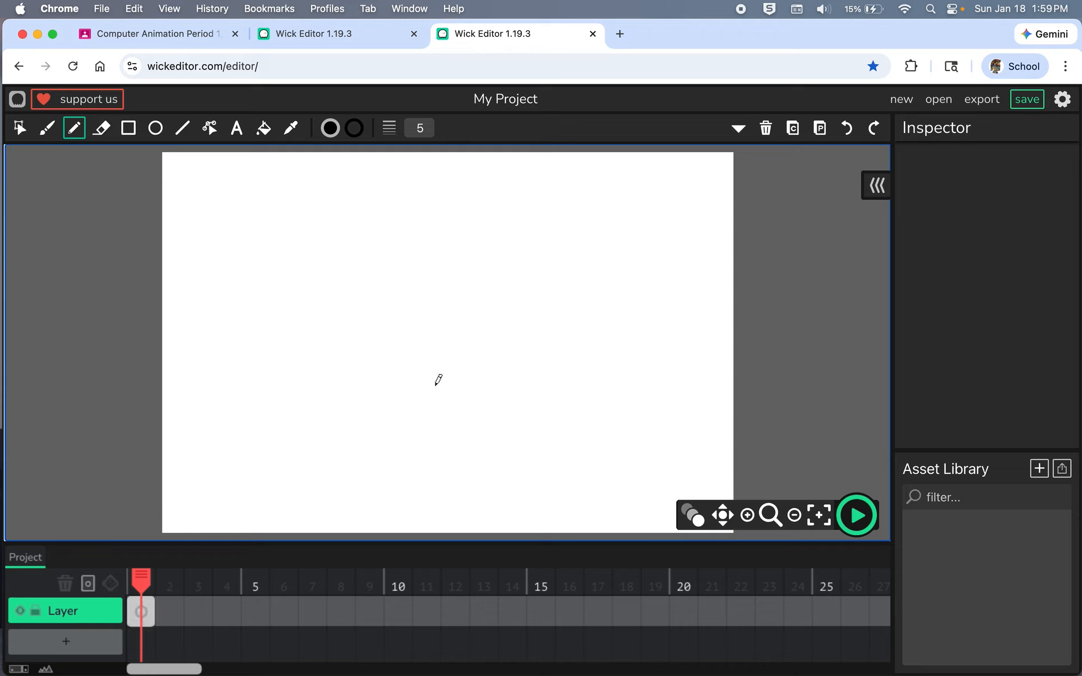
Glance at the blink project, then draw an open smiling mouth with curled corners, a tongue and upper teeth in the new project
{"action": "left_click", "coordinate": [334, 34]}
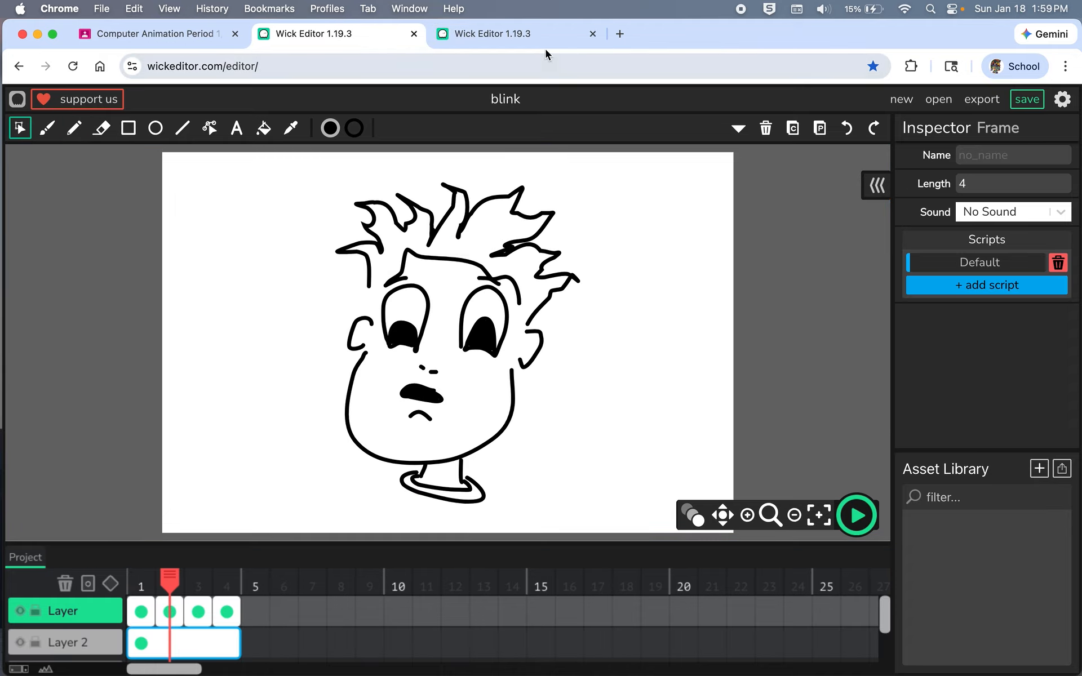
{"action": "left_click", "coordinate": [516, 38]}
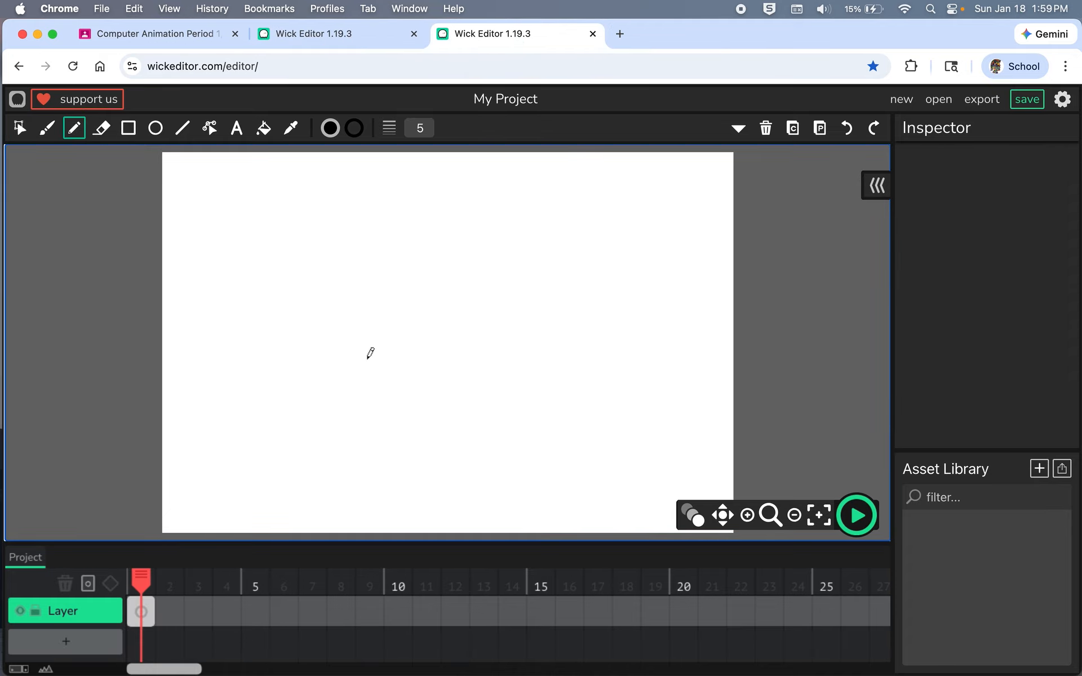
{"action": "mouse_move", "coordinate": [365, 357]}
{"action": "left_mouse_down"}
{"action": "mouse_move", "coordinate": [391, 423]}
{"action": "mouse_move", "coordinate": [439, 437]}
{"action": "mouse_move", "coordinate": [502, 344]}
{"action": "mouse_move", "coordinate": [420, 358]}
{"action": "mouse_move", "coordinate": [370, 359]}
{"action": "mouse_move", "coordinate": [361, 366]}
{"action": "left_mouse_up"}
{"action": "left_click_drag", "start_coordinate": [496, 340], "coordinate": [506, 359]}
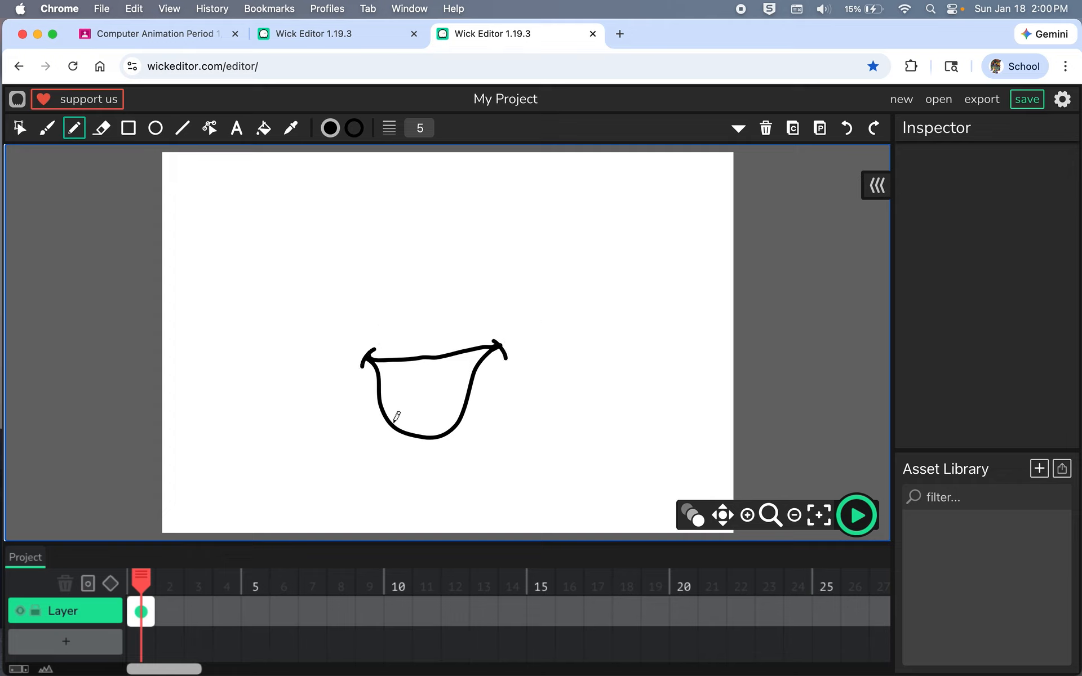
{"action": "mouse_move", "coordinate": [395, 420]}
{"action": "left_mouse_down"}
{"action": "mouse_move", "coordinate": [424, 406]}
{"action": "mouse_move", "coordinate": [419, 418]}
{"action": "mouse_move", "coordinate": [467, 401]}
{"action": "left_mouse_up"}
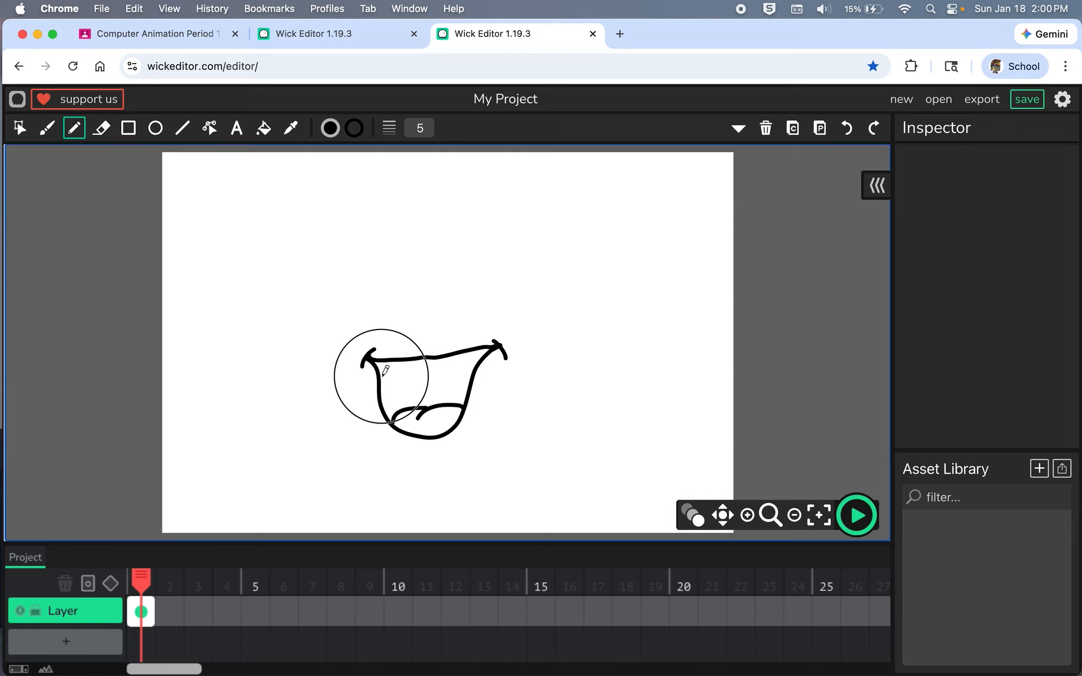
{"action": "left_click_drag", "start_coordinate": [382, 377], "coordinate": [476, 364]}
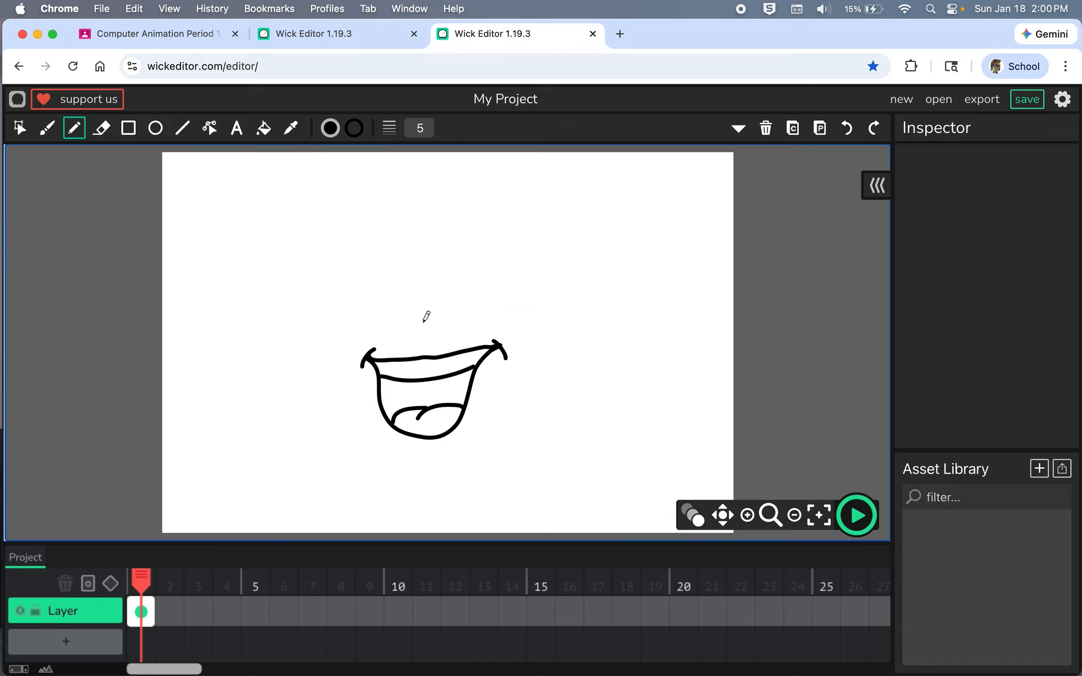
Draw a small curved nose with nostrils centred just above the mouth, redoing the stroke once
{"action": "mouse_move", "coordinate": [404, 323]}
{"action": "left_mouse_down"}
{"action": "mouse_move", "coordinate": [433, 331]}
{"action": "mouse_move", "coordinate": [453, 321]}
{"action": "left_mouse_up"}
{"action": "key", "text": "super+z"}
{"action": "mouse_move", "coordinate": [399, 324]}
{"action": "left_mouse_down"}
{"action": "mouse_move", "coordinate": [425, 334]}
{"action": "mouse_move", "coordinate": [456, 316]}
{"action": "left_mouse_up"}
Add a second layer above the mouth and nose layer, with an empty frame at position 1
{"action": "left_click", "coordinate": [66, 647]}
{"action": "left_click", "coordinate": [81, 644]}
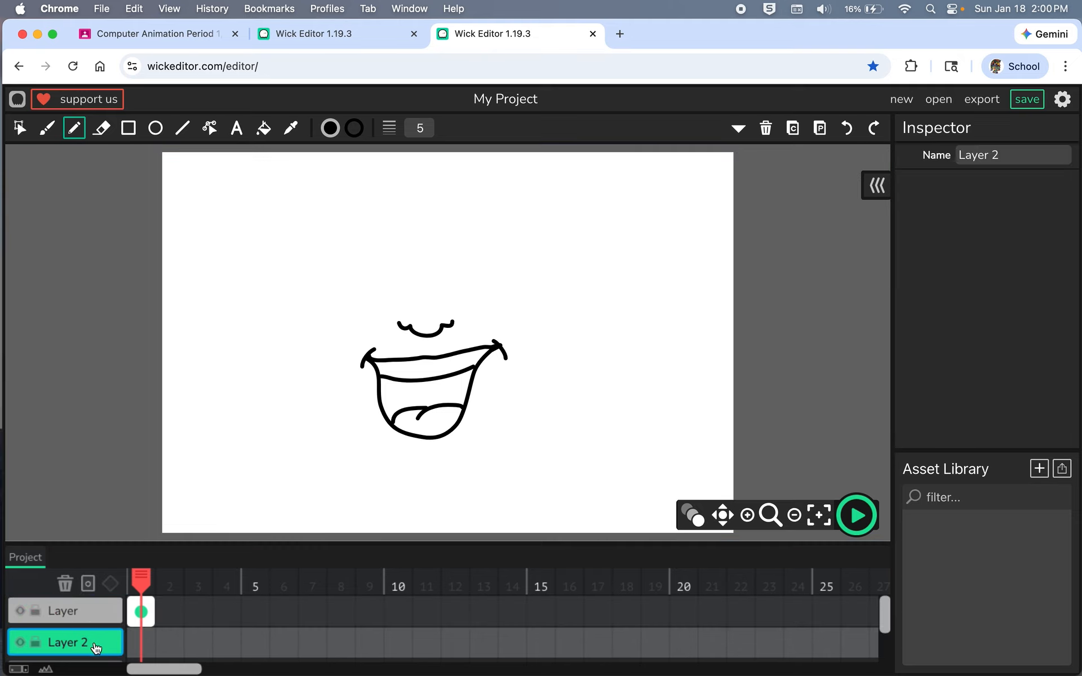
{"action": "left_click_drag", "start_coordinate": [96, 648], "coordinate": [95, 608]}
{"action": "left_click", "coordinate": [142, 606]}
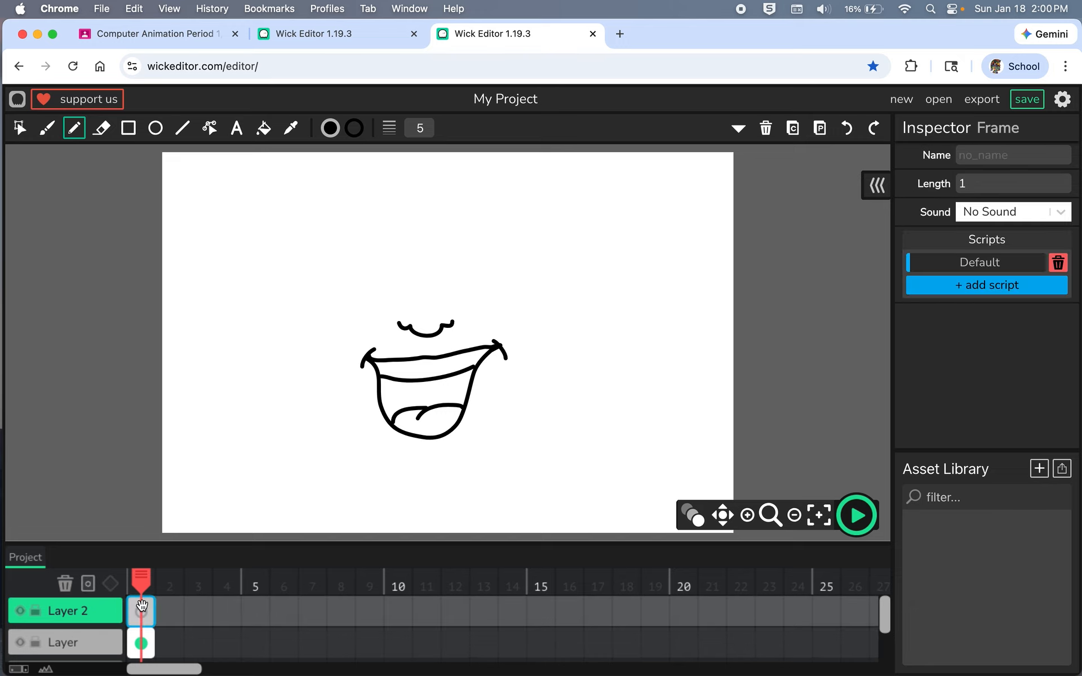
Rename the new upper layer "eyes"
{"action": "left_click", "coordinate": [91, 616]}
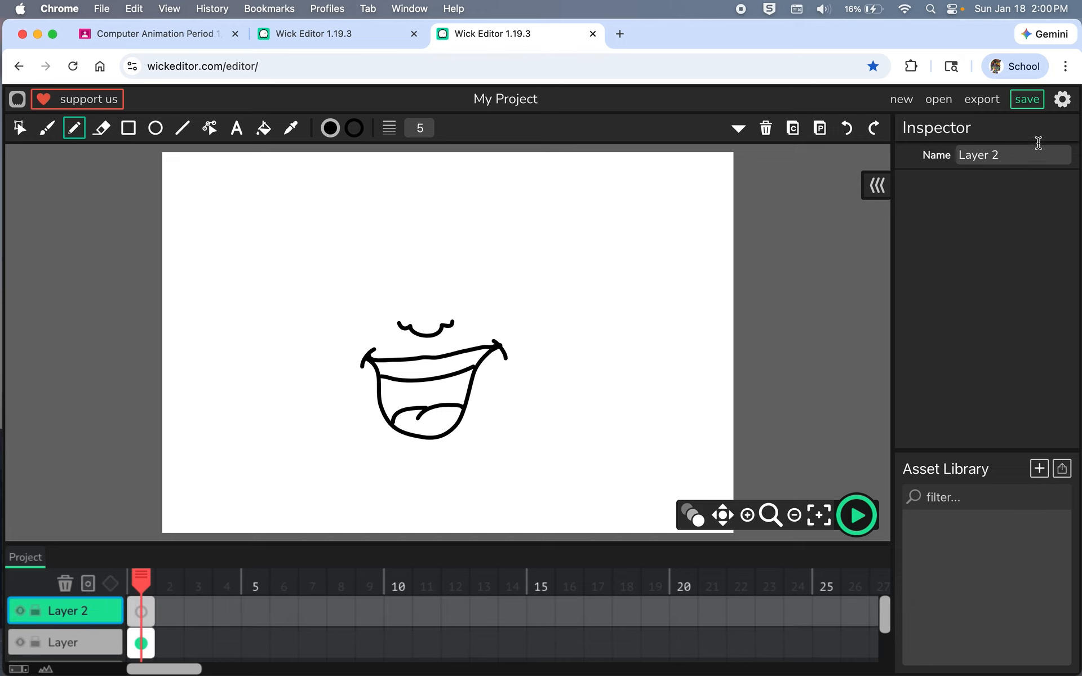
{"action": "left_click", "coordinate": [1019, 155]}
{"action": "type", "text": "eye"}
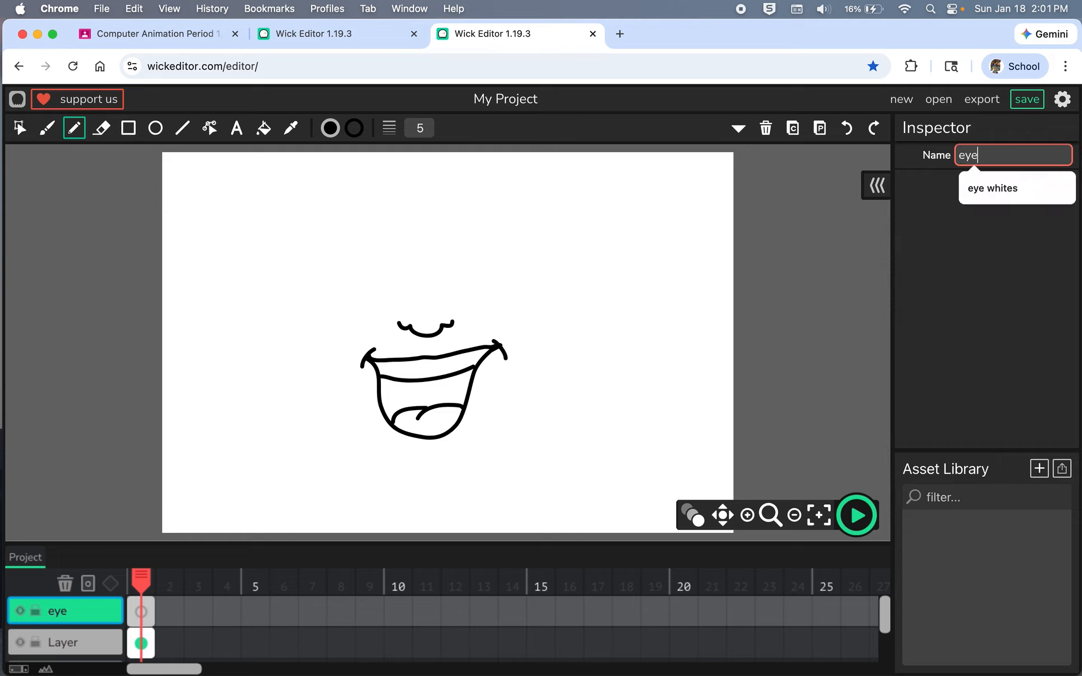
{"action": "type", "text": "s"}
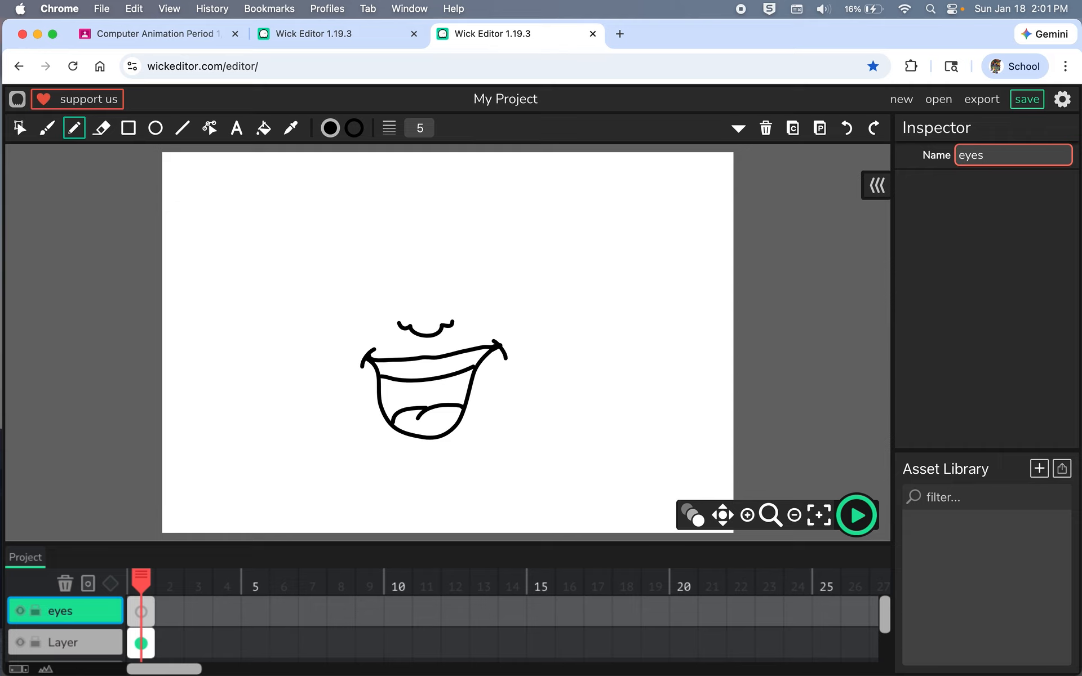
Draw two oval eyes with pupils above the nose on the eyes layer and fill both pupils black
{"action": "left_click", "coordinate": [403, 261]}
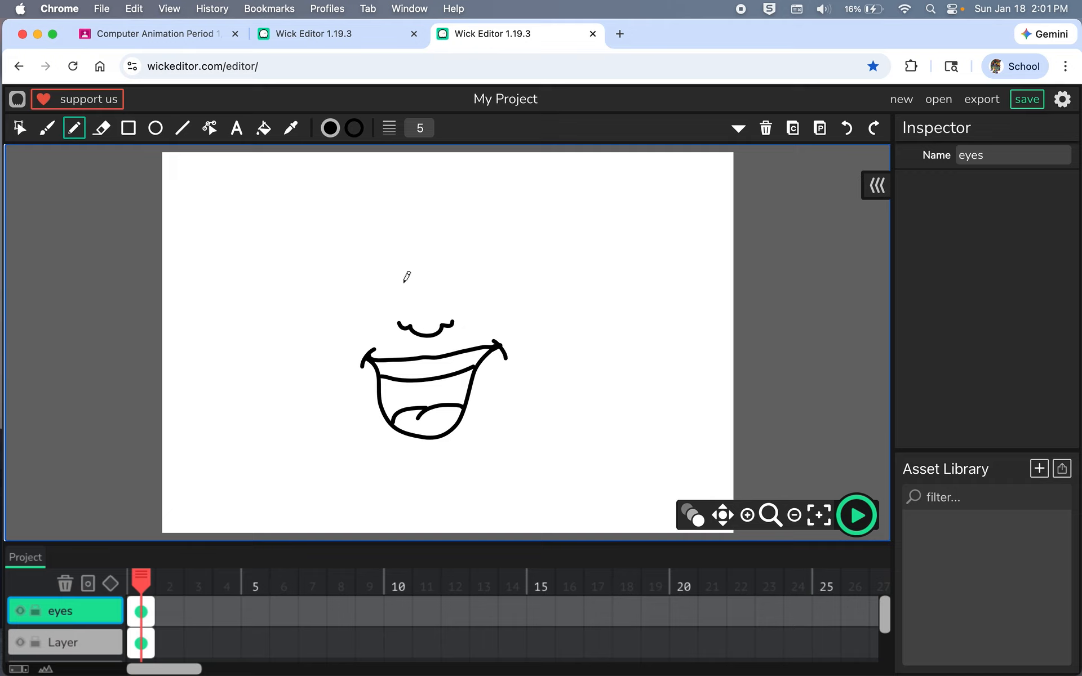
{"action": "mouse_move", "coordinate": [408, 291]}
{"action": "left_mouse_down"}
{"action": "mouse_move", "coordinate": [395, 275]}
{"action": "mouse_move", "coordinate": [385, 284]}
{"action": "mouse_move", "coordinate": [395, 297]}
{"action": "mouse_move", "coordinate": [410, 286]}
{"action": "mouse_move", "coordinate": [403, 247]}
{"action": "mouse_move", "coordinate": [375, 243]}
{"action": "mouse_move", "coordinate": [377, 285]}
{"action": "mouse_move", "coordinate": [394, 292]}
{"action": "mouse_move", "coordinate": [459, 281]}
{"action": "mouse_move", "coordinate": [467, 290]}
{"action": "mouse_move", "coordinate": [455, 297]}
{"action": "mouse_move", "coordinate": [443, 294]}
{"action": "mouse_move", "coordinate": [441, 272]}
{"action": "mouse_move", "coordinate": [458, 248]}
{"action": "mouse_move", "coordinate": [479, 253]}
{"action": "mouse_move", "coordinate": [482, 275]}
{"action": "mouse_move", "coordinate": [469, 291]}
{"action": "left_mouse_up"}
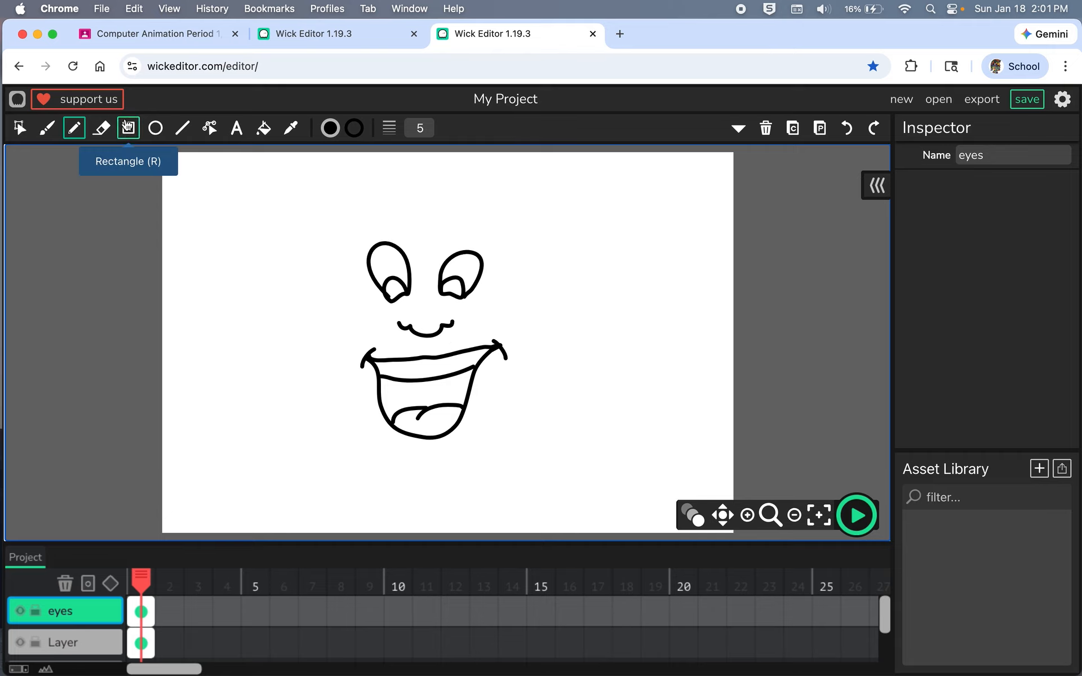
{"action": "left_click", "coordinate": [264, 128]}
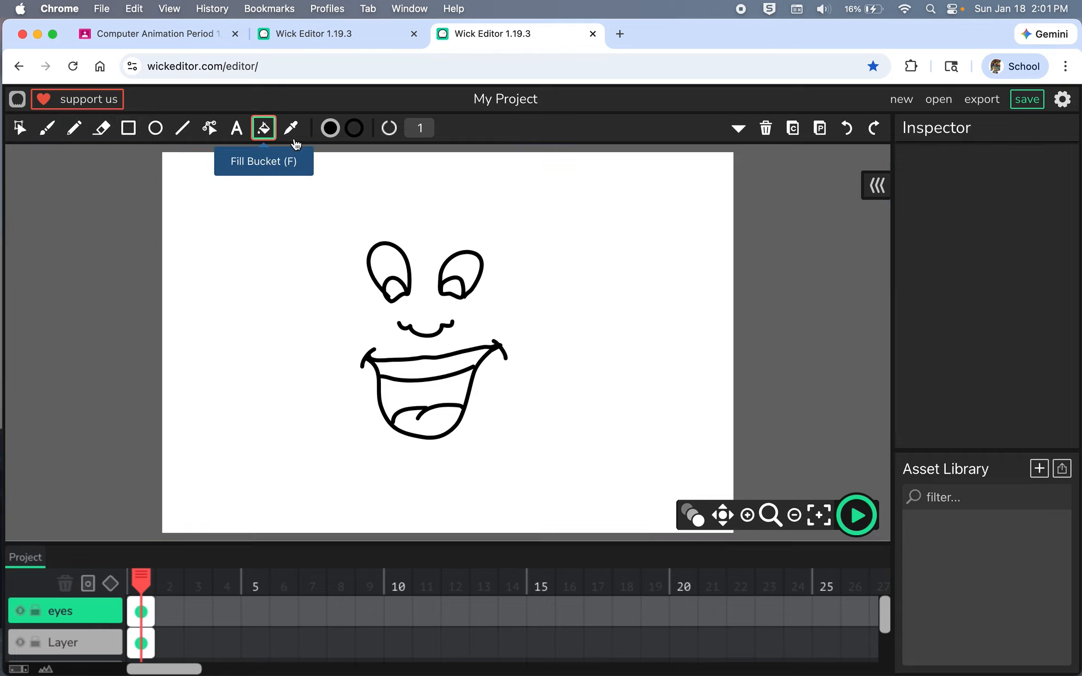
{"action": "left_click", "coordinate": [398, 294]}
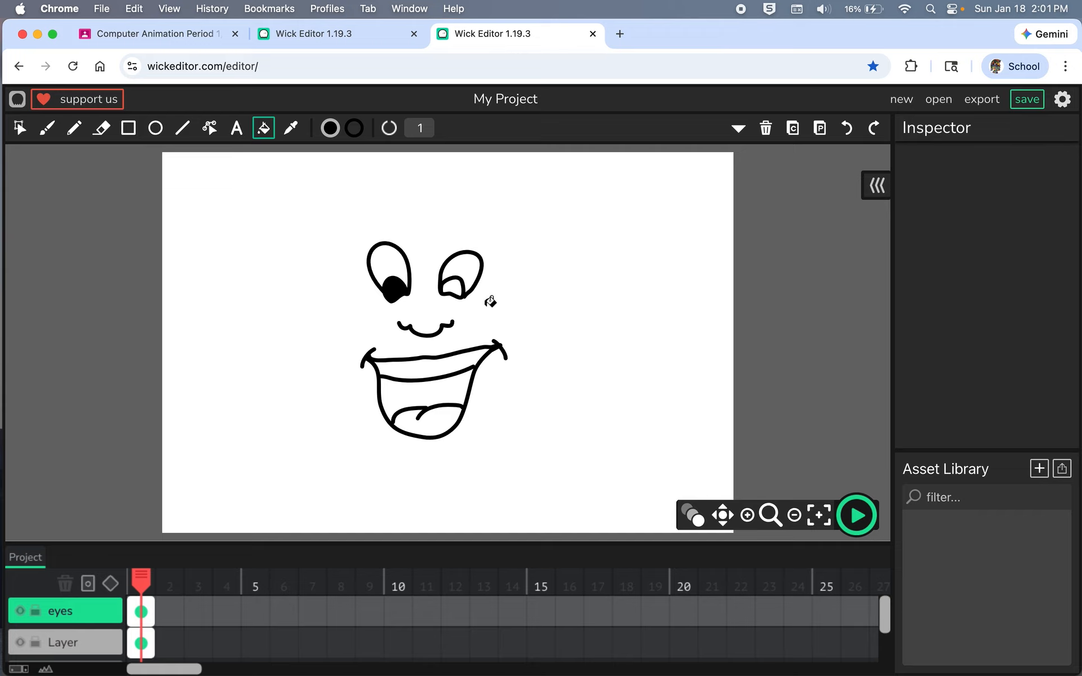
{"action": "left_click", "coordinate": [454, 292]}
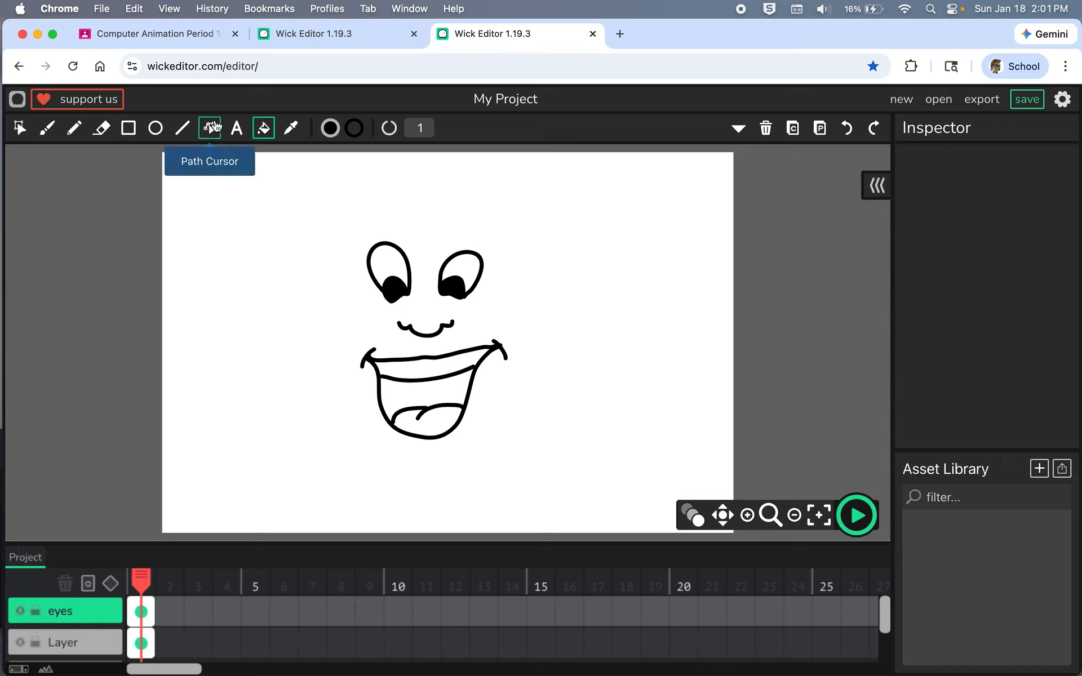
Select the lower layer's frame, then hide and show the eyes layer to check how the artwork is separated
{"action": "left_click", "coordinate": [99, 643]}
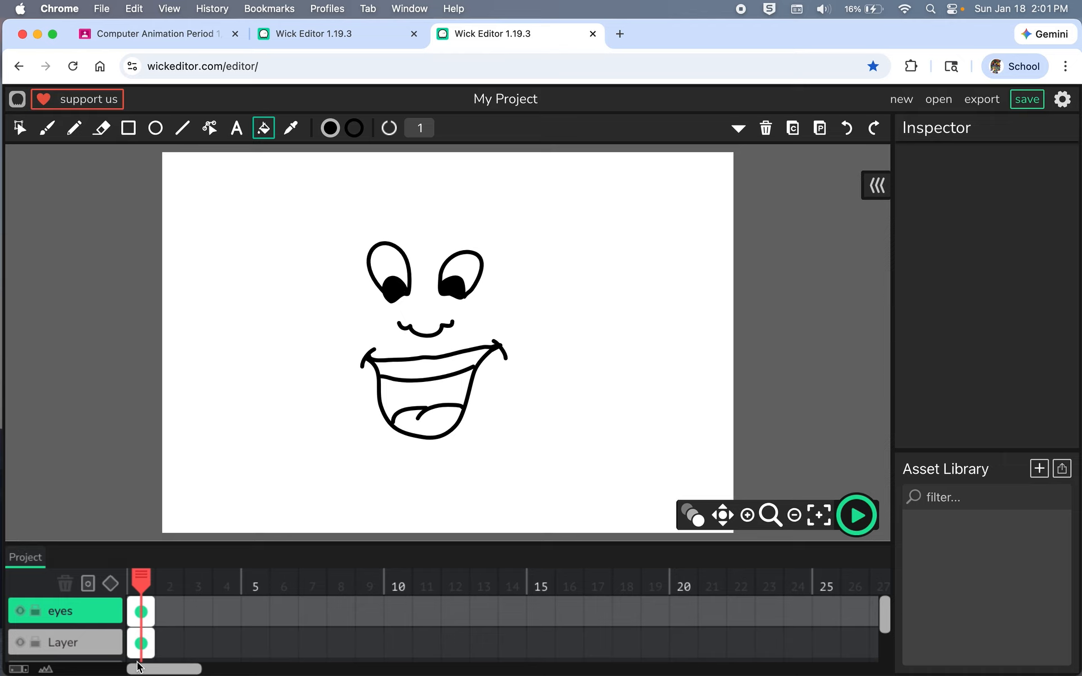
{"action": "left_click", "coordinate": [141, 643]}
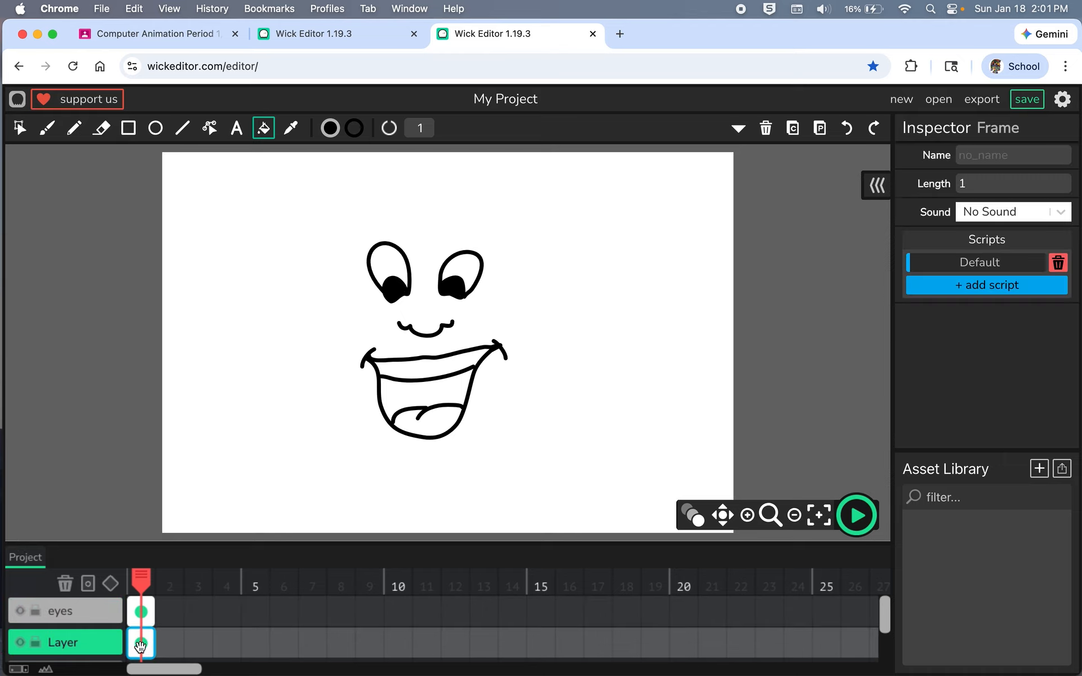
{"action": "left_click", "coordinate": [21, 612]}
{"action": "left_click", "coordinate": [20, 612]}
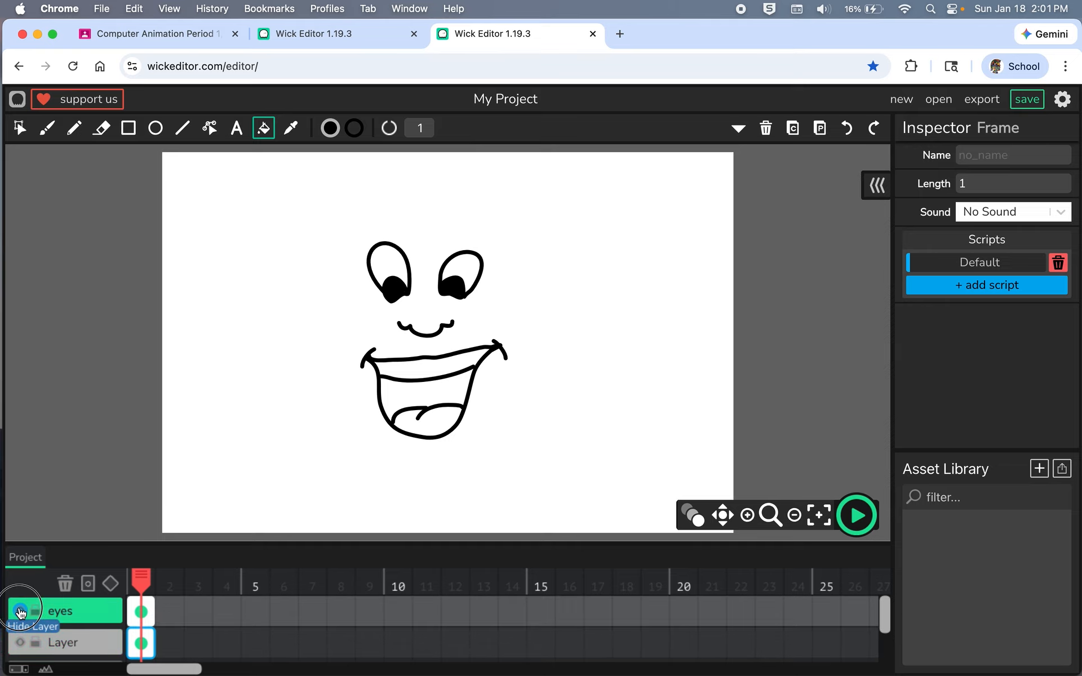
Draw two ears, short cheek lines, a rounded chin and spiky hair around the facial features with the Pencil
{"action": "left_click", "coordinate": [20, 612]}
{"action": "left_click", "coordinate": [20, 612]}
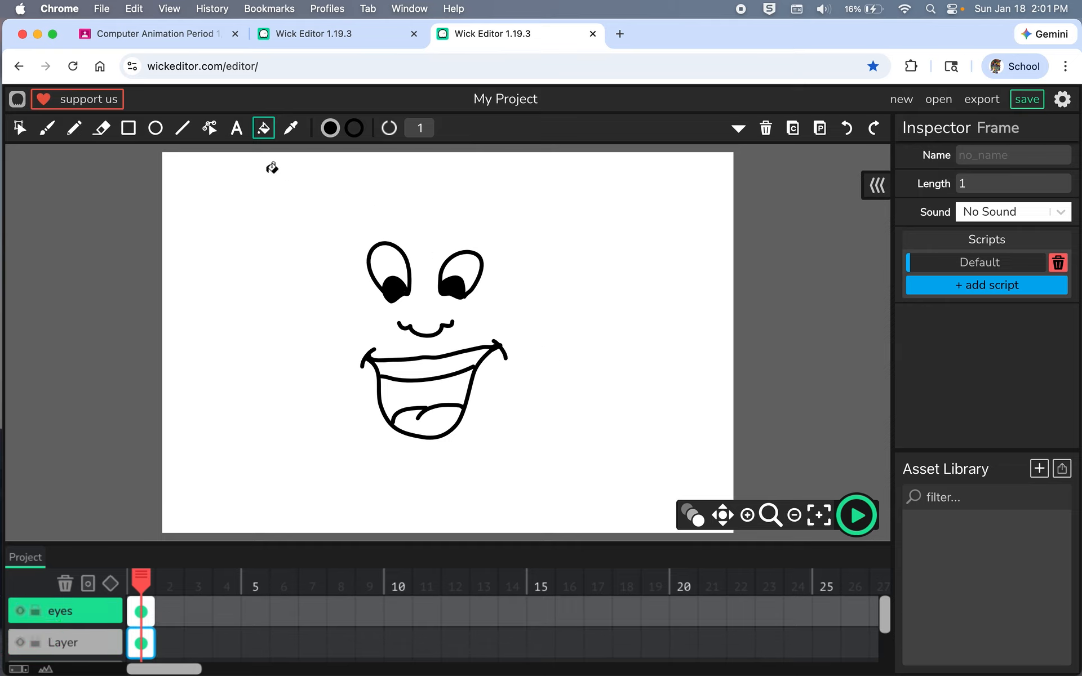
{"action": "left_click", "coordinate": [74, 128]}
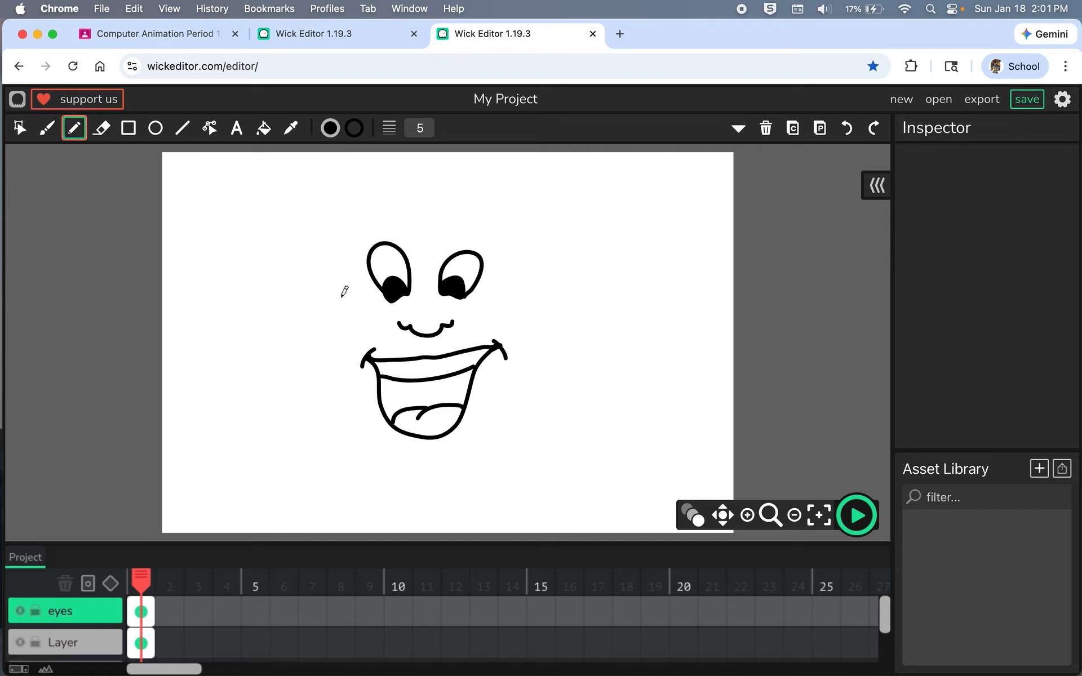
{"action": "mouse_move", "coordinate": [355, 291]}
{"action": "left_mouse_down"}
{"action": "mouse_move", "coordinate": [340, 306]}
{"action": "mouse_move", "coordinate": [361, 313]}
{"action": "left_mouse_up"}
{"action": "mouse_move", "coordinate": [485, 288]}
{"action": "left_mouse_down"}
{"action": "mouse_move", "coordinate": [509, 299]}
{"action": "mouse_move", "coordinate": [488, 313]}
{"action": "left_mouse_up"}
{"action": "mouse_move", "coordinate": [359, 323]}
{"action": "left_mouse_down"}
{"action": "mouse_move", "coordinate": [369, 421]}
{"action": "mouse_move", "coordinate": [408, 452]}
{"action": "mouse_move", "coordinate": [451, 452]}
{"action": "mouse_move", "coordinate": [477, 427]}
{"action": "mouse_move", "coordinate": [496, 350]}
{"action": "mouse_move", "coordinate": [491, 320]}
{"action": "mouse_move", "coordinate": [494, 336]}
{"action": "left_mouse_up"}
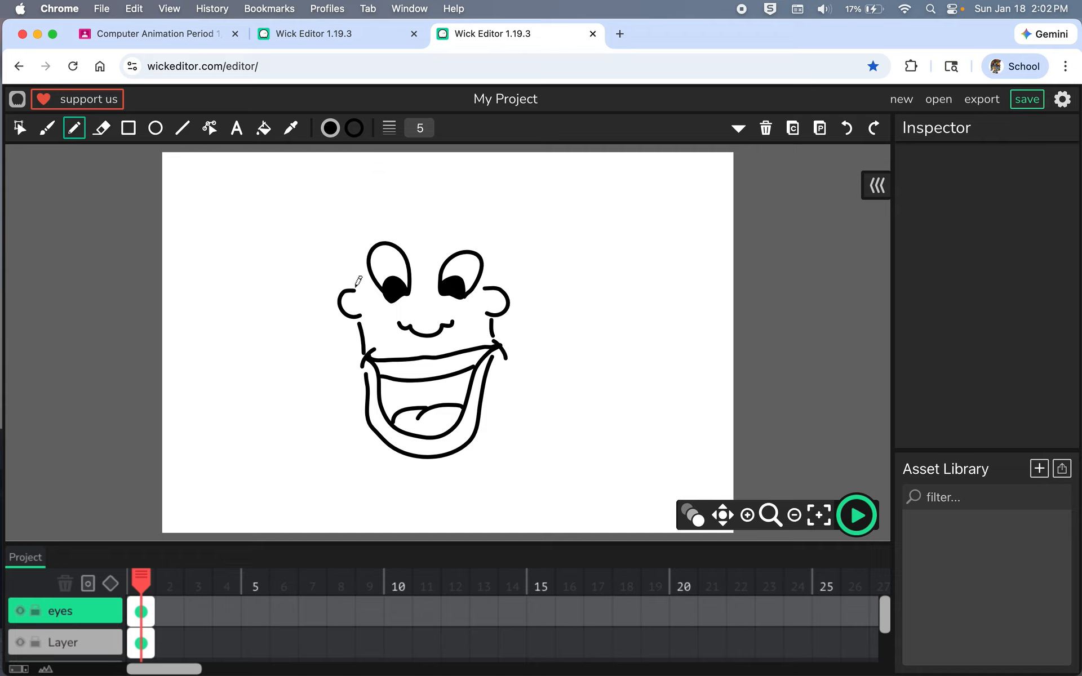
{"action": "mouse_move", "coordinate": [354, 280]}
{"action": "left_mouse_down"}
{"action": "mouse_move", "coordinate": [341, 261]}
{"action": "mouse_move", "coordinate": [290, 234]}
{"action": "mouse_move", "coordinate": [344, 234]}
{"action": "mouse_move", "coordinate": [317, 217]}
{"action": "mouse_move", "coordinate": [352, 217]}
{"action": "mouse_move", "coordinate": [361, 198]}
{"action": "mouse_move", "coordinate": [373, 211]}
{"action": "mouse_move", "coordinate": [389, 169]}
{"action": "mouse_move", "coordinate": [431, 204]}
{"action": "mouse_move", "coordinate": [471, 187]}
{"action": "mouse_move", "coordinate": [513, 217]}
{"action": "mouse_move", "coordinate": [512, 251]}
{"action": "mouse_move", "coordinate": [530, 258]}
{"action": "mouse_move", "coordinate": [534, 277]}
{"action": "mouse_move", "coordinate": [492, 279]}
{"action": "left_mouse_up"}
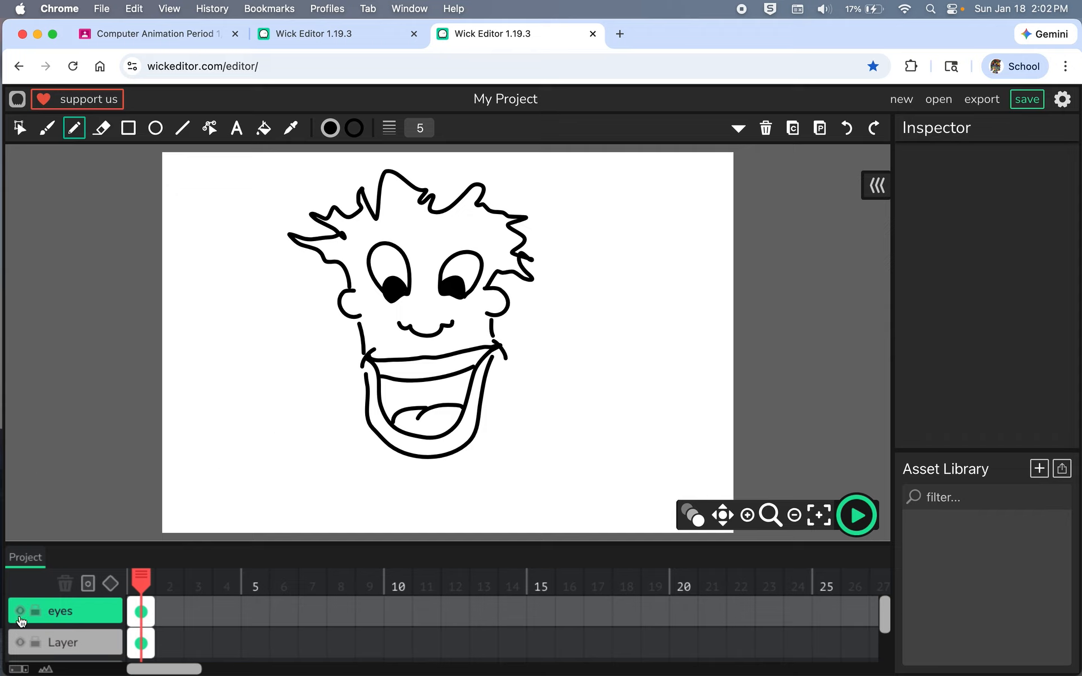
Fill the open mouth above the tongue with black on frame 1 of the eyes layer
{"action": "left_click", "coordinate": [140, 613]}
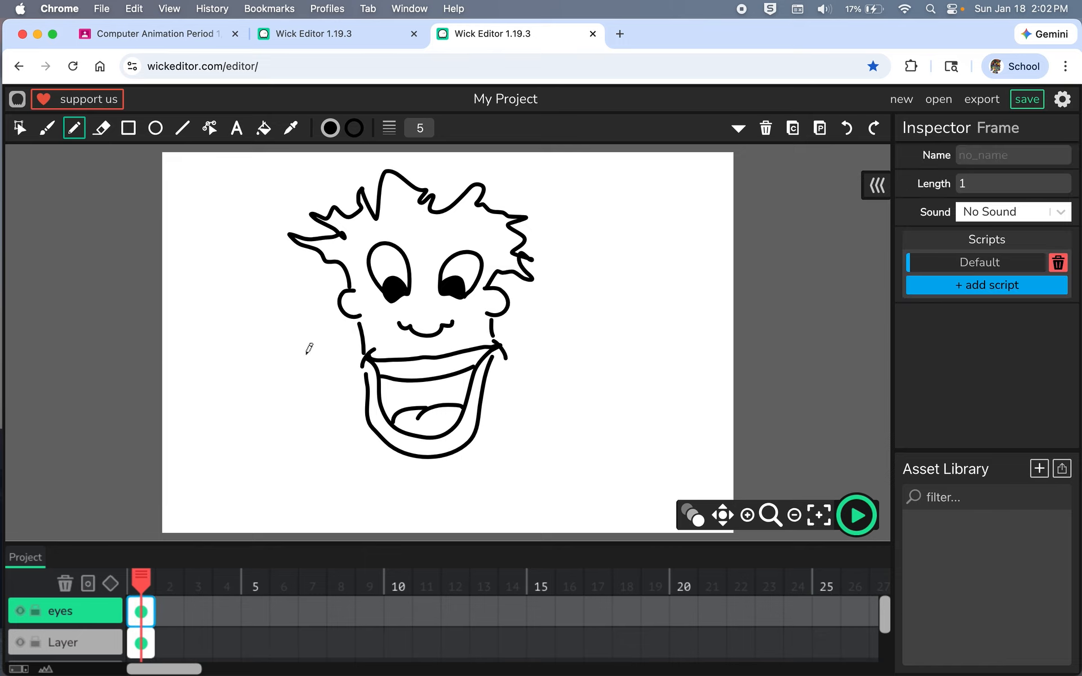
{"action": "left_click", "coordinate": [263, 128]}
{"action": "left_click", "coordinate": [449, 389]}
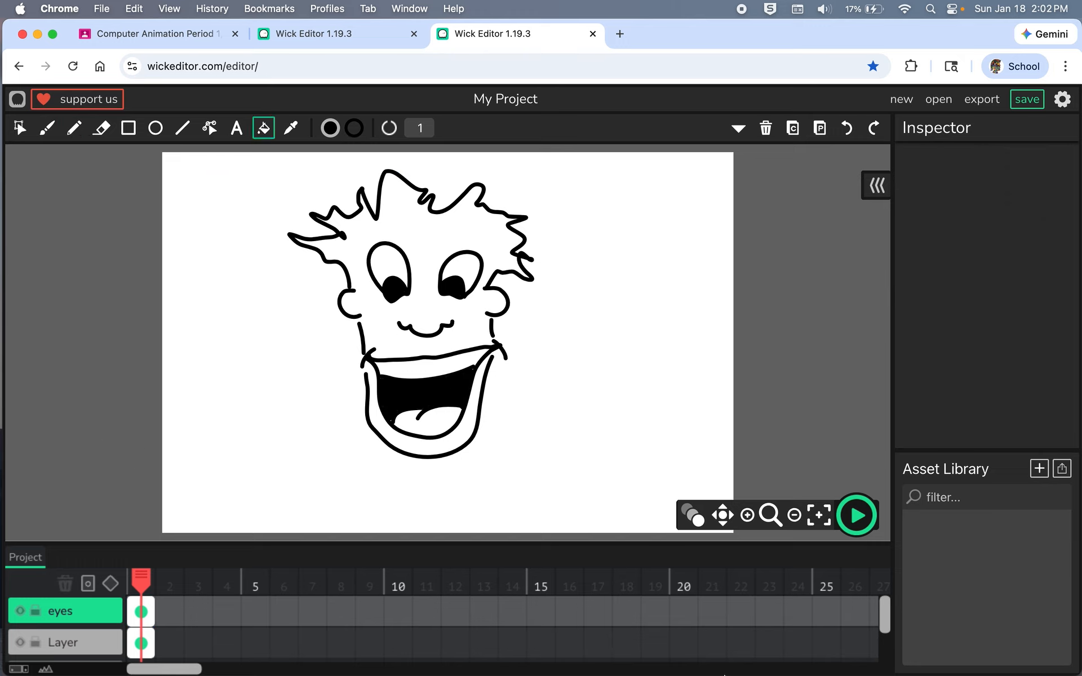
Extend the lower layer's frame to a length of 5 and add a blank frame at position 2 on the eyes layer
{"action": "left_click_drag", "start_coordinate": [141, 642], "coordinate": [266, 641]}
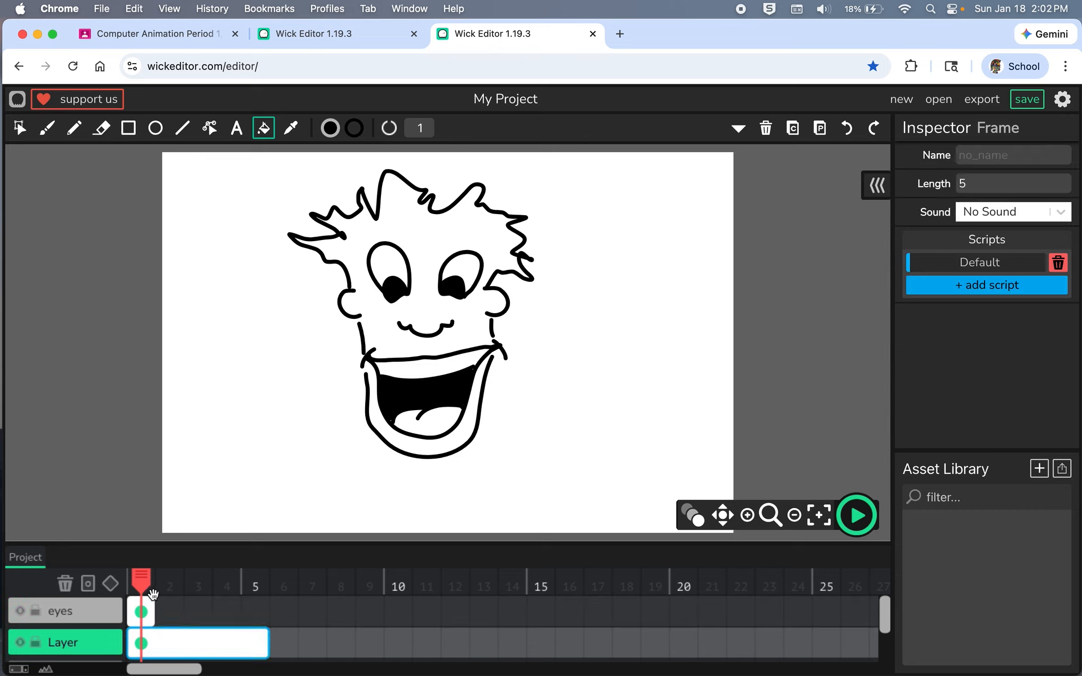
{"action": "left_click", "coordinate": [142, 613]}
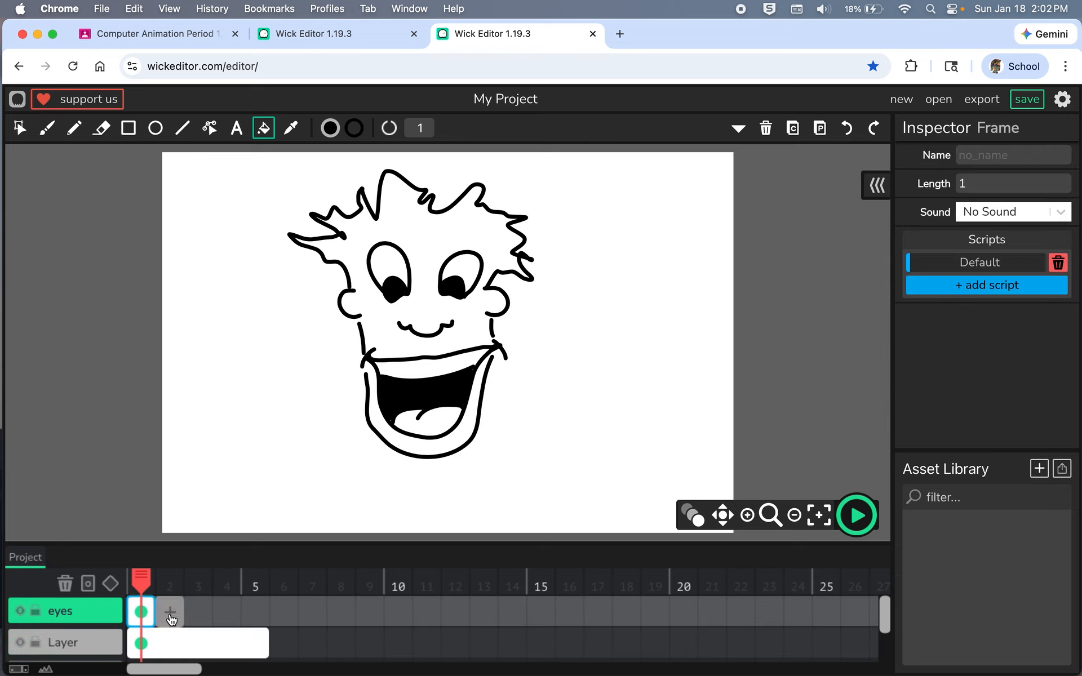
{"action": "left_click", "coordinate": [165, 615]}
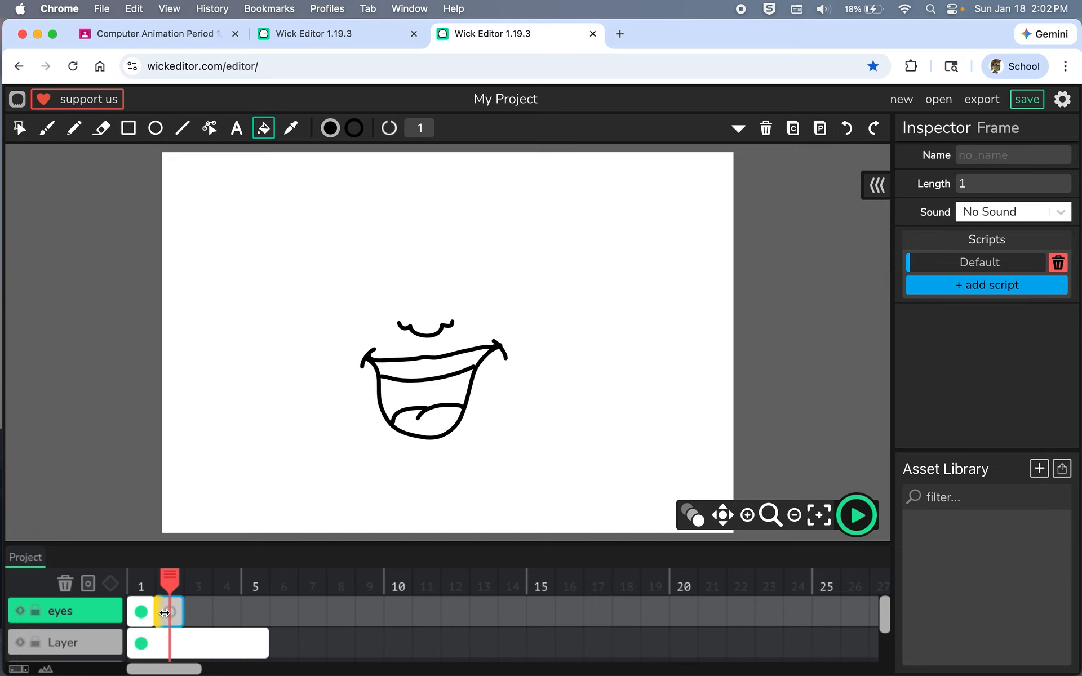
Turn on onion skinning and compare frames 1 and 2 of the eyes layer
{"action": "left_click", "coordinate": [692, 514]}
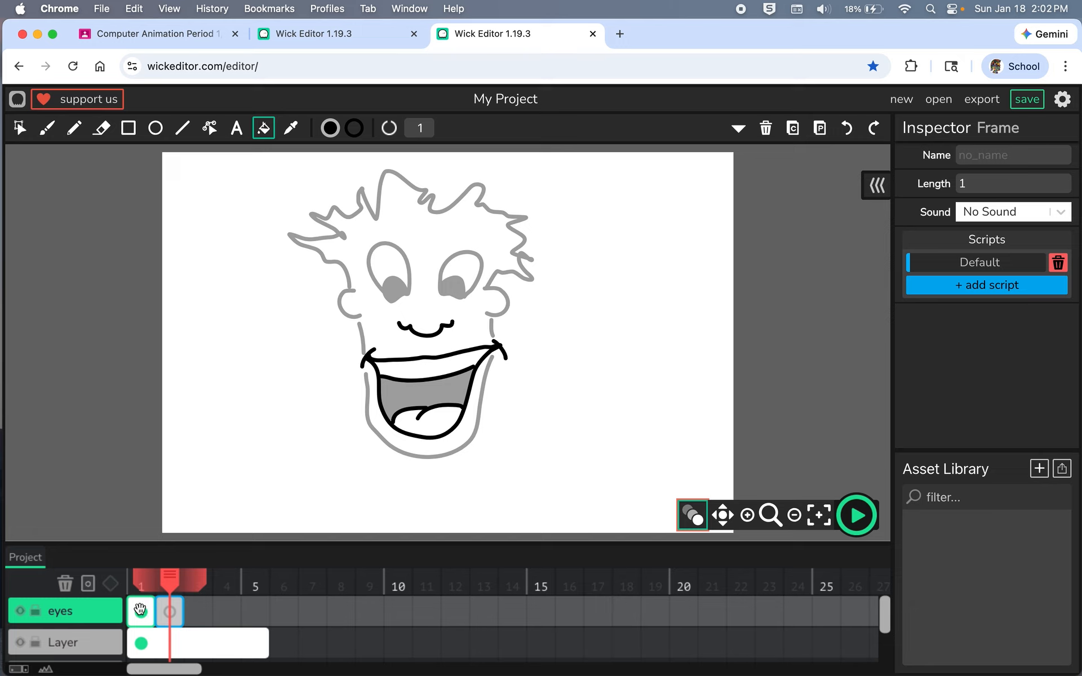
{"action": "left_click", "coordinate": [141, 611]}
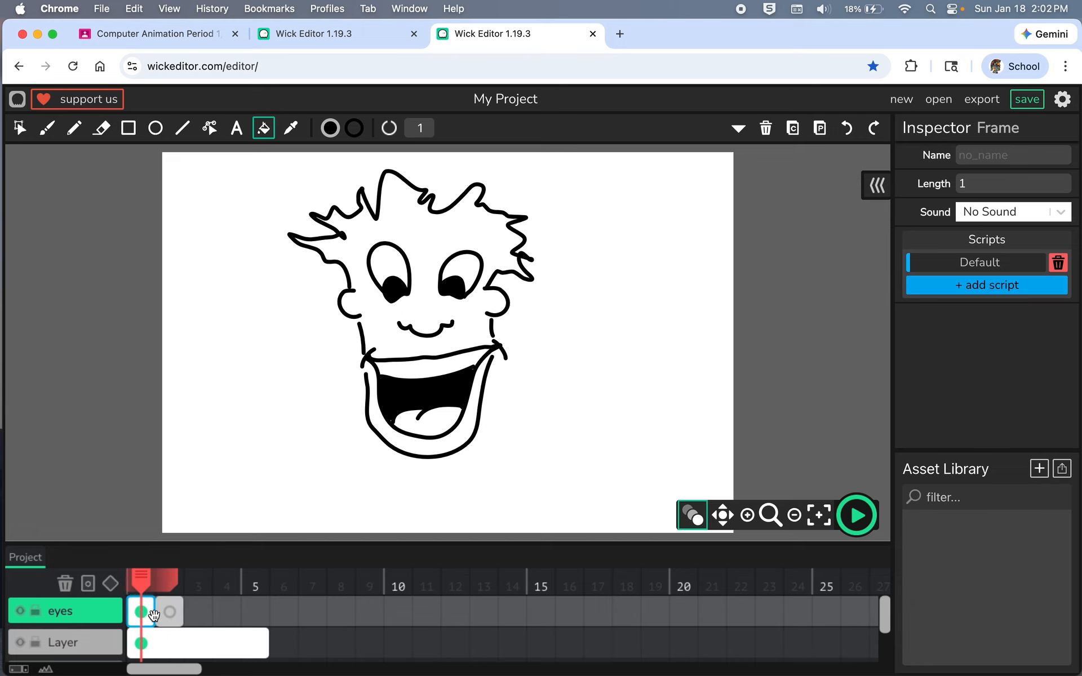
{"action": "left_click", "coordinate": [172, 614]}
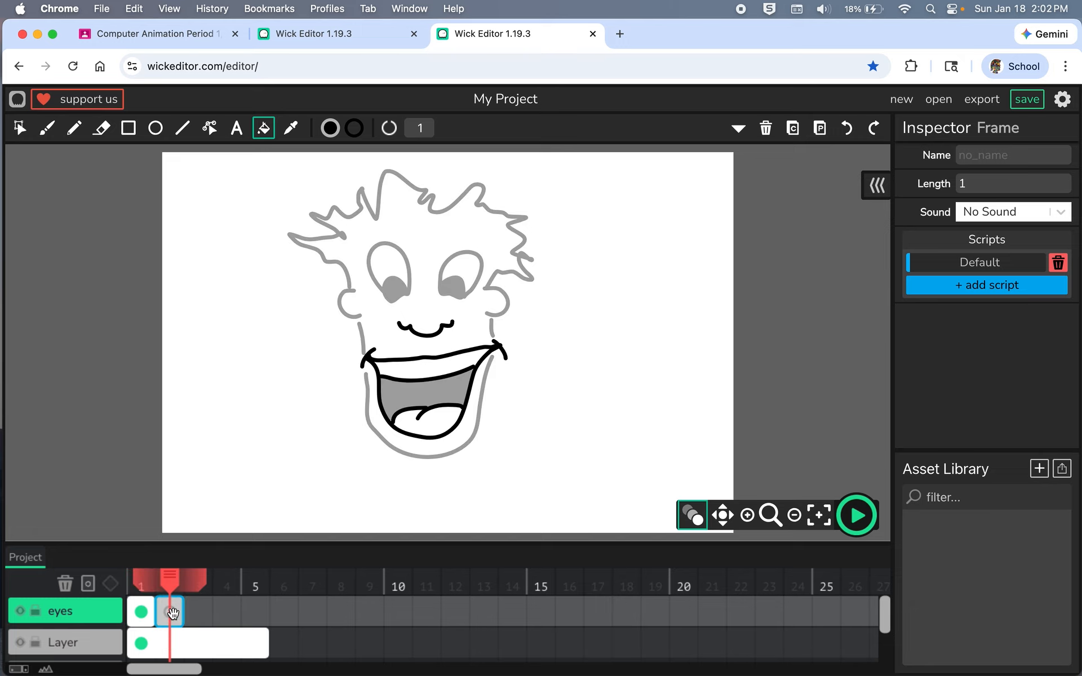
Hide and show the lower layer and the eyes layer to check which layer holds each part of the face
{"action": "left_click", "coordinate": [21, 643]}
{"action": "left_click", "coordinate": [21, 643]}
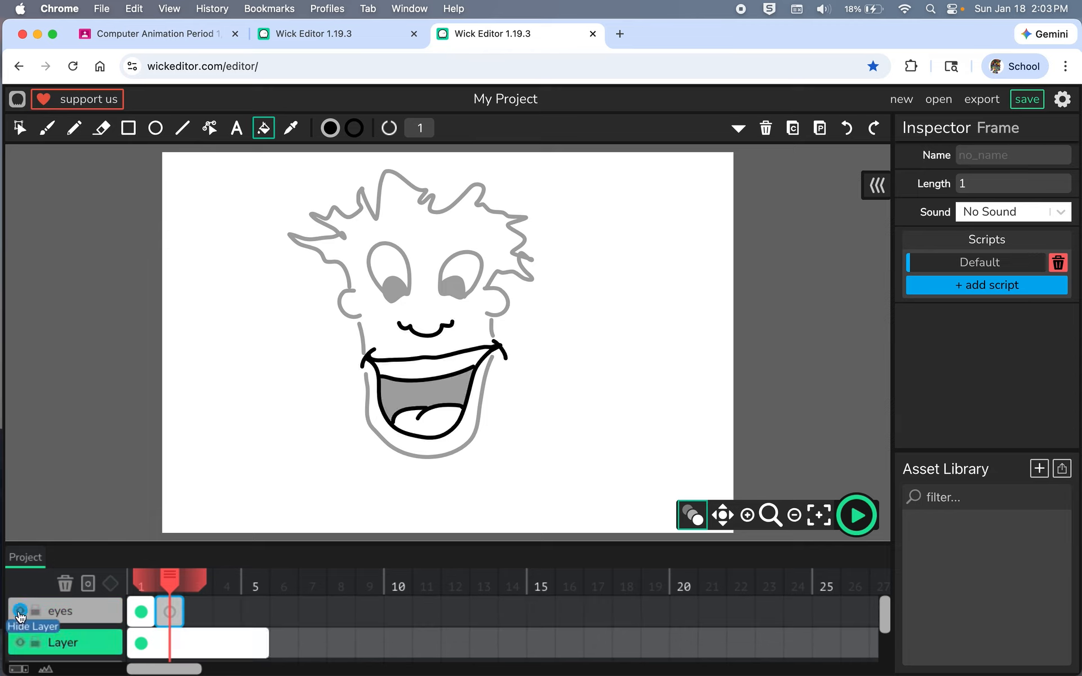
{"action": "left_click", "coordinate": [20, 611]}
{"action": "left_click", "coordinate": [20, 611]}
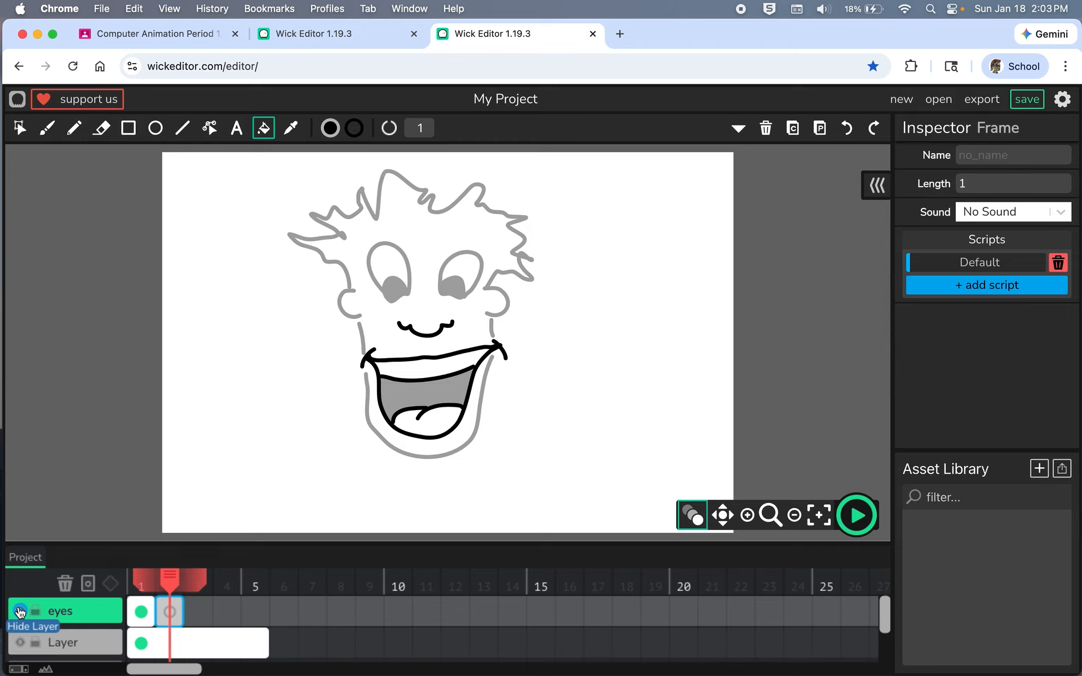
{"action": "left_click", "coordinate": [20, 612]}
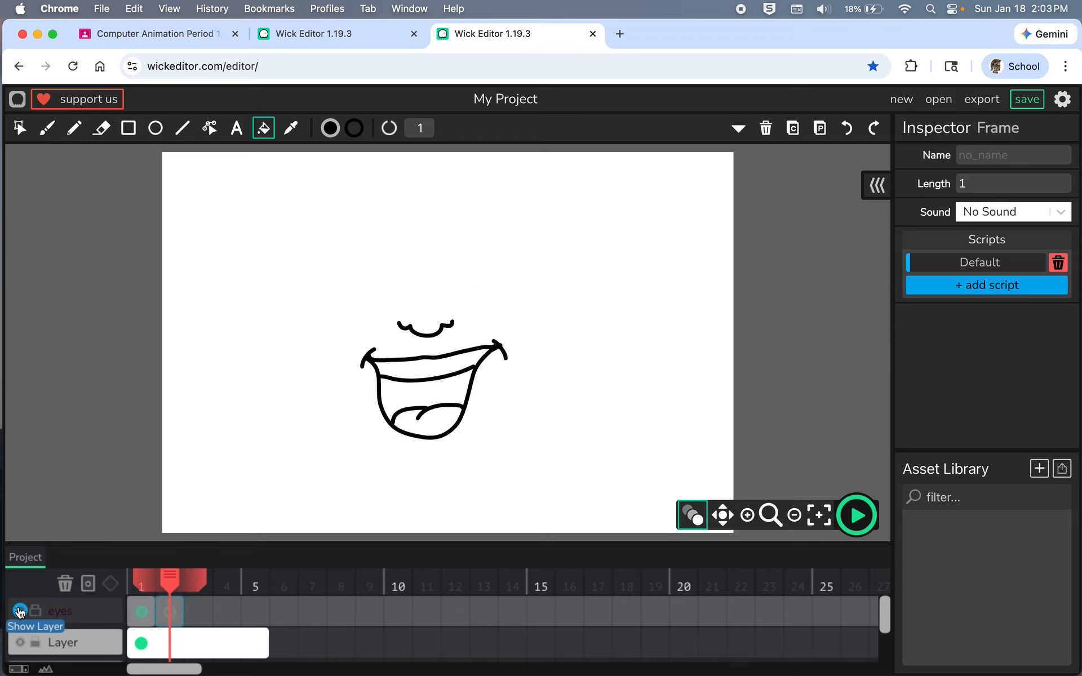
{"action": "left_click", "coordinate": [20, 612]}
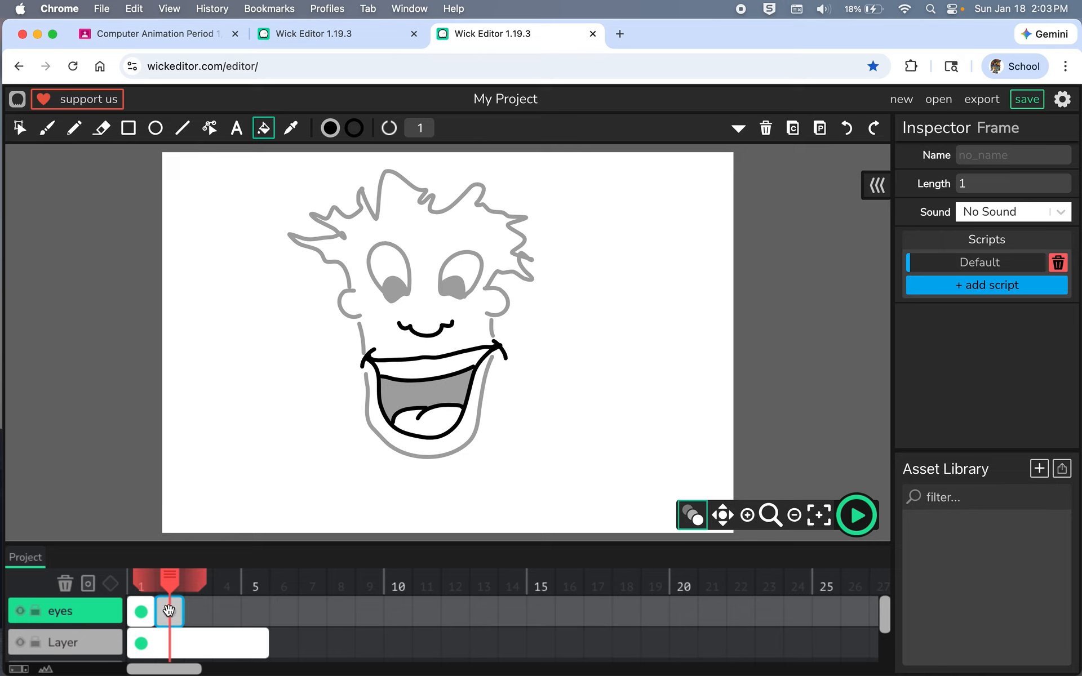
Move the spiky hair from frame 1 of the eyes layer to the lower layer's frame
{"action": "left_click", "coordinate": [141, 611]}
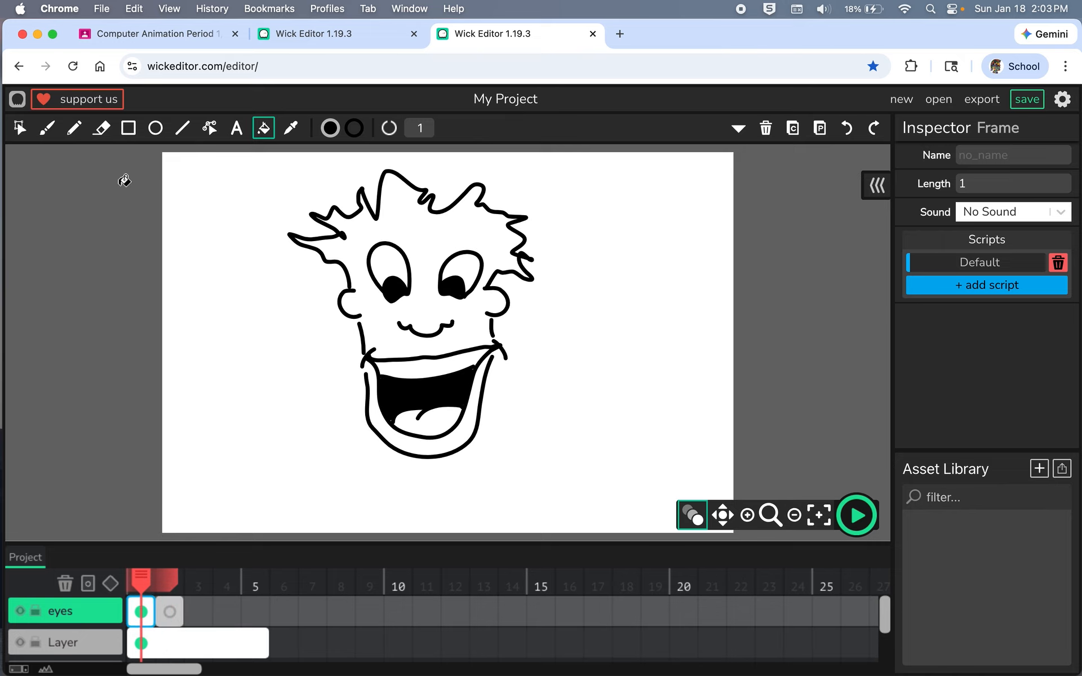
{"action": "left_click", "coordinate": [19, 128]}
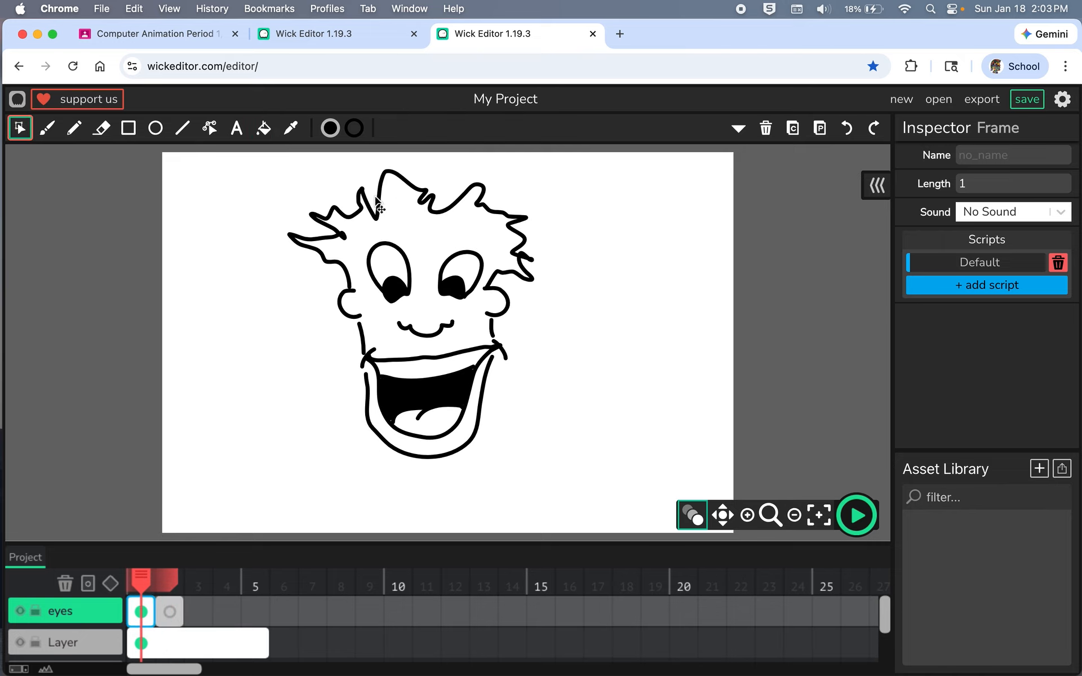
{"action": "left_click", "coordinate": [381, 217]}
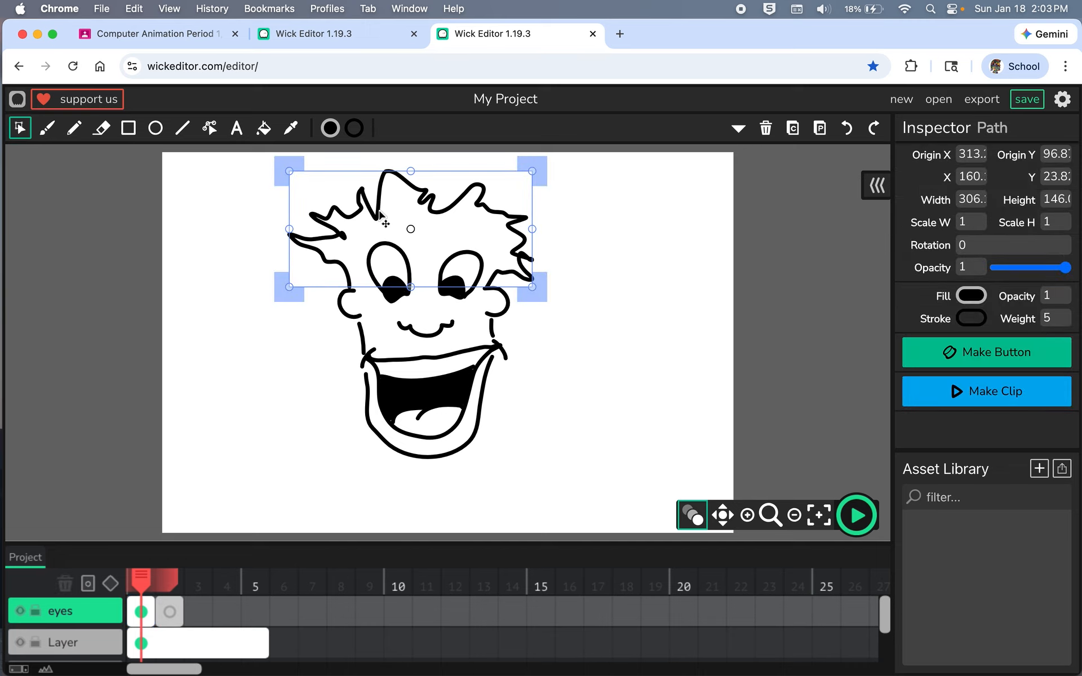
{"action": "key", "text": "Delete"}
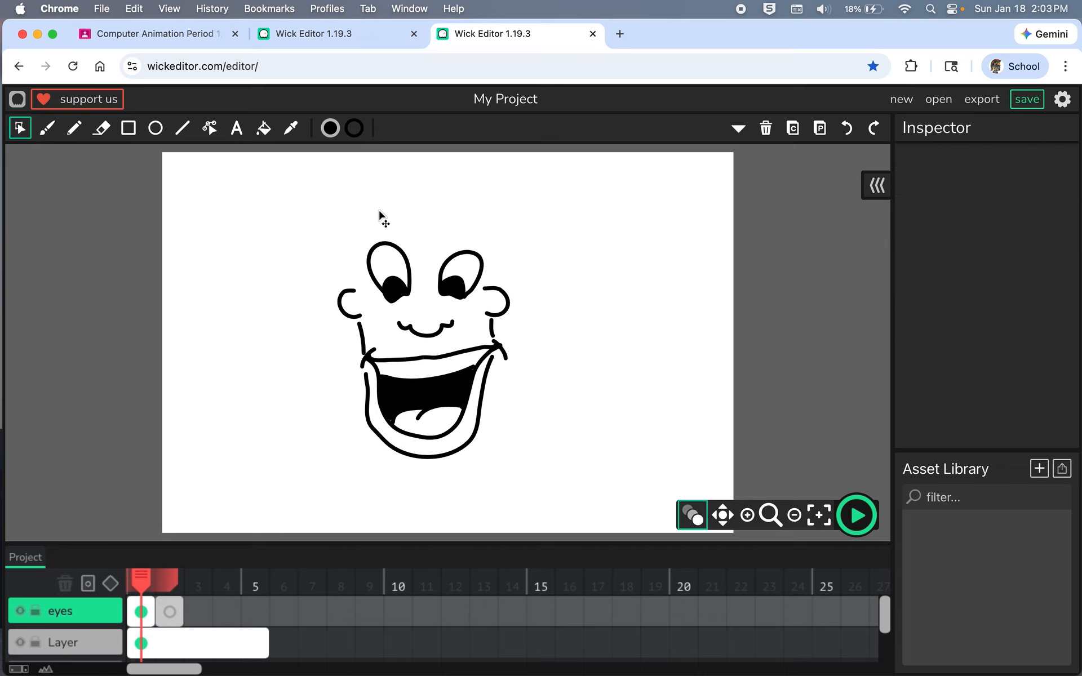
{"action": "left_click", "coordinate": [165, 648]}
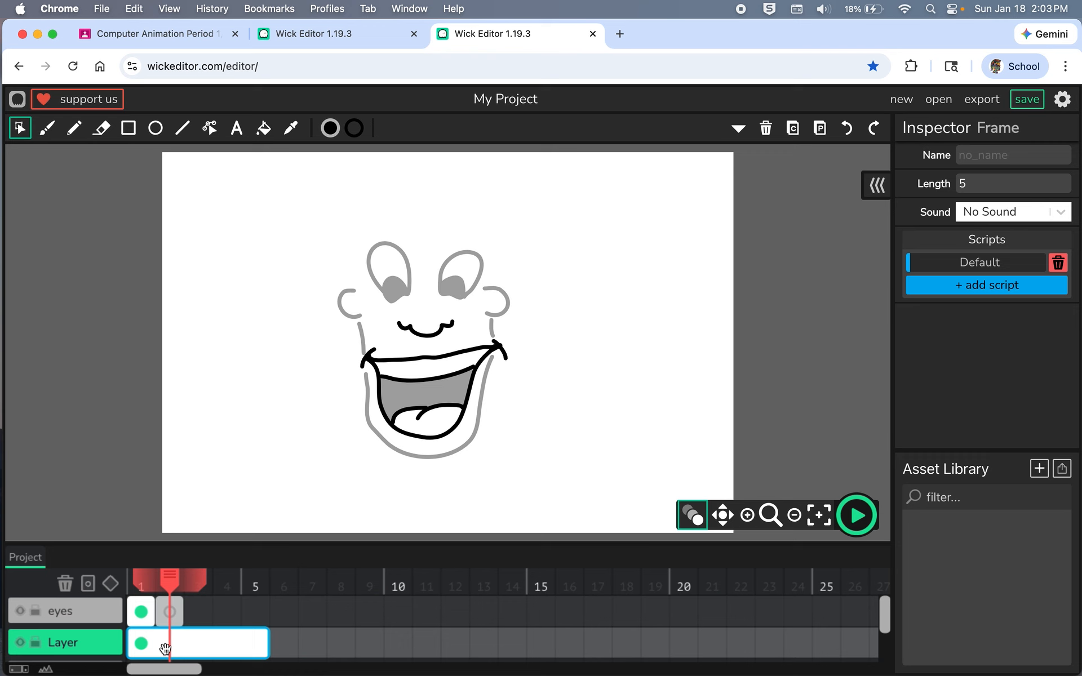
{"action": "key", "text": "super+z"}
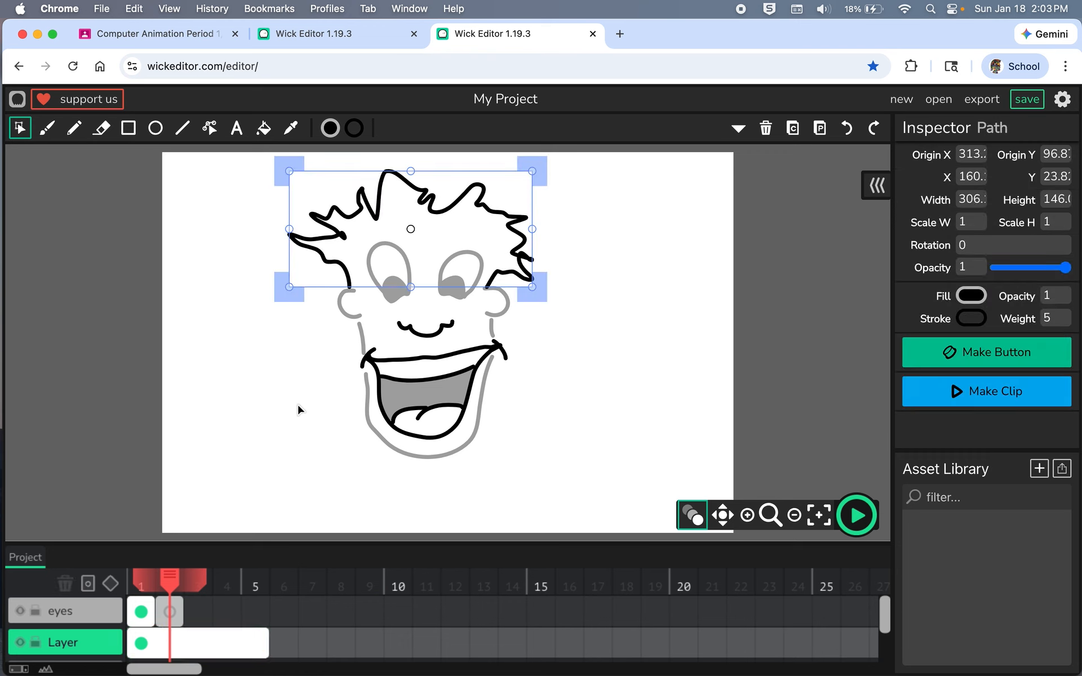
Move the short cheek line below the left ear from the eyes layer to the lower layer's frame
{"action": "left_click", "coordinate": [141, 613]}
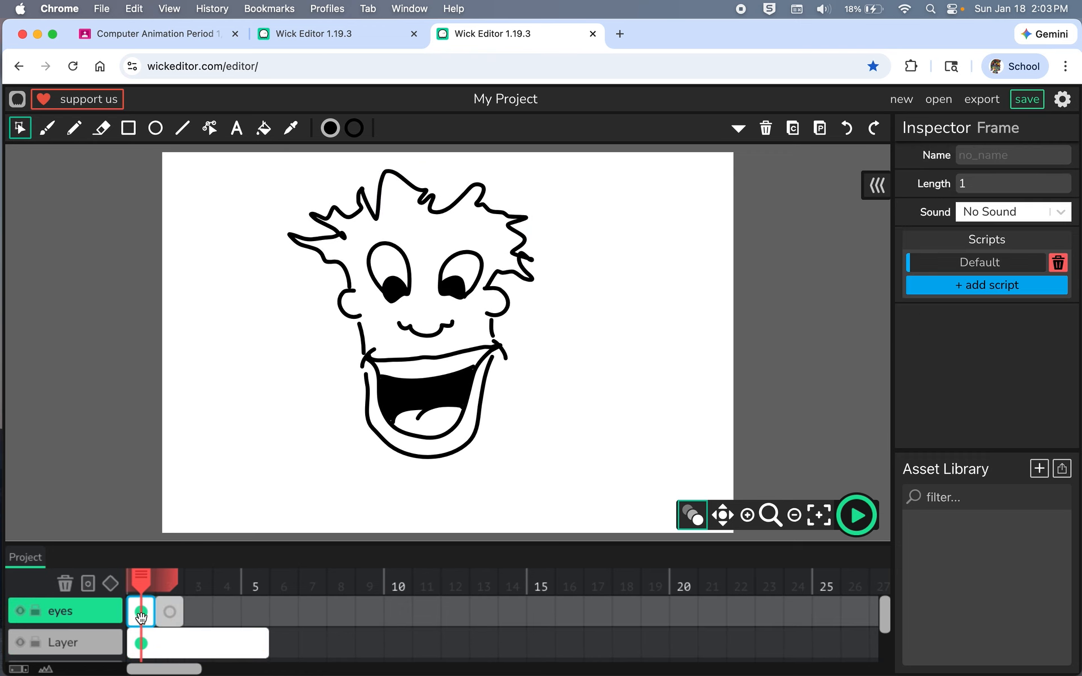
{"action": "left_click", "coordinate": [364, 341]}
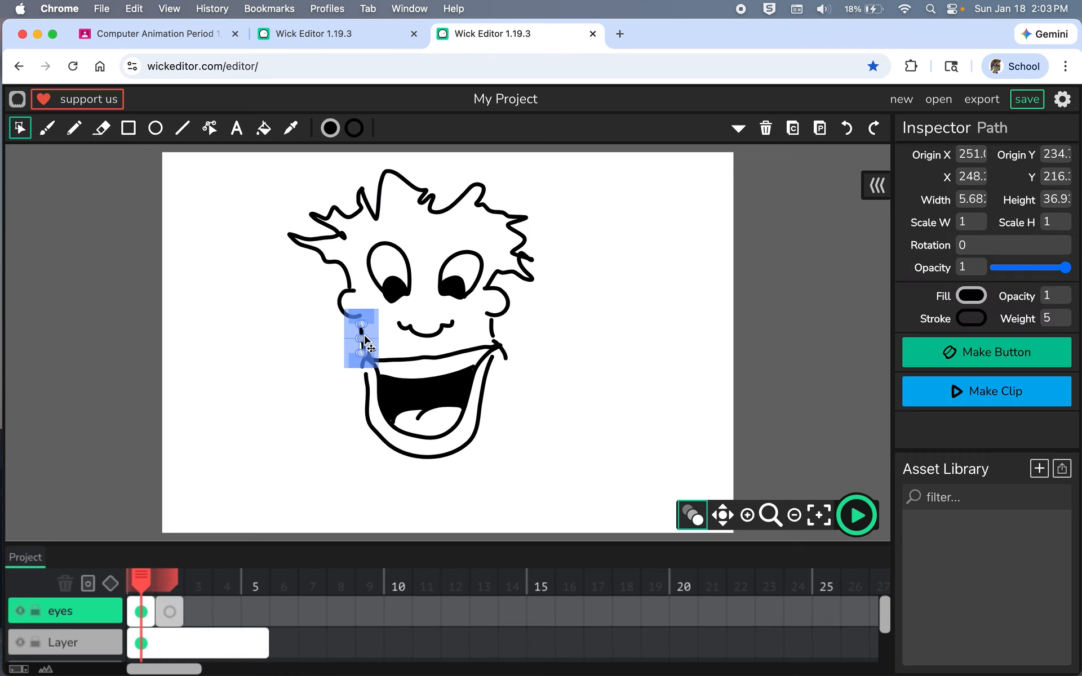
{"action": "left_click", "coordinate": [374, 438]}
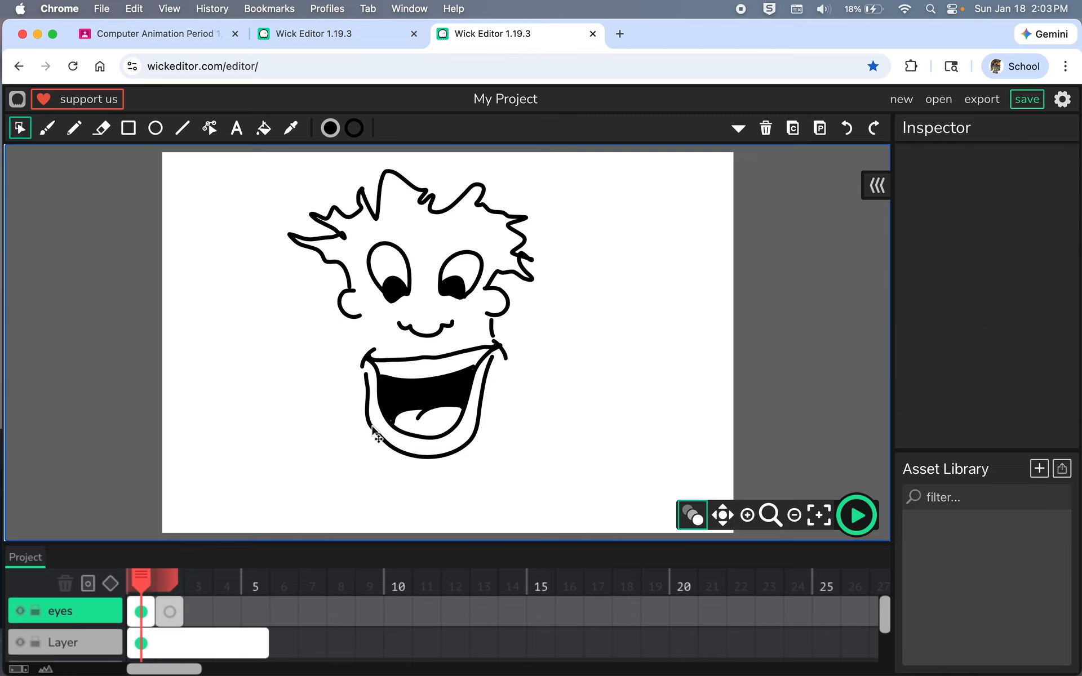
{"action": "left_click", "coordinate": [186, 641]}
{"action": "left_click", "coordinate": [362, 340]}
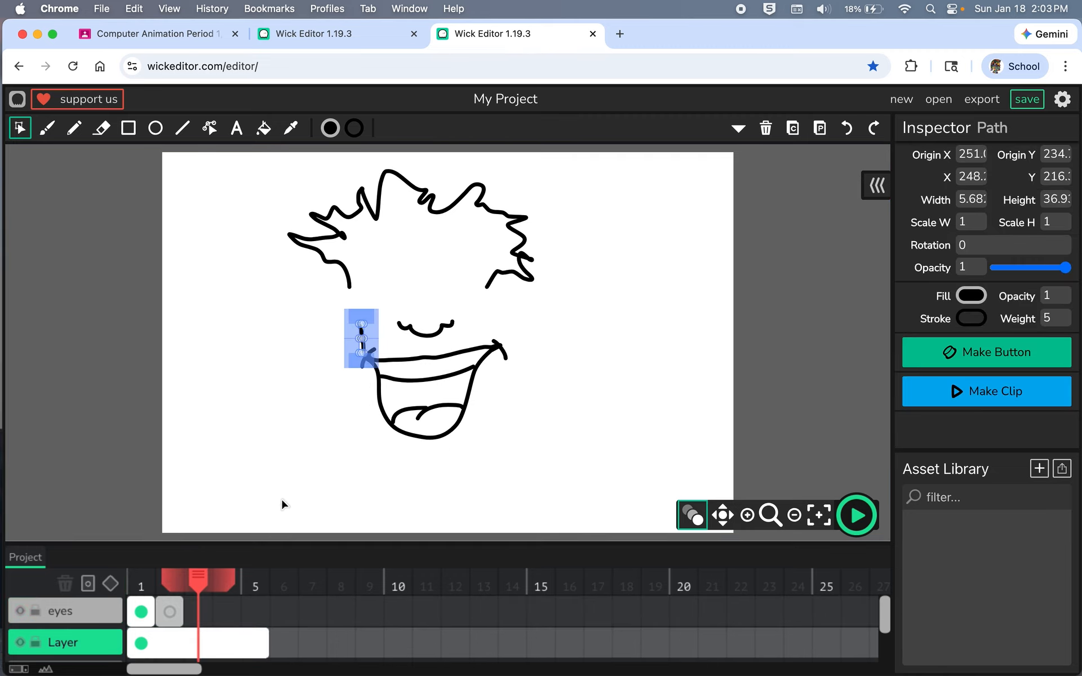
Move the chin outline around the mouth from the eyes layer to the lower layer's frame
{"action": "left_click", "coordinate": [71, 613]}
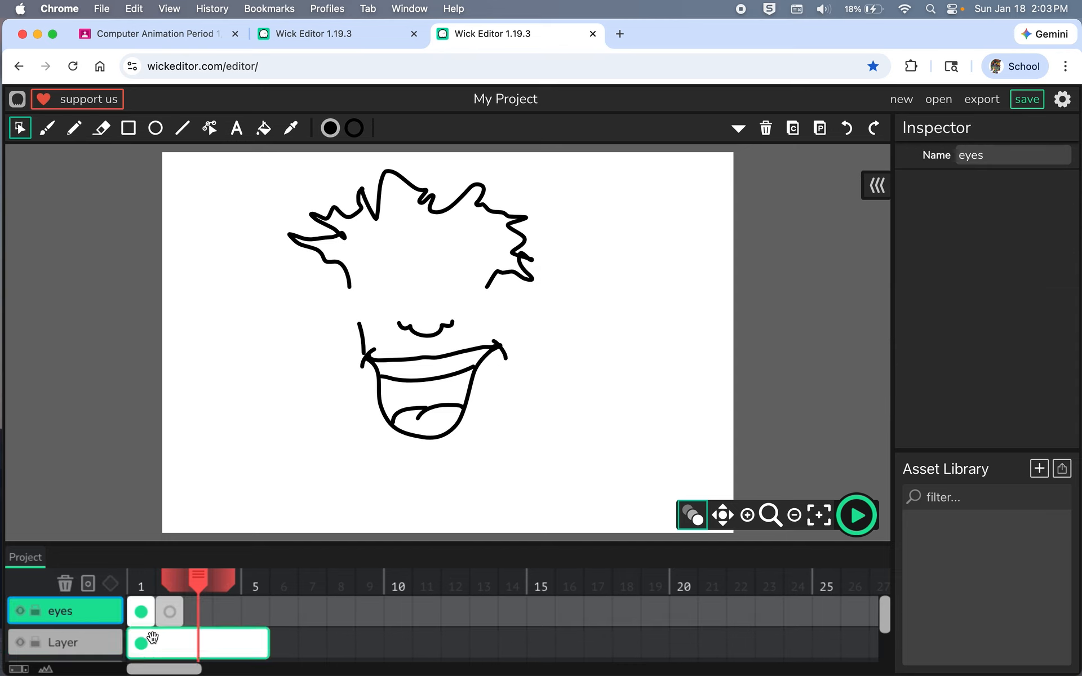
{"action": "left_click", "coordinate": [144, 612]}
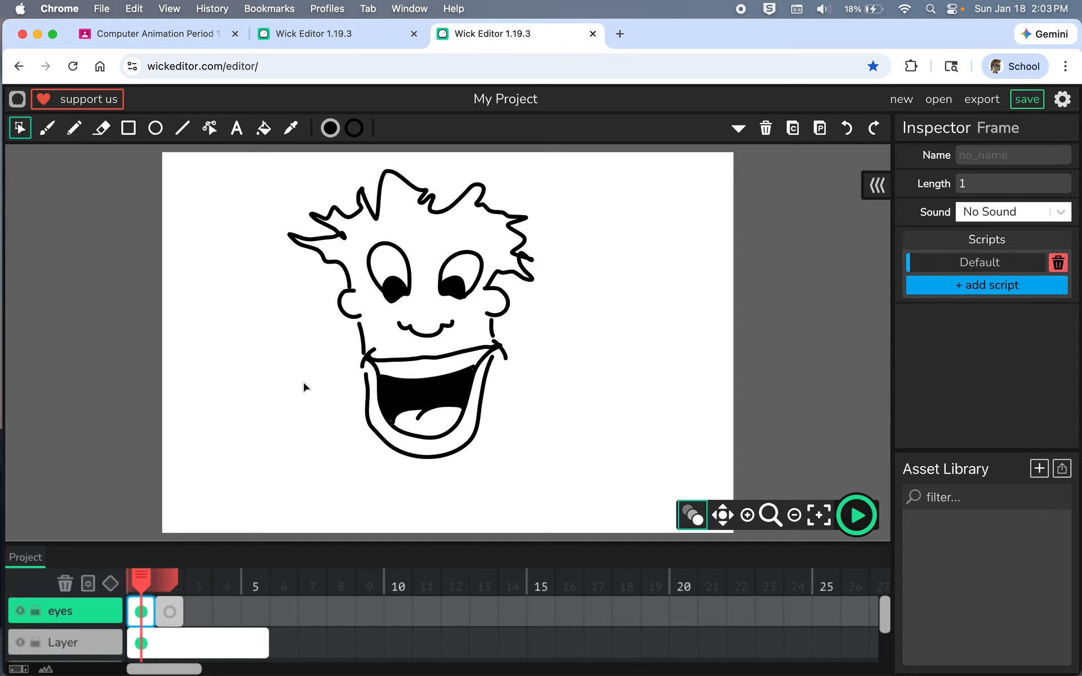
{"action": "left_click", "coordinate": [482, 422]}
{"action": "key", "text": "Escape"}
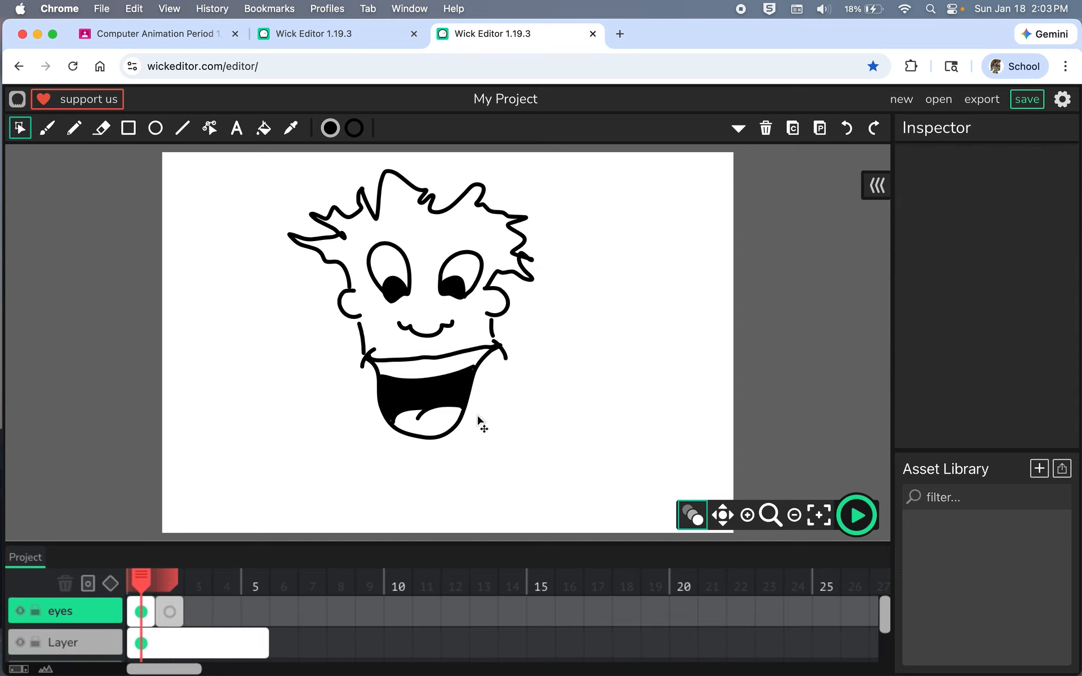
{"action": "left_click", "coordinate": [161, 653]}
{"action": "key", "text": "super+v"}
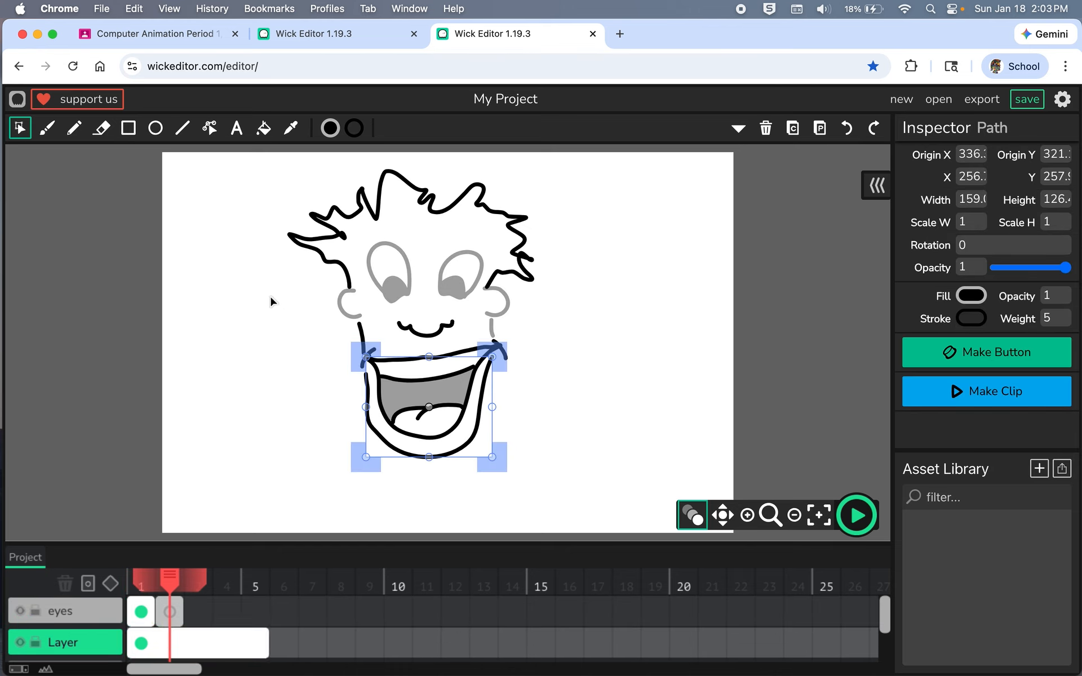
Move the right ear from frame 1 of the eyes layer to the lower layer's frame
{"action": "left_click", "coordinate": [144, 613]}
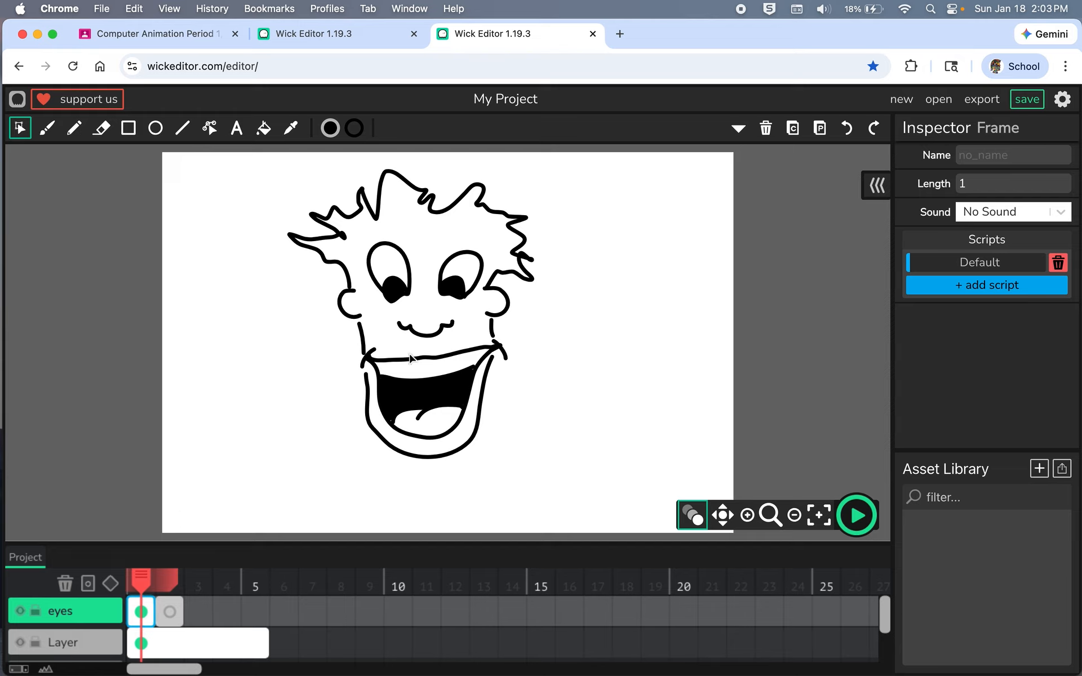
{"action": "left_click", "coordinate": [20, 611]}
{"action": "left_click", "coordinate": [21, 610]}
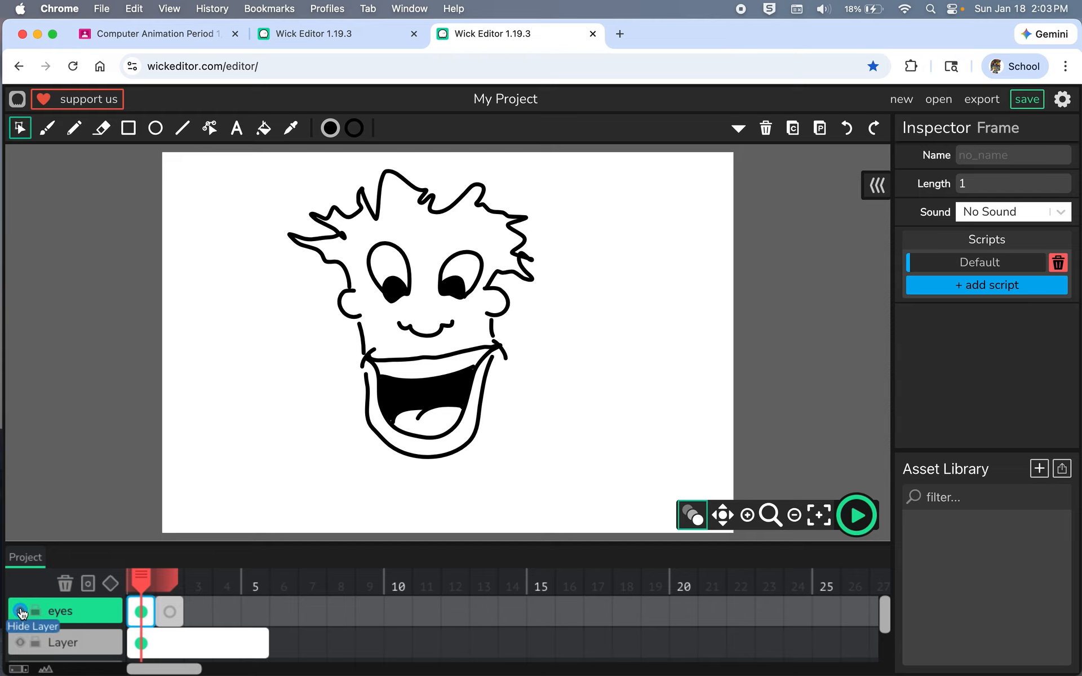
{"action": "left_click", "coordinate": [20, 611]}
{"action": "left_click", "coordinate": [20, 611]}
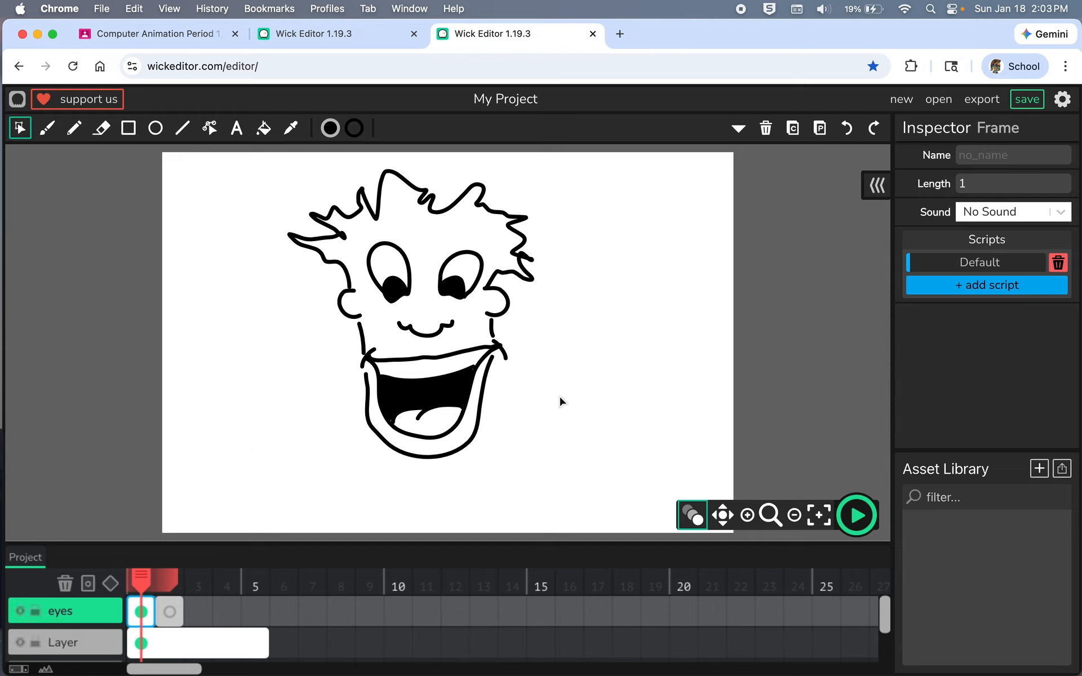
{"action": "left_click", "coordinate": [509, 314]}
{"action": "key", "text": "Delete"}
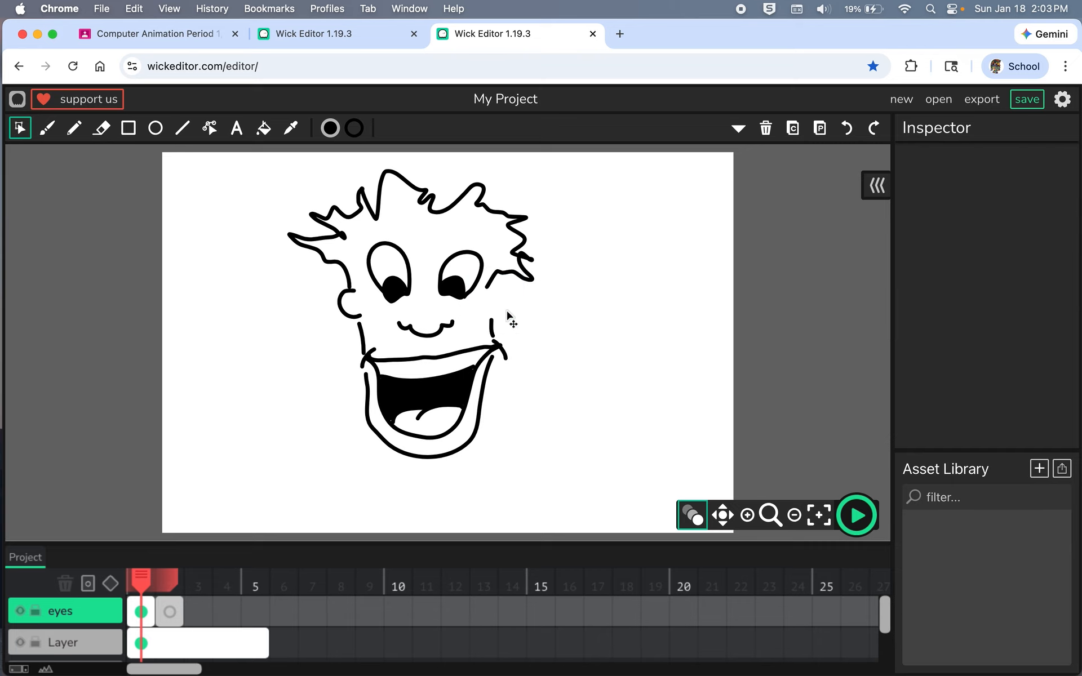
{"action": "left_click", "coordinate": [179, 645]}
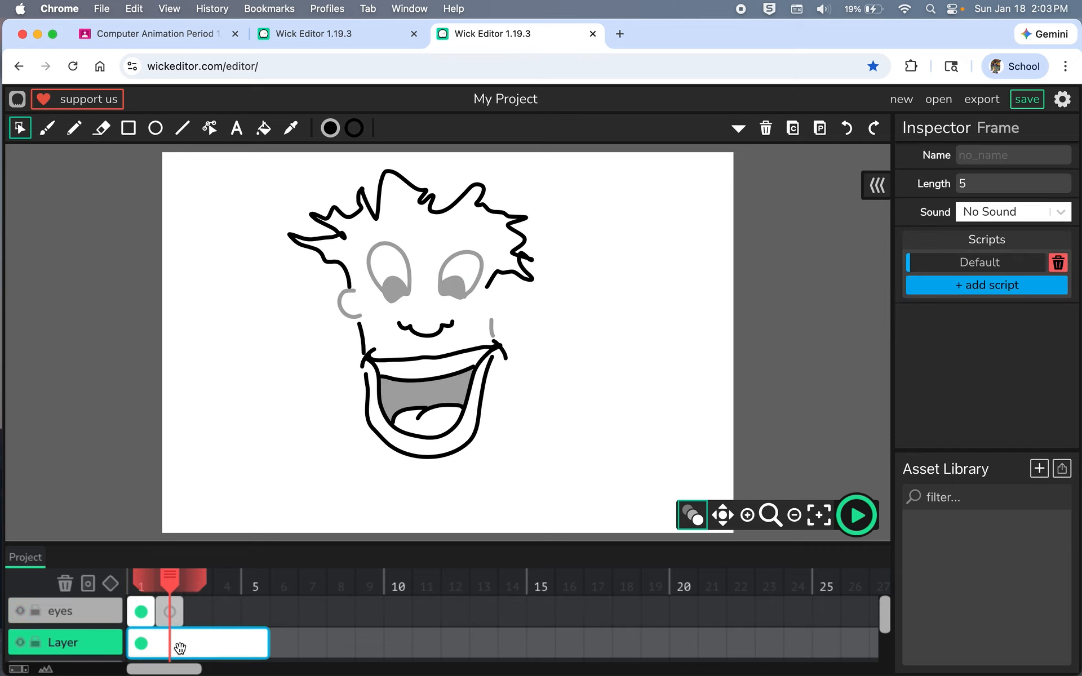
{"action": "key", "text": "super+z"}
{"action": "left_click", "coordinate": [329, 362]}
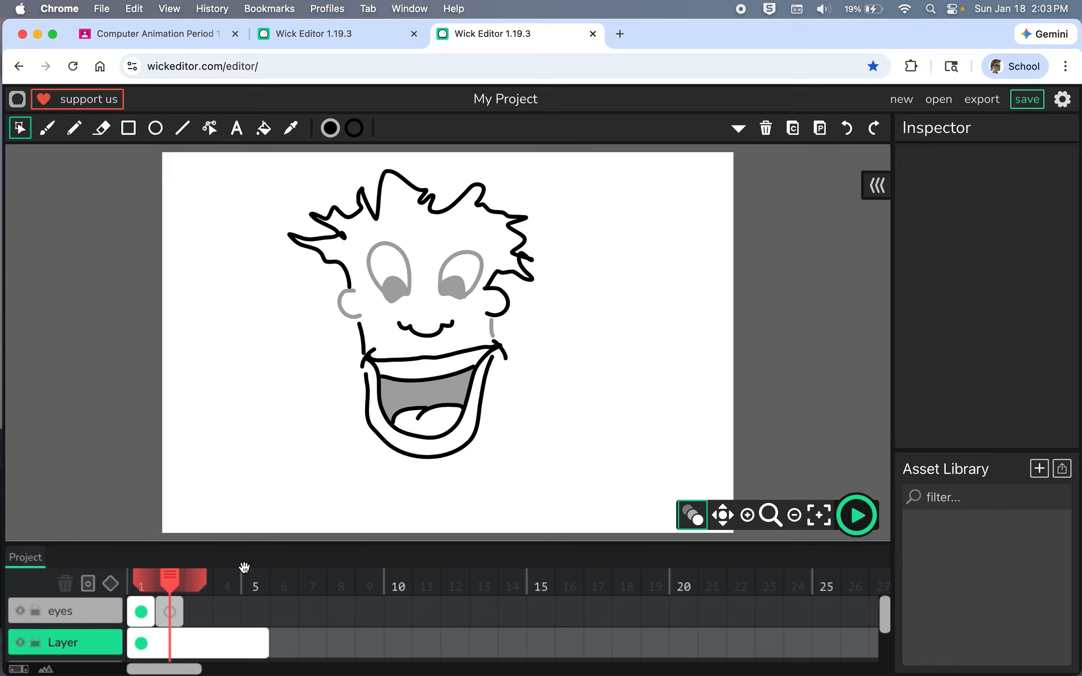
Move the short cheek line below the right ear from the eyes layer to the lower layer's frame
{"action": "left_click", "coordinate": [20, 610]}
{"action": "left_click", "coordinate": [20, 611]}
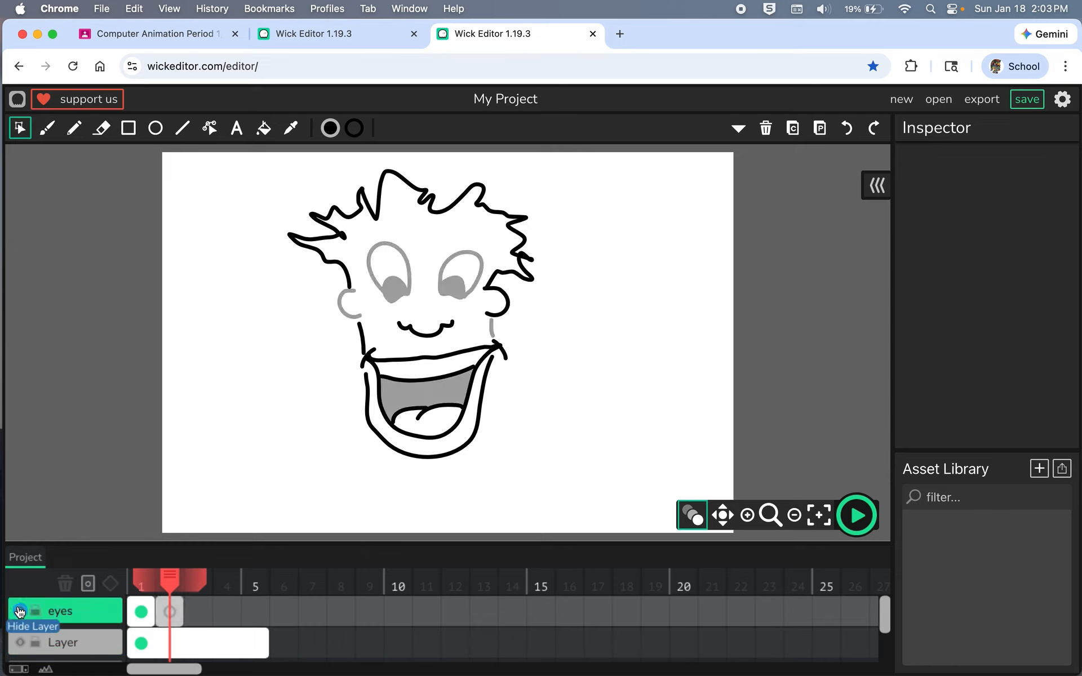
{"action": "left_click", "coordinate": [142, 612]}
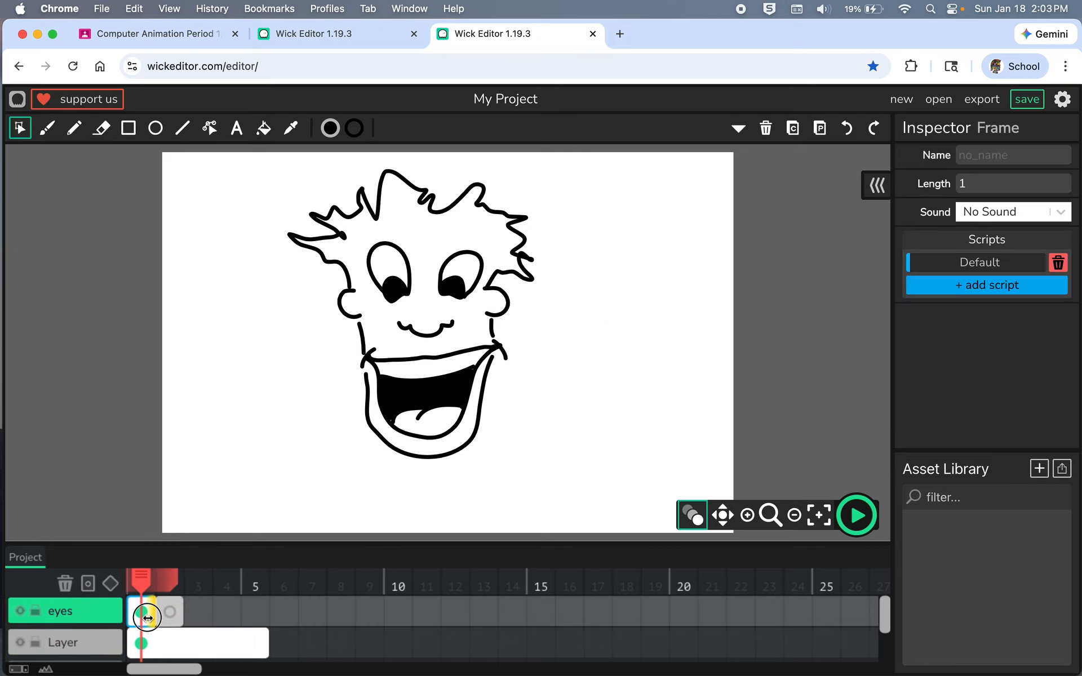
{"action": "left_click", "coordinate": [492, 333]}
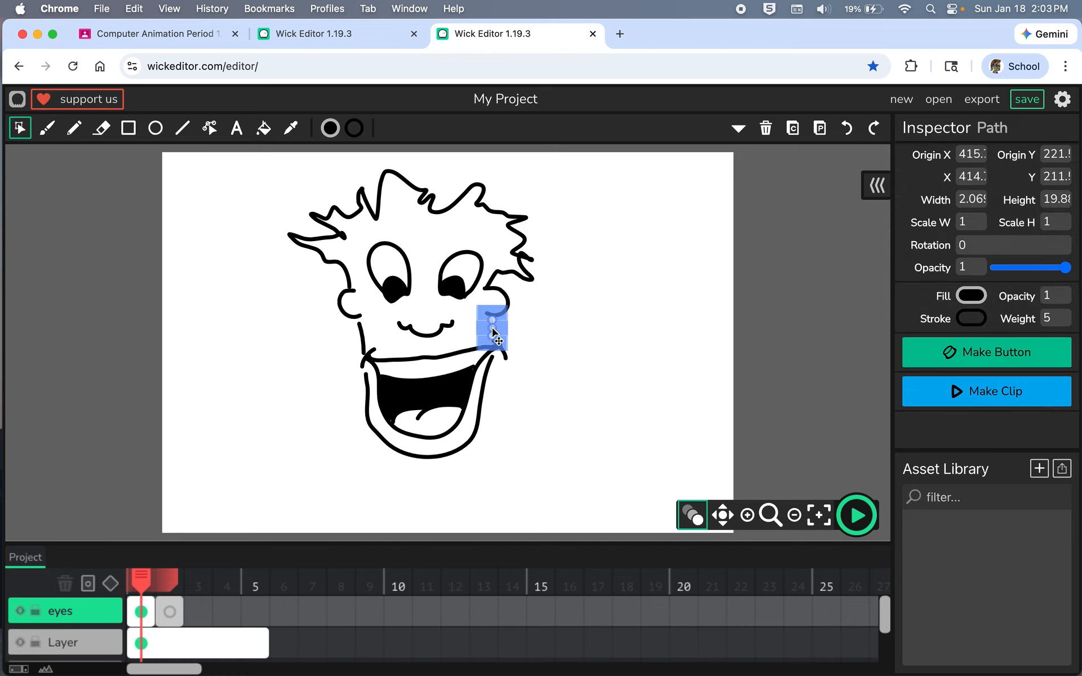
{"action": "left_click", "coordinate": [494, 338]}
{"action": "left_click", "coordinate": [170, 650]}
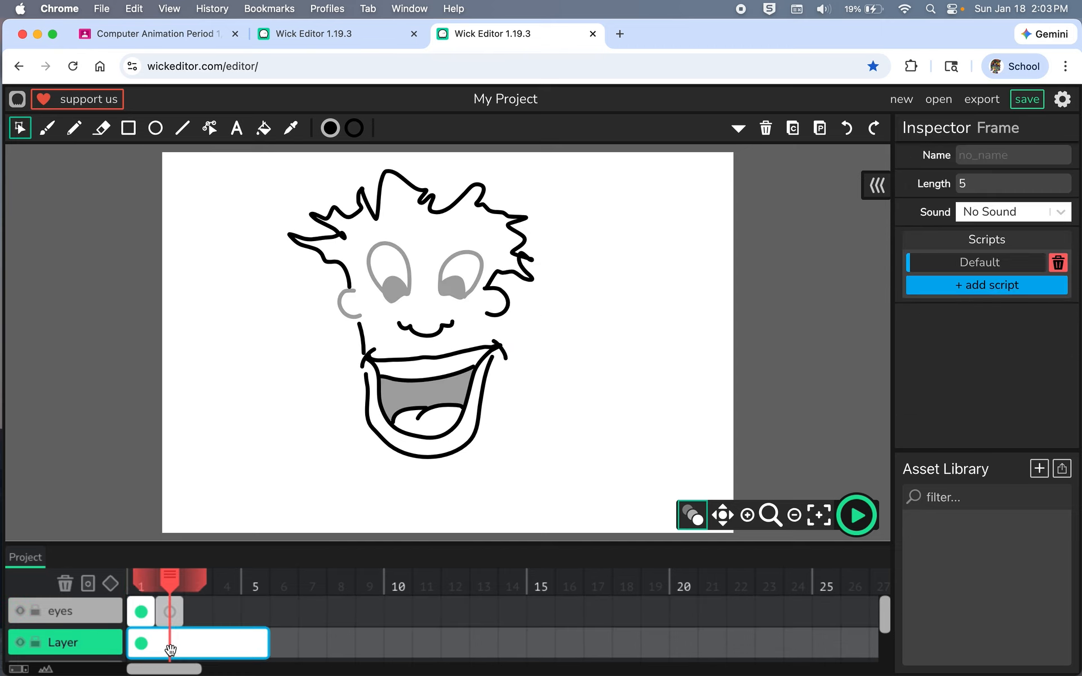
{"action": "key", "text": "super+z"}
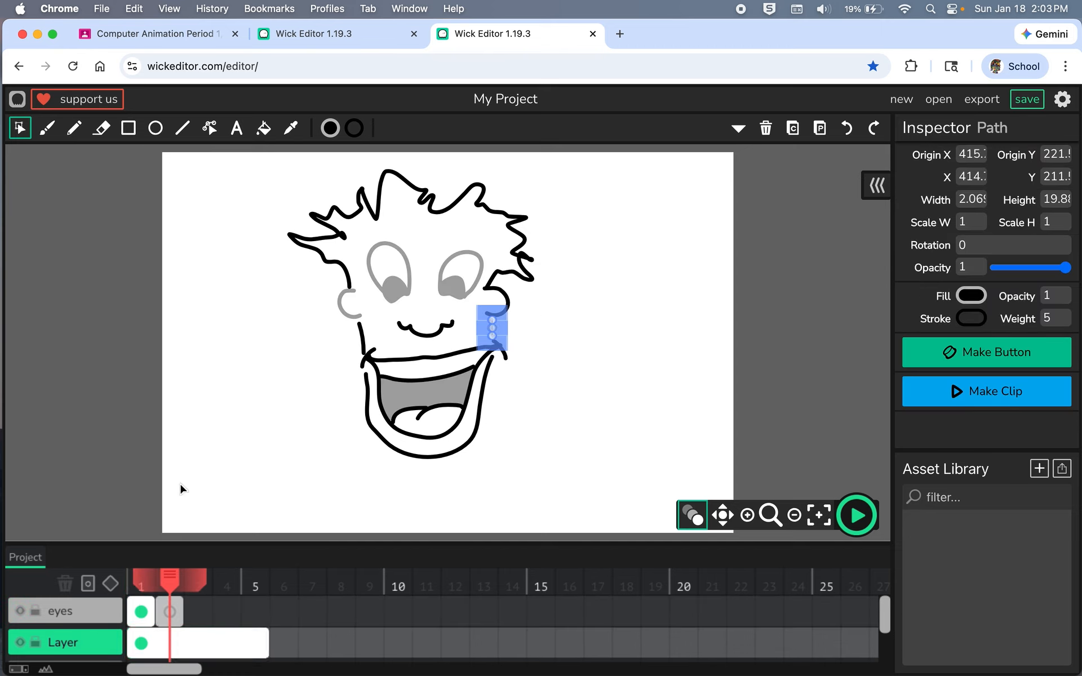
Move the left ear from frame 1 of the eyes layer to the lower layer's frame
{"action": "left_click", "coordinate": [72, 619]}
{"action": "left_click", "coordinate": [141, 612]}
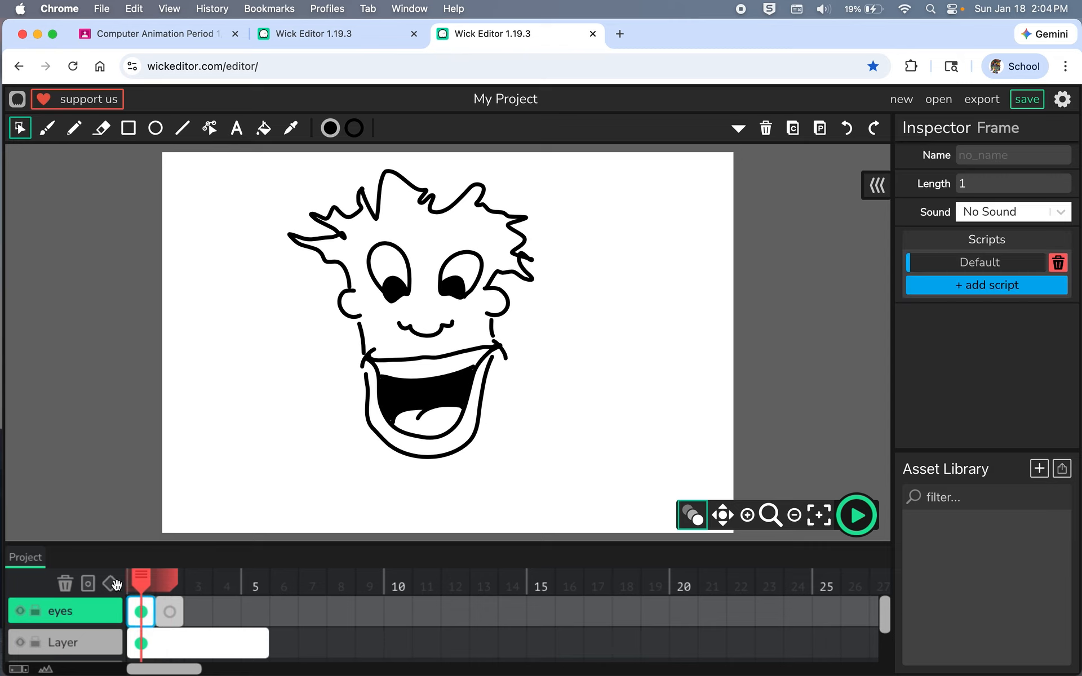
{"action": "left_click", "coordinate": [20, 612]}
{"action": "left_click", "coordinate": [20, 612]}
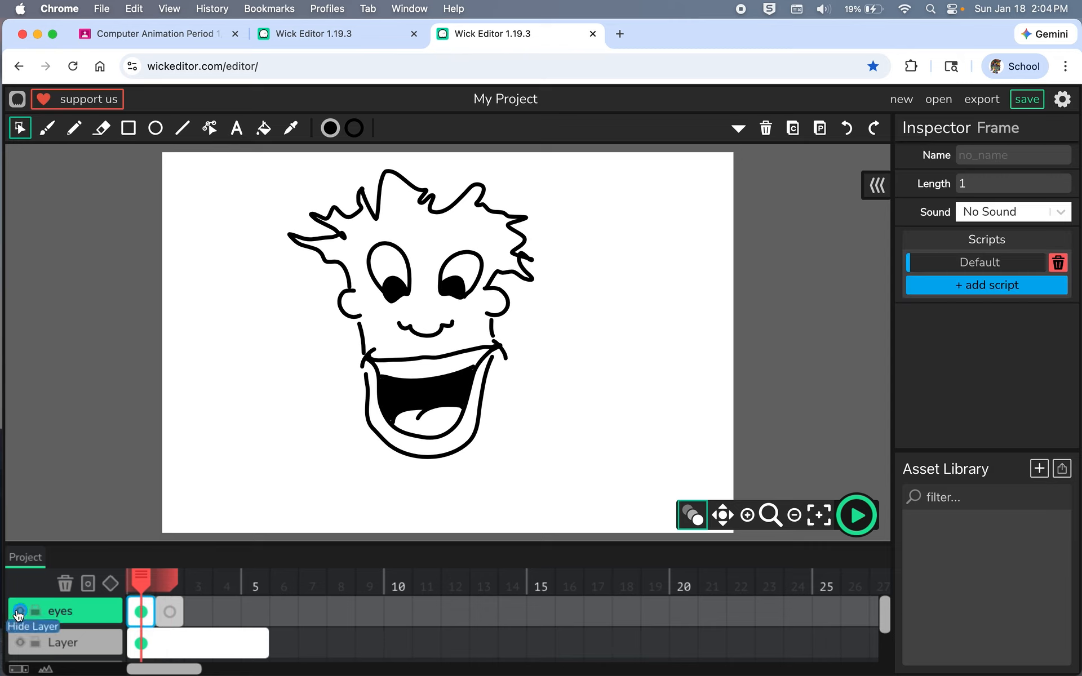
{"action": "left_click", "coordinate": [20, 612]}
{"action": "left_click", "coordinate": [20, 612]}
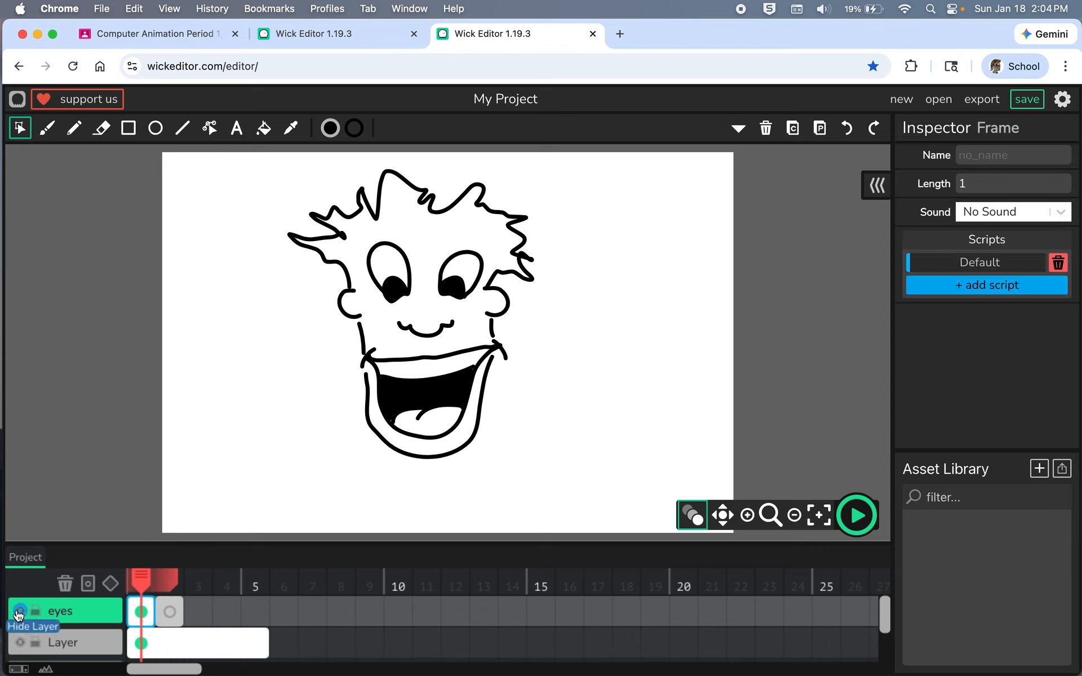
{"action": "left_click", "coordinate": [352, 318]}
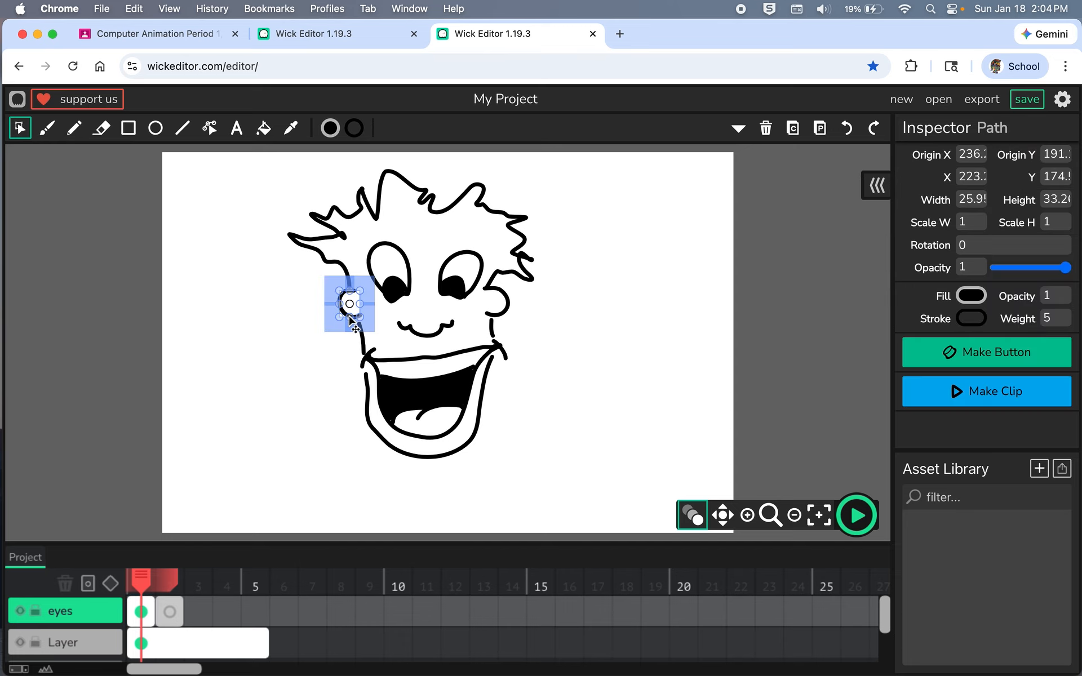
{"action": "key", "text": "Delete"}
{"action": "left_click", "coordinate": [166, 654]}
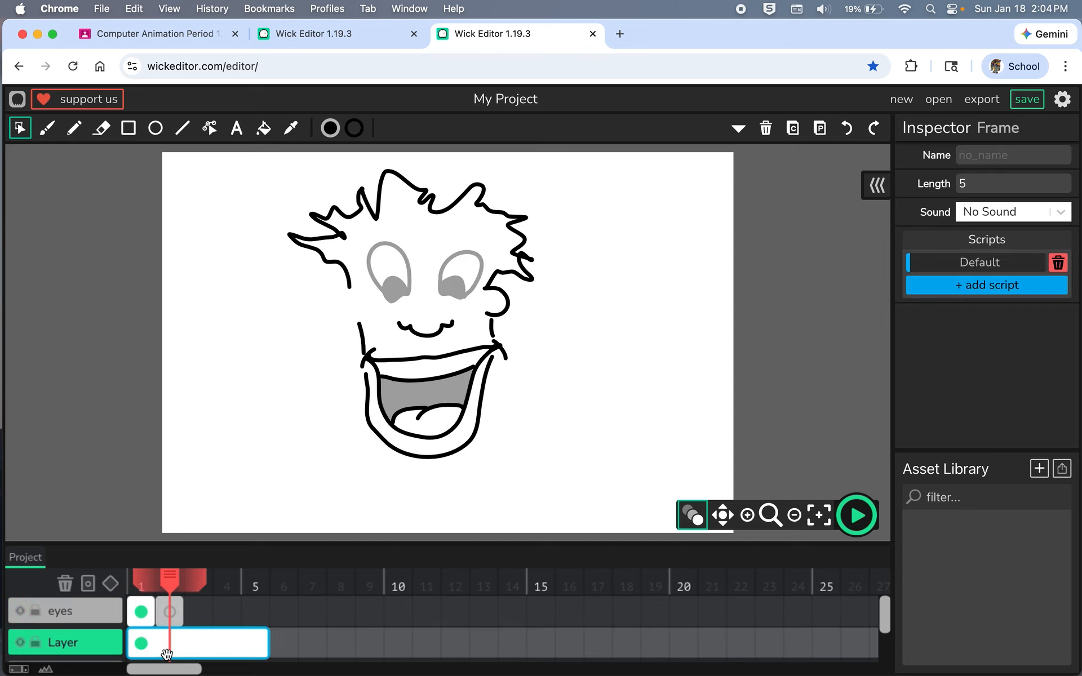
{"action": "key", "text": "super+z"}
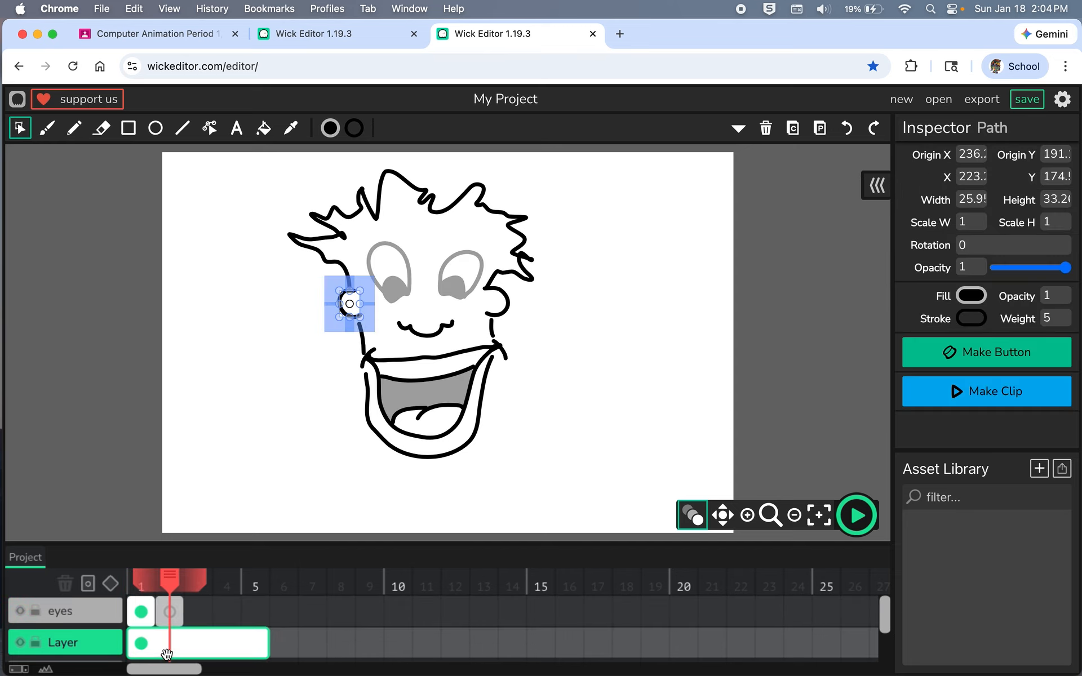
Move the black mouth fill from frame 1 of the eyes layer to the lower layer's frame
{"action": "left_click", "coordinate": [20, 612]}
{"action": "left_click", "coordinate": [20, 612]}
{"action": "left_click", "coordinate": [21, 614]}
{"action": "left_click", "coordinate": [22, 614]}
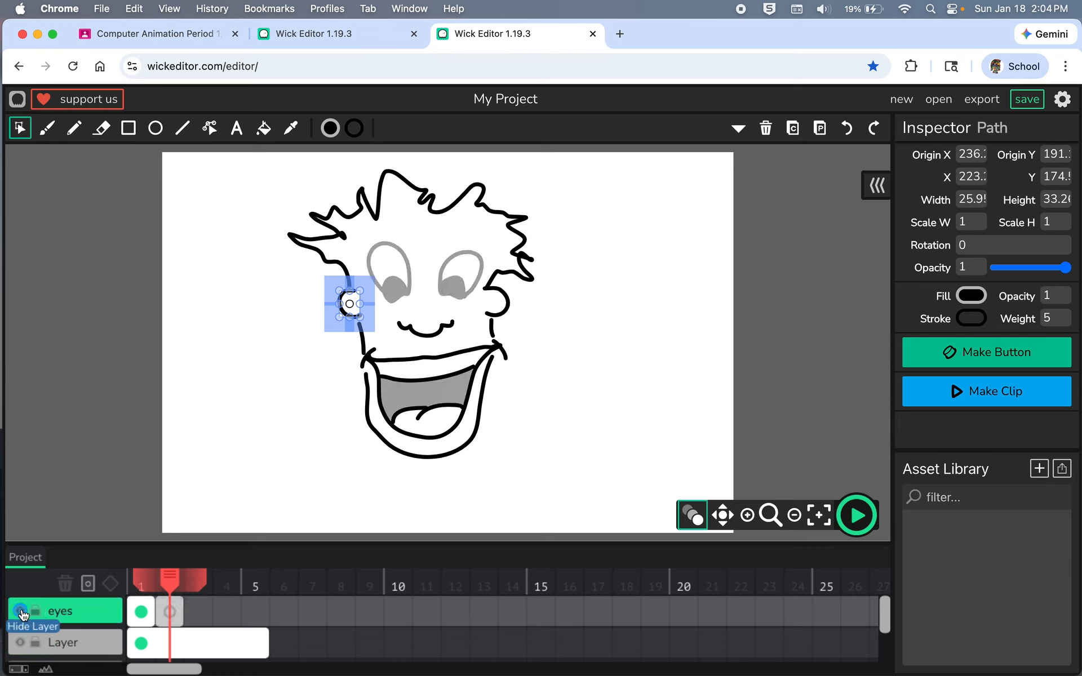
{"action": "left_click", "coordinate": [141, 612]}
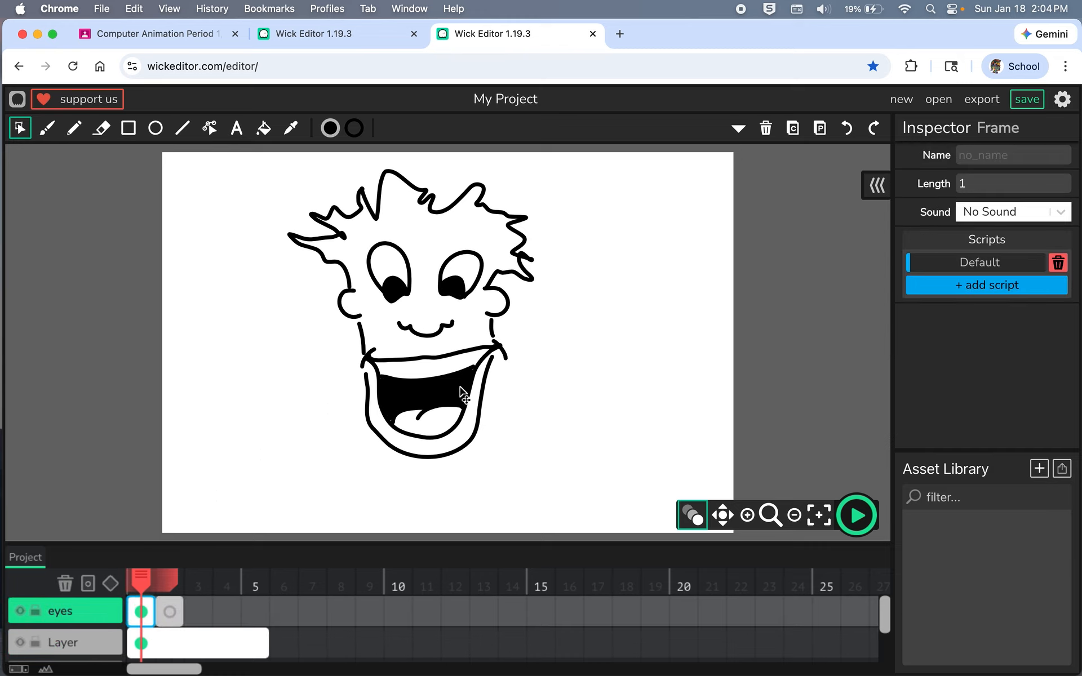
{"action": "left_click", "coordinate": [443, 389]}
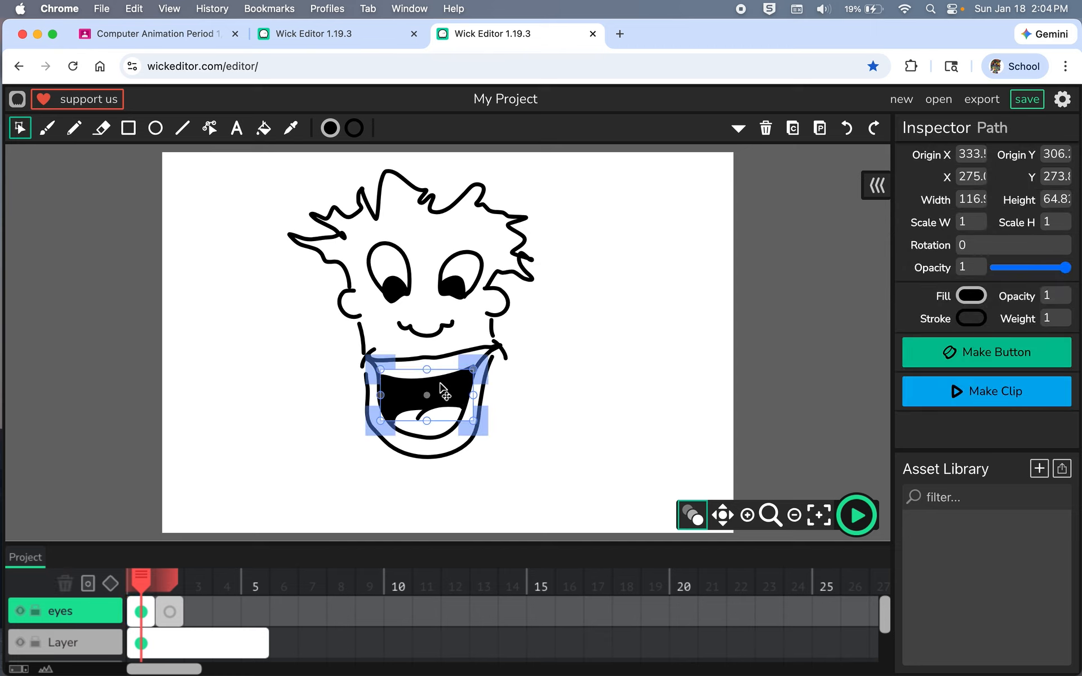
{"action": "key", "text": "Delete"}
{"action": "left_click", "coordinate": [168, 643]}
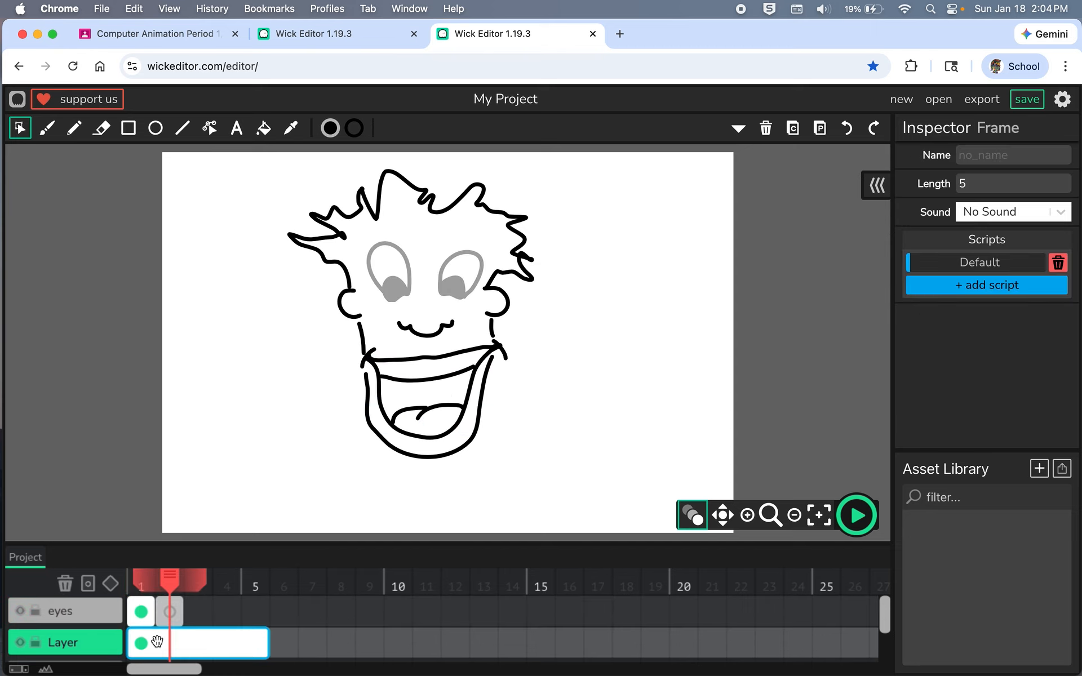
{"action": "key", "text": "super+z"}
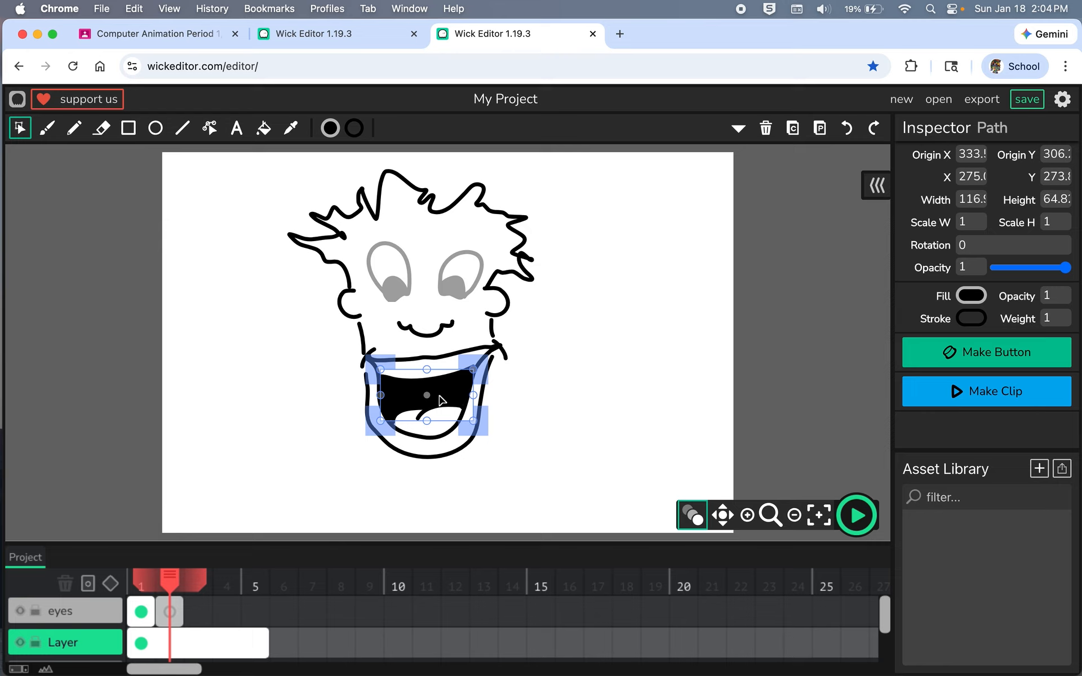
Hide and show the eyes layer to check which artwork it still holds
{"action": "left_click", "coordinate": [40, 613]}
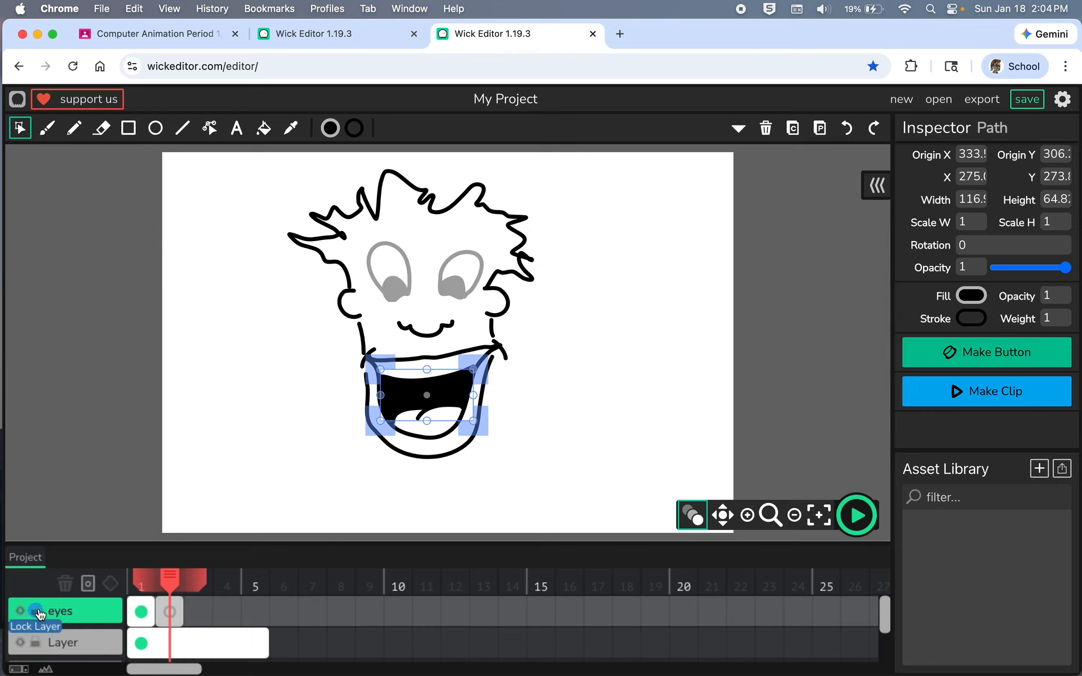
{"action": "left_click", "coordinate": [19, 611]}
{"action": "left_click", "coordinate": [20, 612]}
{"action": "left_click", "coordinate": [20, 611]}
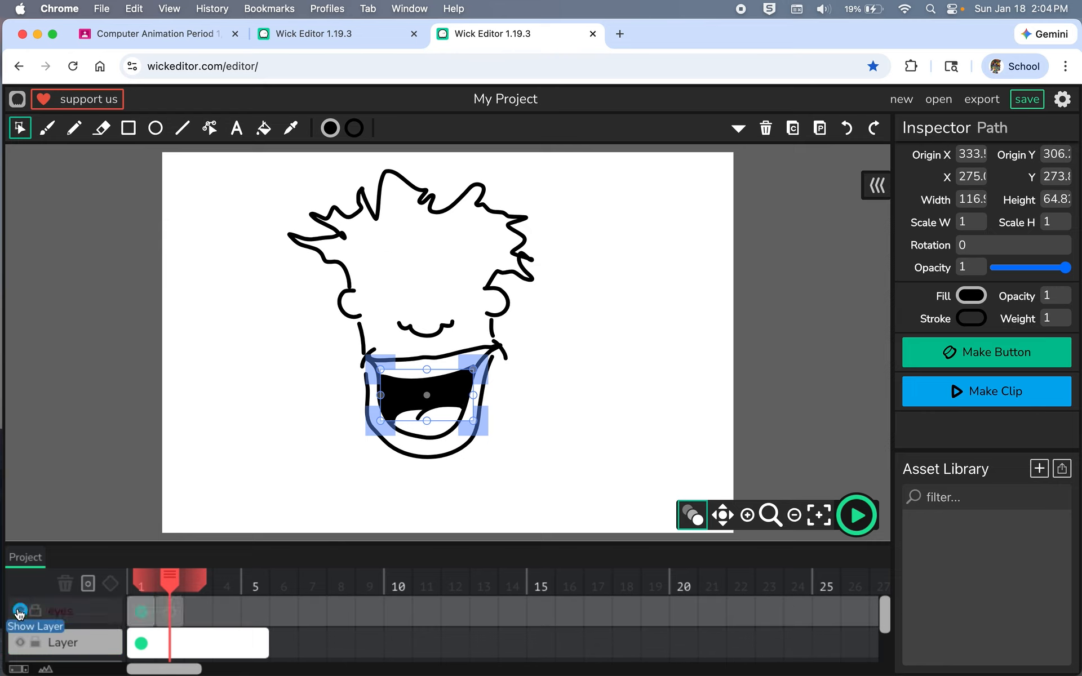
{"action": "left_click", "coordinate": [20, 612]}
{"action": "left_click", "coordinate": [172, 615]}
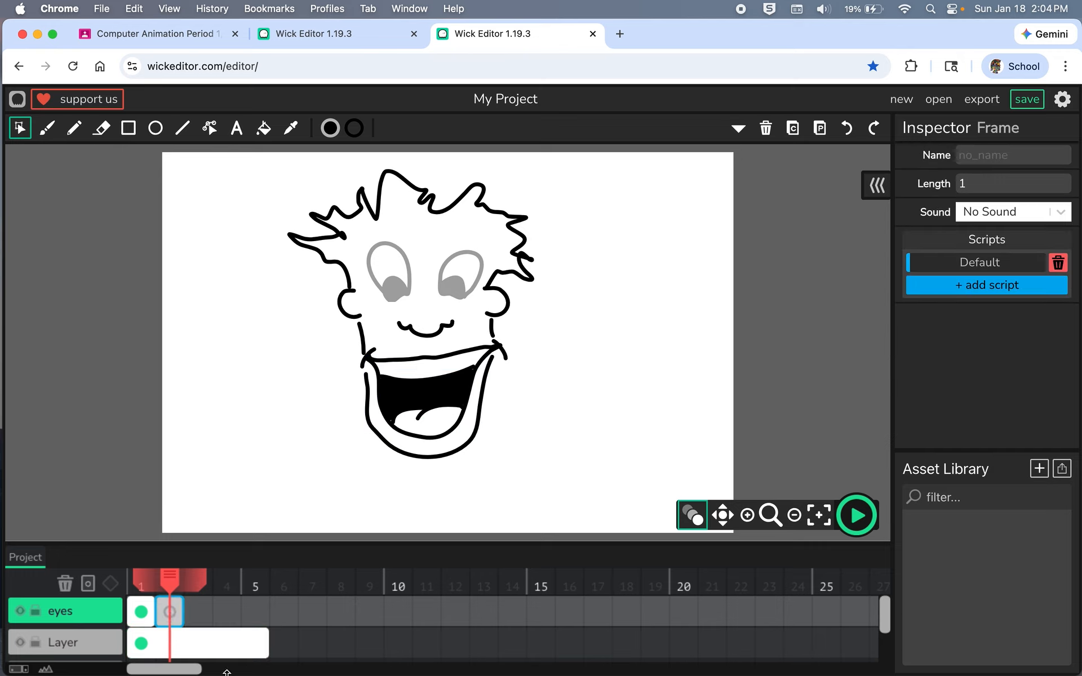
{"action": "left_click", "coordinate": [18, 612]}
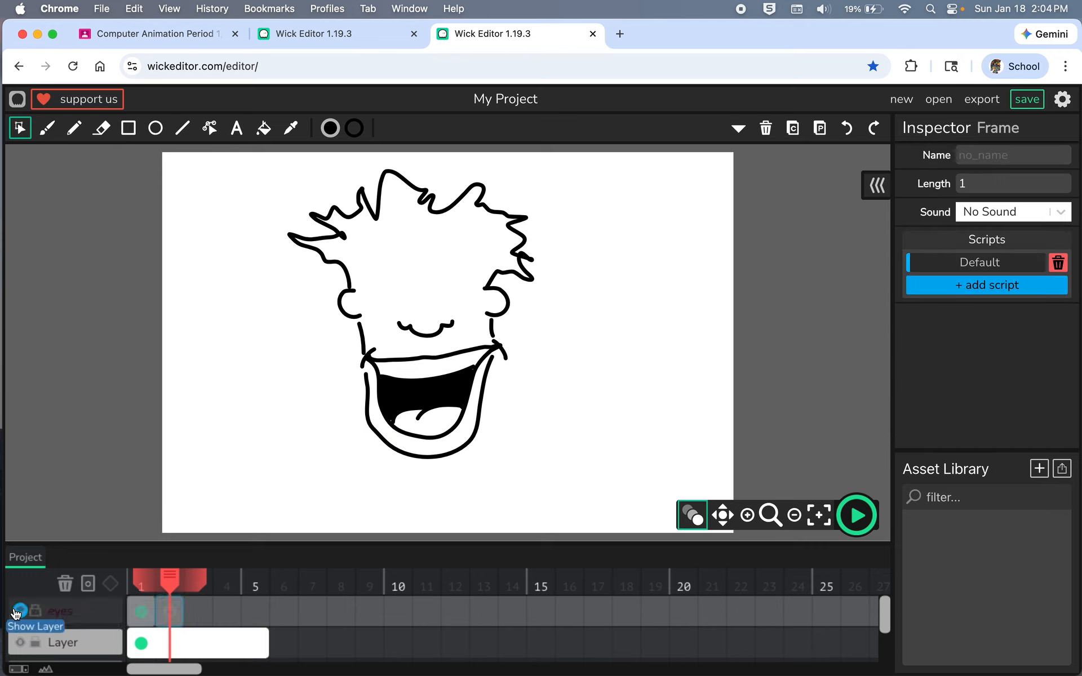
{"action": "left_click", "coordinate": [18, 613]}
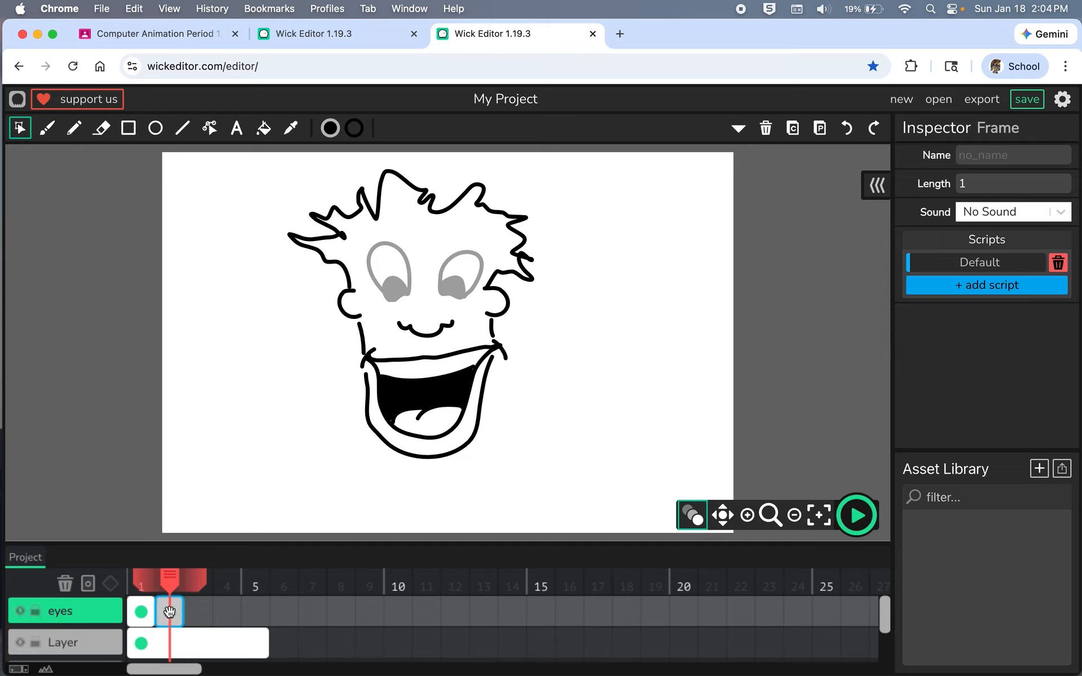
Go to the empty frame 2 of the eyes layer and activate the Pencil tool
{"action": "left_click", "coordinate": [141, 612]}
{"action": "left_click", "coordinate": [169, 612]}
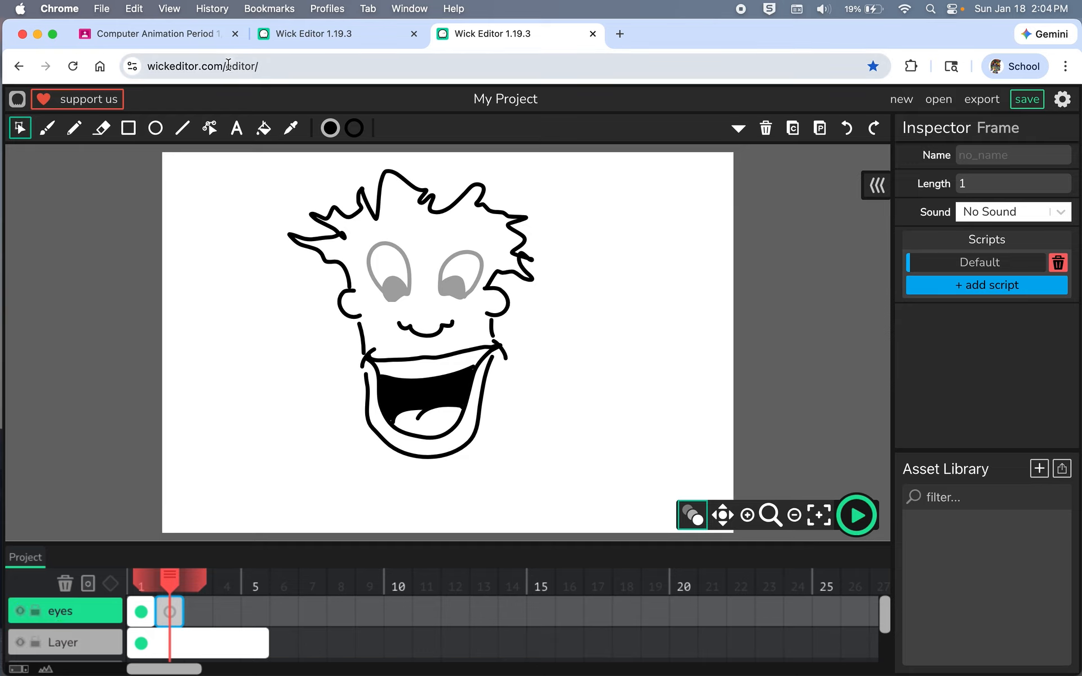
{"action": "left_click", "coordinate": [74, 128]}
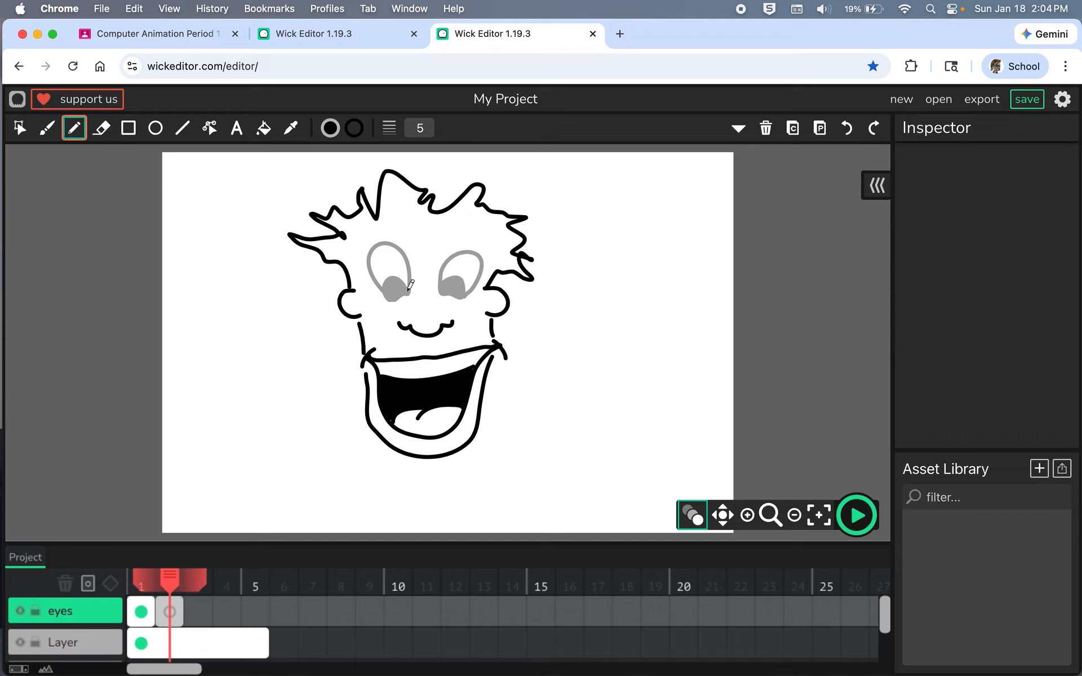
{"action": "mouse_move", "coordinate": [412, 294]}
{"action": "left_mouse_down"}
{"action": "mouse_move", "coordinate": [394, 240]}
{"action": "mouse_move", "coordinate": [377, 244]}
{"action": "mouse_move", "coordinate": [367, 264]}
{"action": "mouse_move", "coordinate": [385, 294]}
{"action": "mouse_move", "coordinate": [410, 288]}
{"action": "mouse_move", "coordinate": [397, 256]}
{"action": "mouse_move", "coordinate": [379, 261]}
{"action": "mouse_move", "coordinate": [386, 300]}
{"action": "mouse_move", "coordinate": [409, 277]}
{"action": "mouse_move", "coordinate": [387, 289]}
{"action": "left_mouse_up"}
{"action": "key", "text": "super+z"}
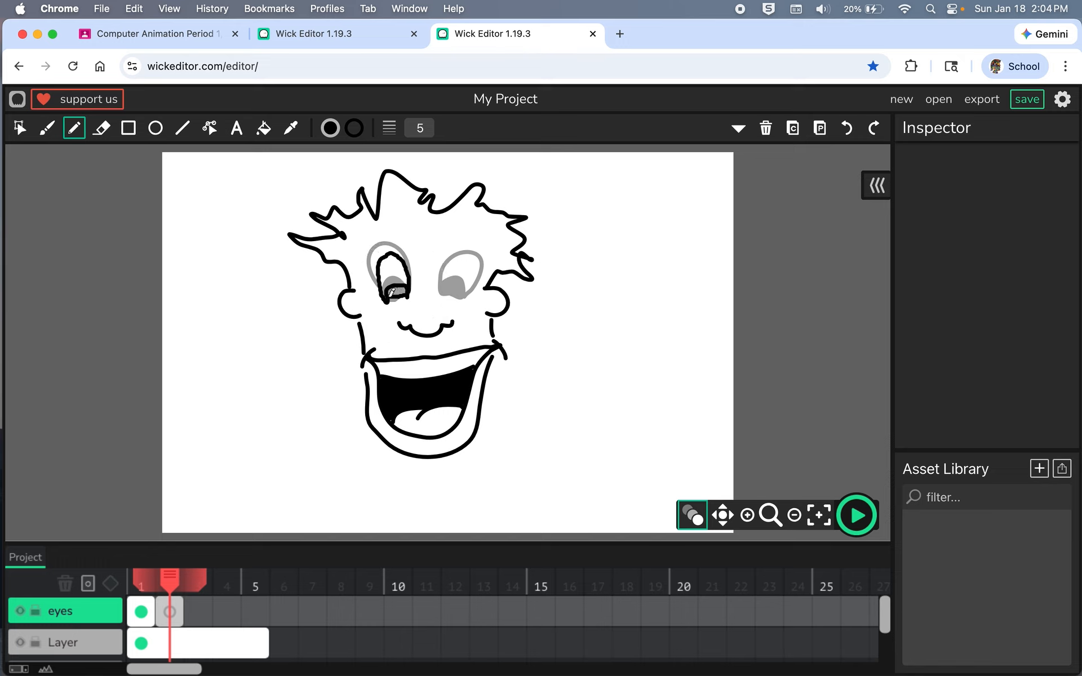
{"action": "key", "text": "ctrl+z"}
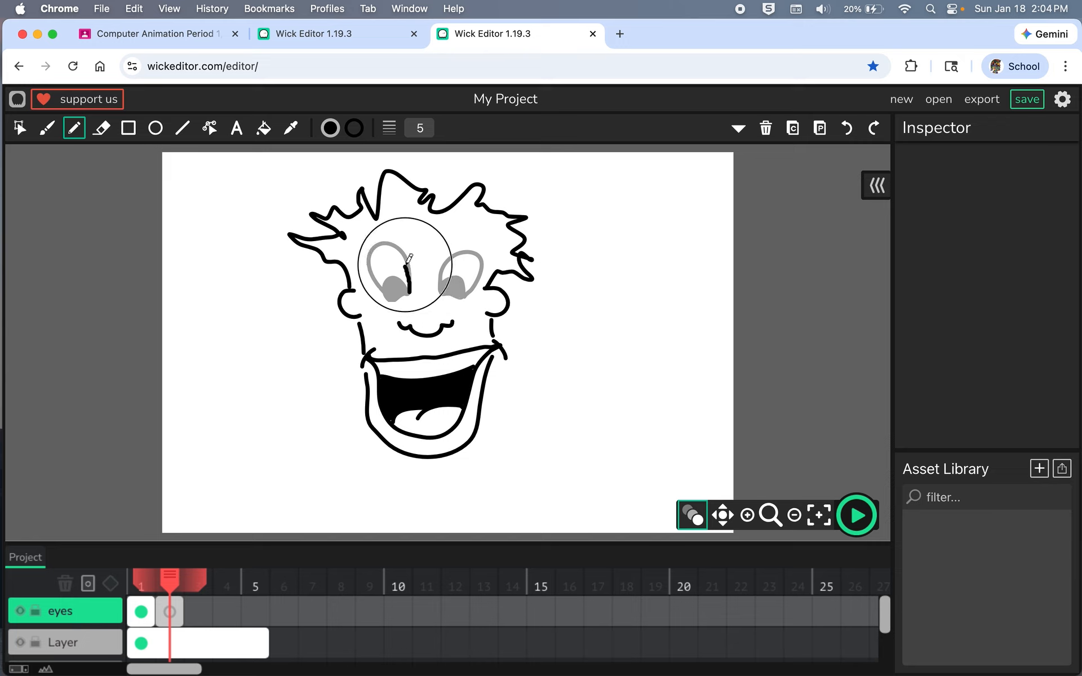
{"action": "mouse_move", "coordinate": [408, 260]}
{"action": "left_mouse_down"}
{"action": "mouse_move", "coordinate": [378, 249]}
{"action": "mouse_move", "coordinate": [367, 263]}
{"action": "mouse_move", "coordinate": [391, 293]}
{"action": "left_mouse_up"}
{"action": "key", "text": "ctrl+z"}
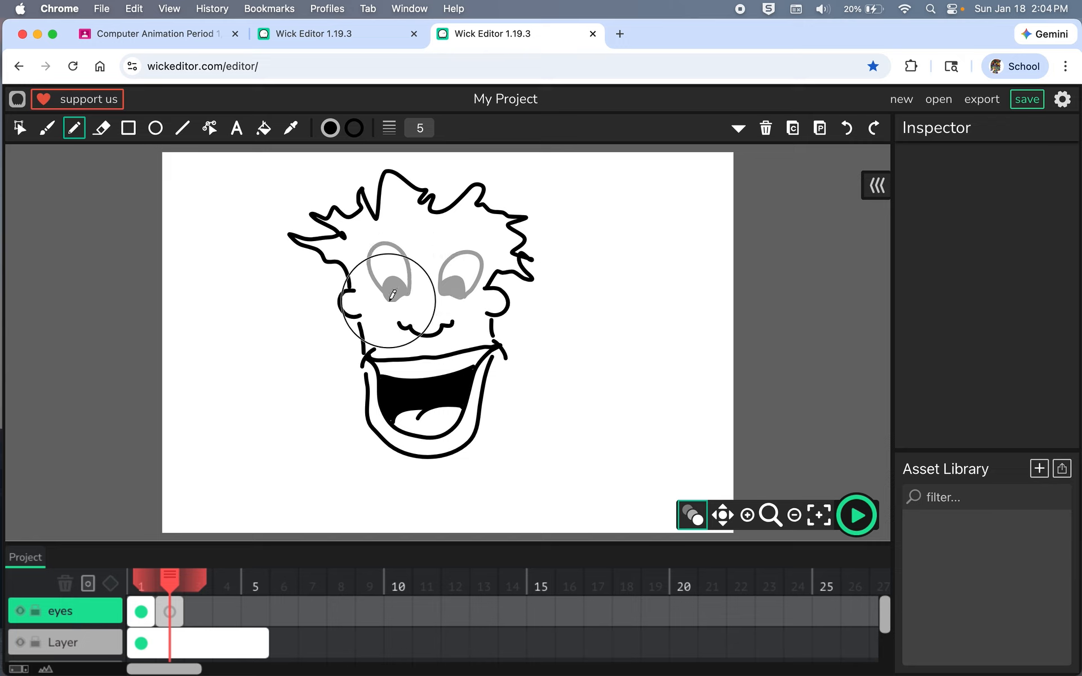
Draw both eyes with pupils on frame 2 of the eyes layer, slightly smaller and lower than the onion-skinned eyes
{"action": "left_click_drag", "start_coordinate": [377, 259], "coordinate": [398, 251]}
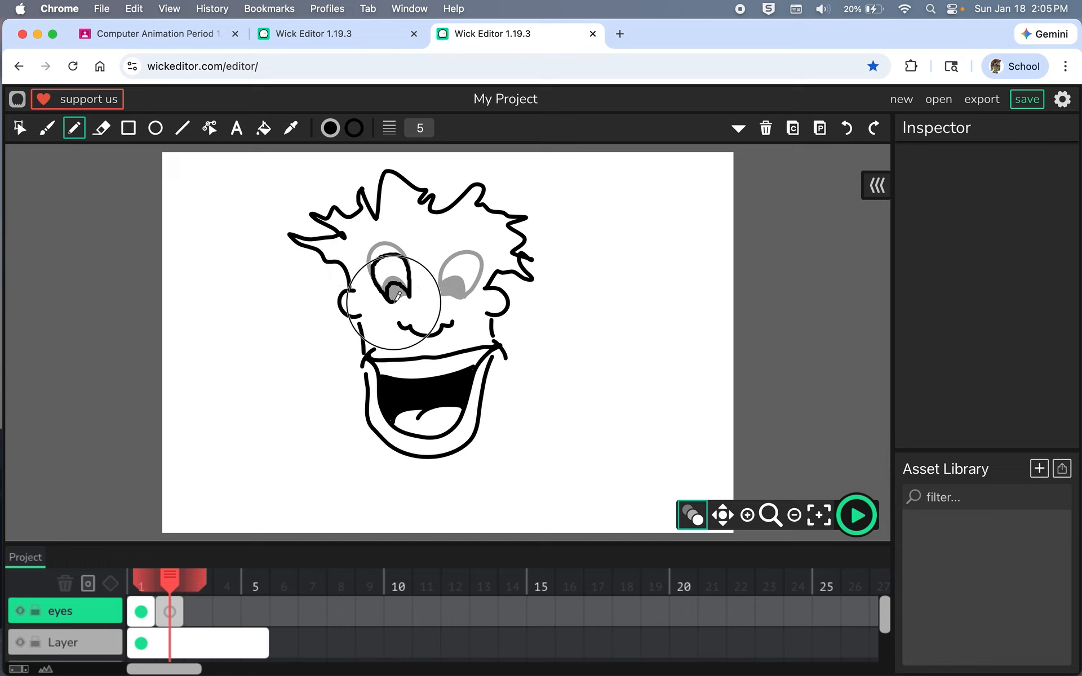
{"action": "left_click_drag", "start_coordinate": [408, 292], "coordinate": [440, 276]}
{"action": "mouse_move", "coordinate": [453, 257]}
{"action": "left_mouse_down"}
{"action": "mouse_move", "coordinate": [480, 283]}
{"action": "mouse_move", "coordinate": [472, 292]}
{"action": "mouse_move", "coordinate": [449, 282]}
{"action": "mouse_move", "coordinate": [442, 294]}
{"action": "mouse_move", "coordinate": [470, 291]}
{"action": "left_mouse_up"}
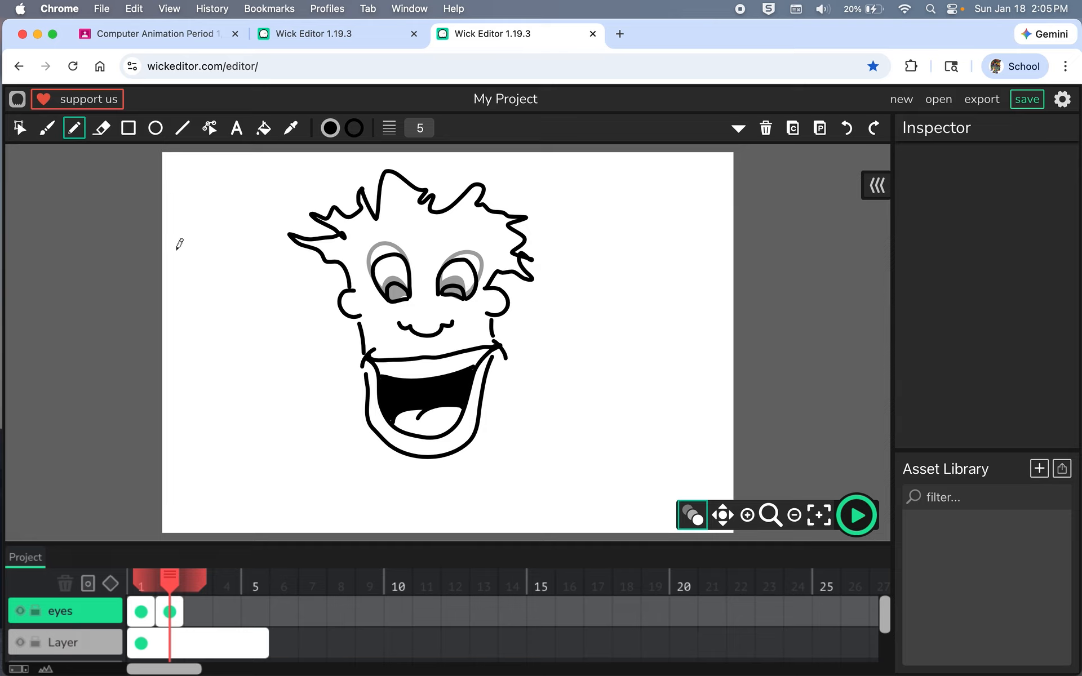
Fill the pupils on frame 2 of the eyes layer black and draw smaller, lower eyes with black-filled pupils on frame 3
{"action": "left_click", "coordinate": [263, 128]}
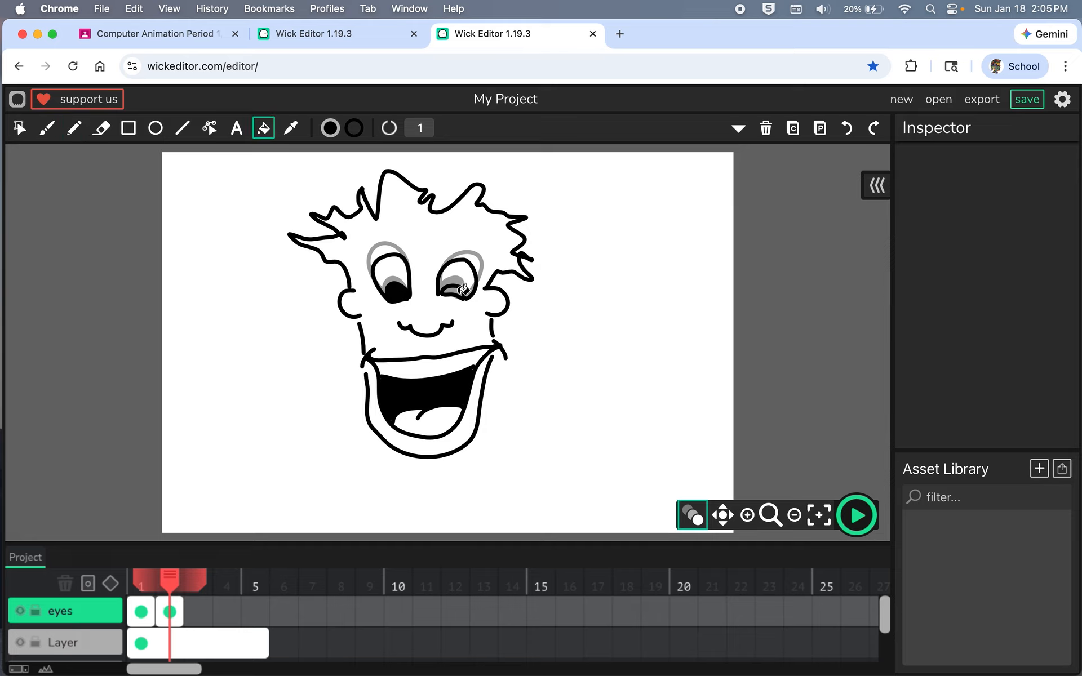
{"action": "left_click", "coordinate": [197, 610]}
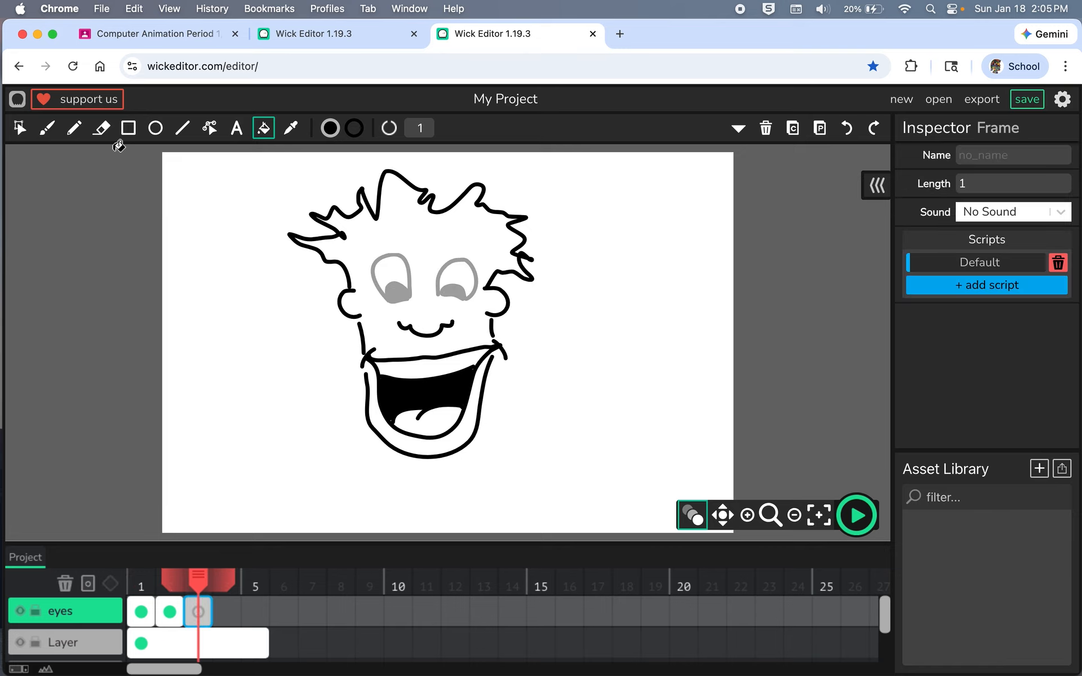
{"action": "left_click", "coordinate": [74, 129]}
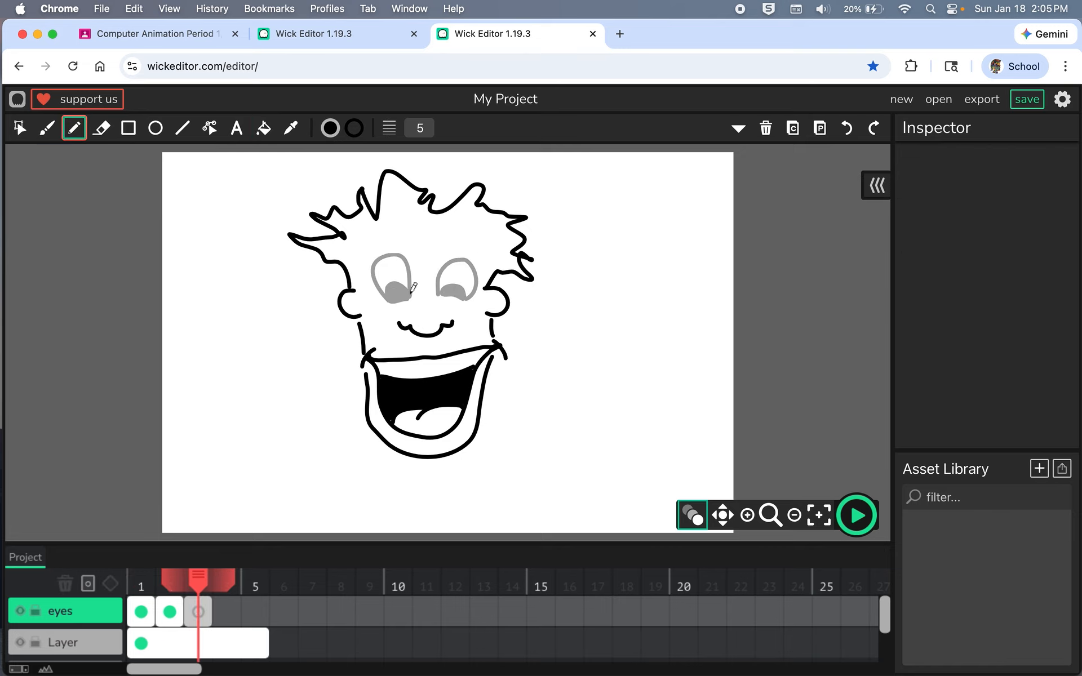
{"action": "mouse_move", "coordinate": [412, 294]}
{"action": "left_mouse_down"}
{"action": "mouse_move", "coordinate": [411, 269]}
{"action": "mouse_move", "coordinate": [394, 257]}
{"action": "mouse_move", "coordinate": [379, 277]}
{"action": "mouse_move", "coordinate": [397, 302]}
{"action": "mouse_move", "coordinate": [409, 287]}
{"action": "mouse_move", "coordinate": [394, 292]}
{"action": "mouse_move", "coordinate": [456, 263]}
{"action": "mouse_move", "coordinate": [474, 275]}
{"action": "mouse_move", "coordinate": [460, 303]}
{"action": "mouse_move", "coordinate": [438, 295]}
{"action": "mouse_move", "coordinate": [461, 285]}
{"action": "mouse_move", "coordinate": [434, 296]}
{"action": "left_mouse_up"}
{"action": "left_click", "coordinate": [263, 128]}
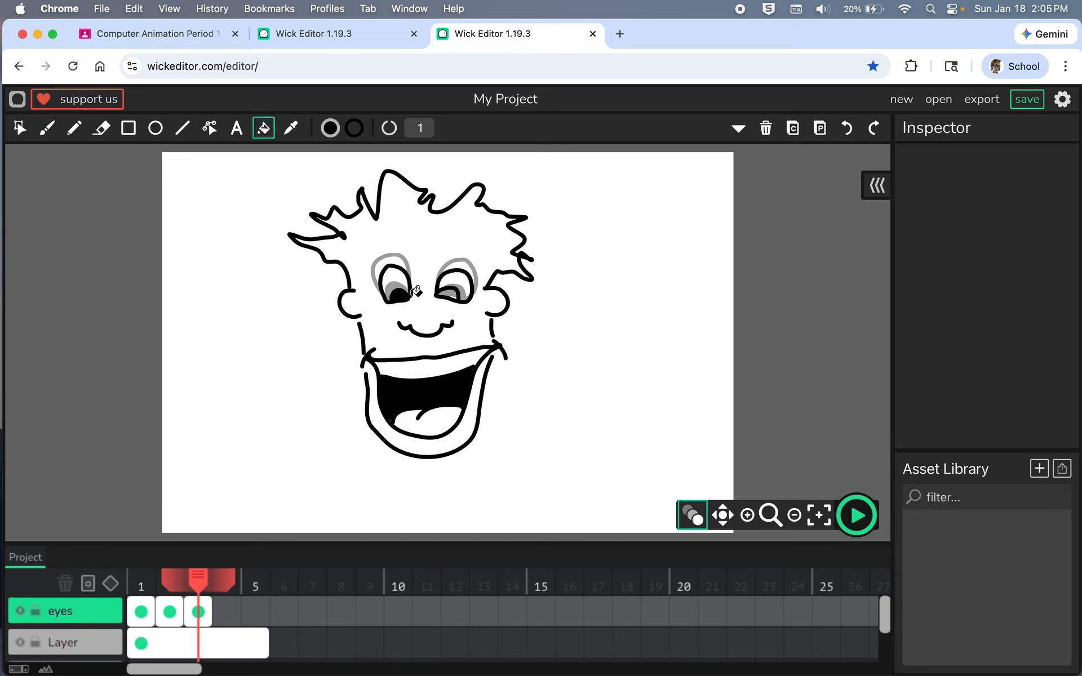
On frame 4 of the eyes layer, draw two nearly closed eyes as low domes and fill them black
{"action": "left_click", "coordinate": [226, 612]}
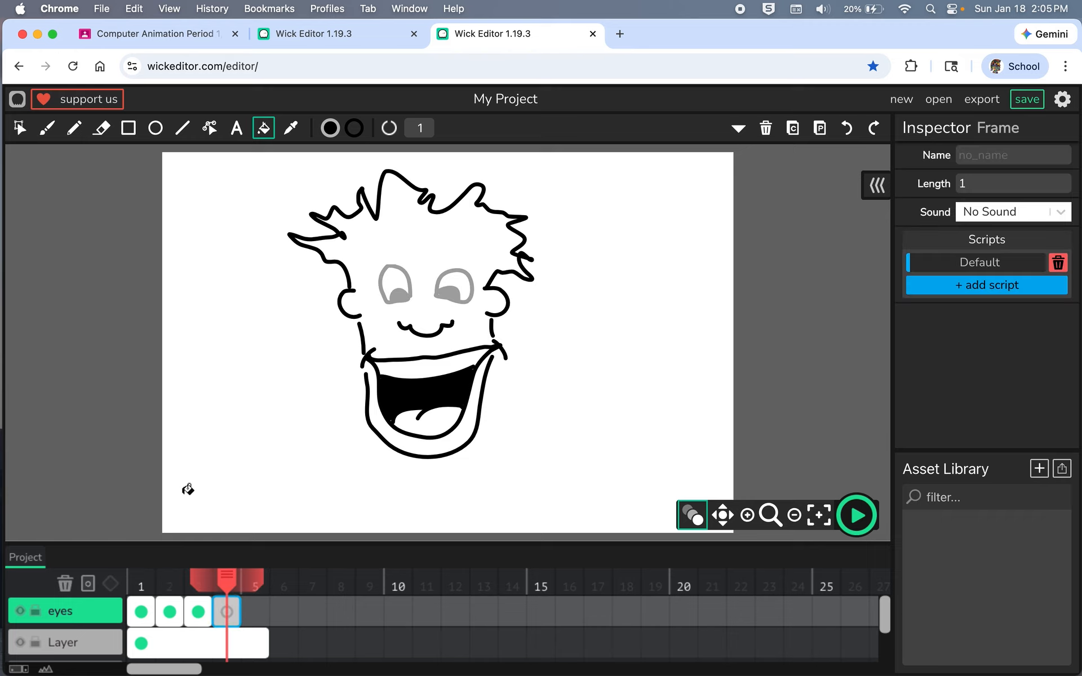
{"action": "left_click", "coordinate": [74, 128]}
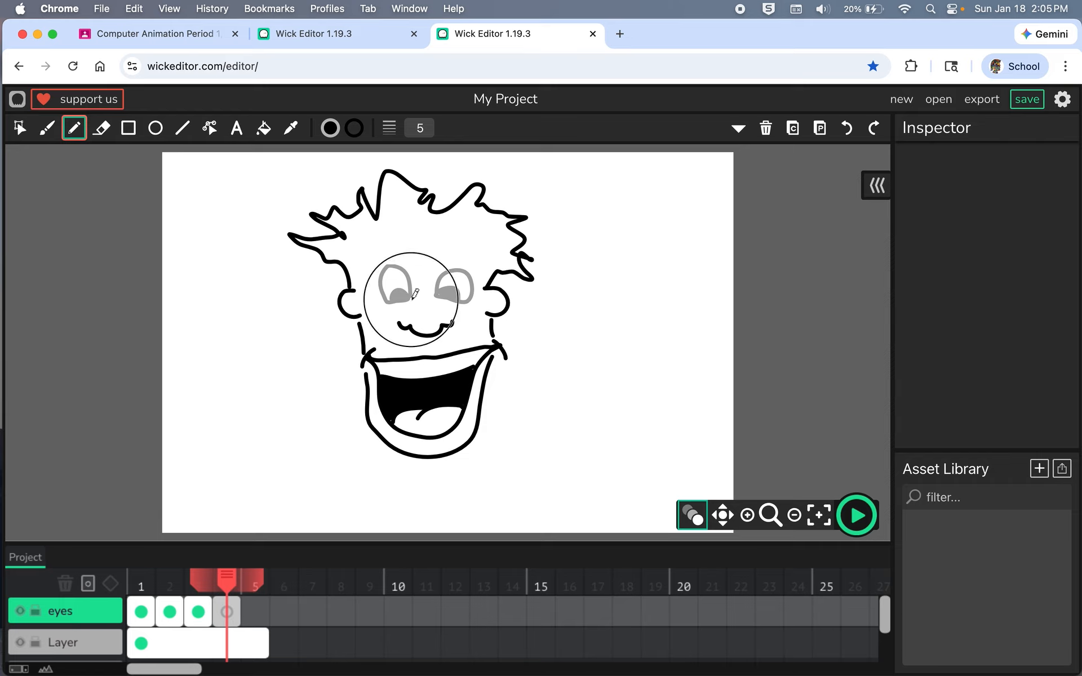
{"action": "mouse_move", "coordinate": [410, 298]}
{"action": "left_mouse_down"}
{"action": "mouse_move", "coordinate": [397, 289]}
{"action": "mouse_move", "coordinate": [387, 302]}
{"action": "mouse_move", "coordinate": [419, 289]}
{"action": "mouse_move", "coordinate": [461, 301]}
{"action": "left_mouse_up"}
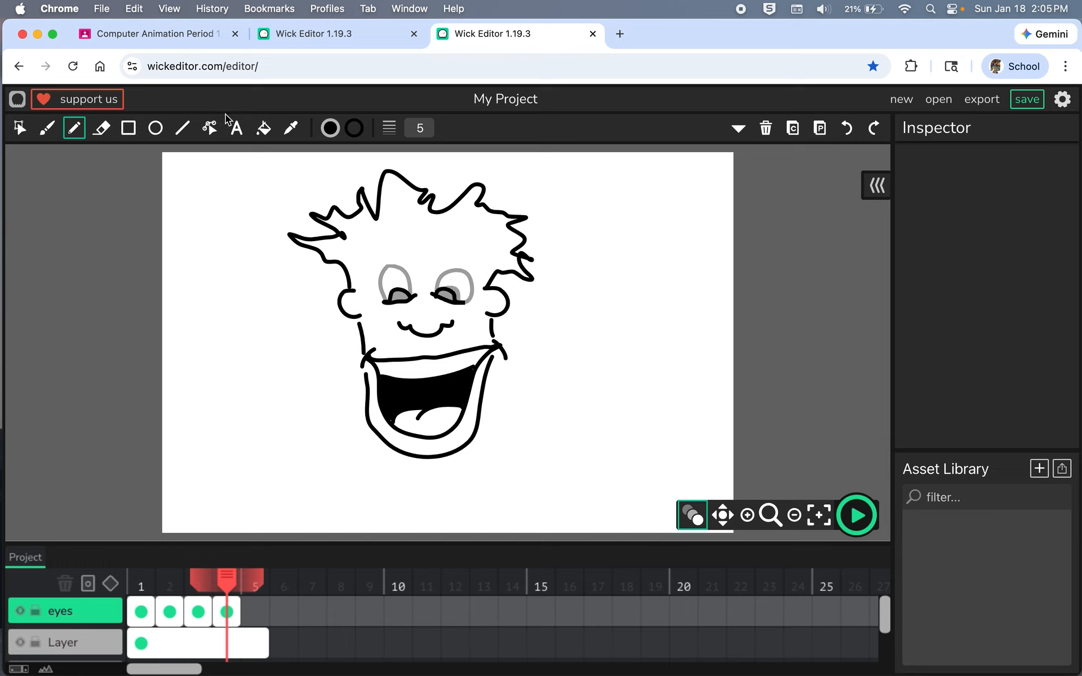
{"action": "left_click", "coordinate": [263, 128]}
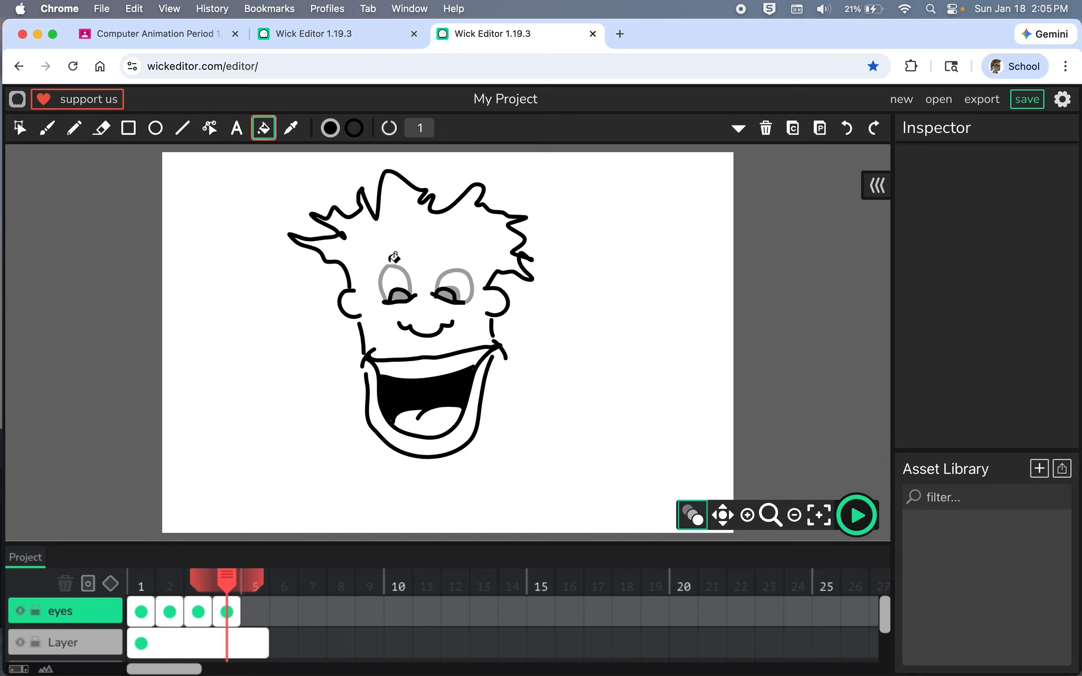
{"action": "left_click", "coordinate": [404, 293]}
{"action": "left_click", "coordinate": [462, 297]}
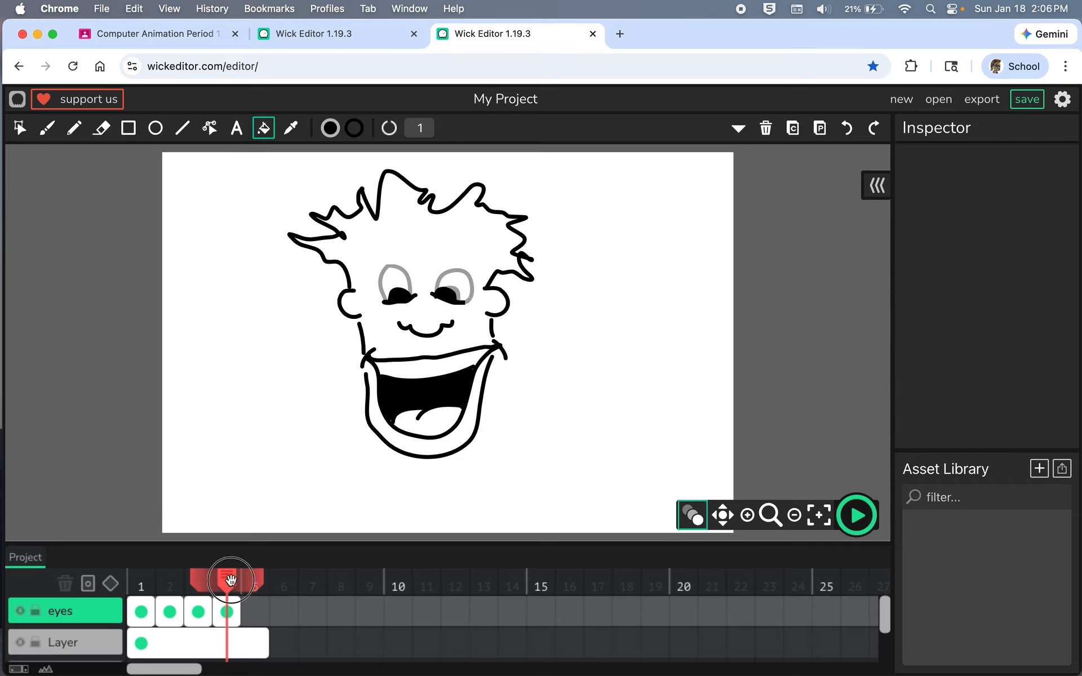
On frame 5 of the eyes layer, draw both eyes fully closed as single curved lines
{"action": "left_click_drag", "start_coordinate": [229, 581], "coordinate": [257, 582]}
{"action": "left_click", "coordinate": [255, 611]}
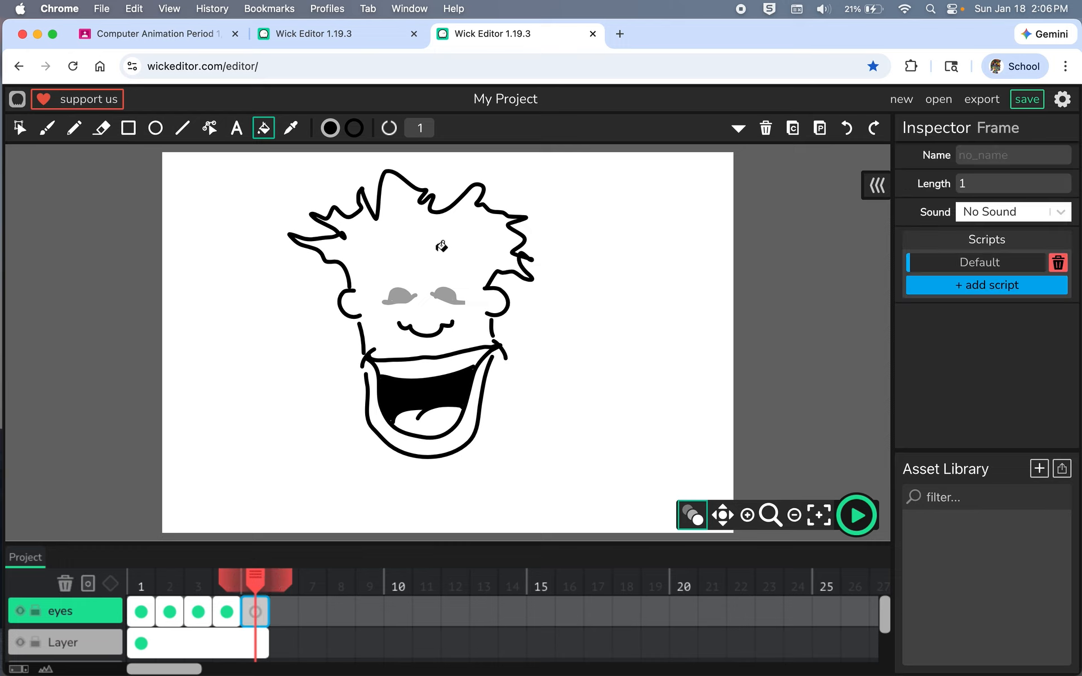
{"action": "left_click", "coordinate": [74, 128]}
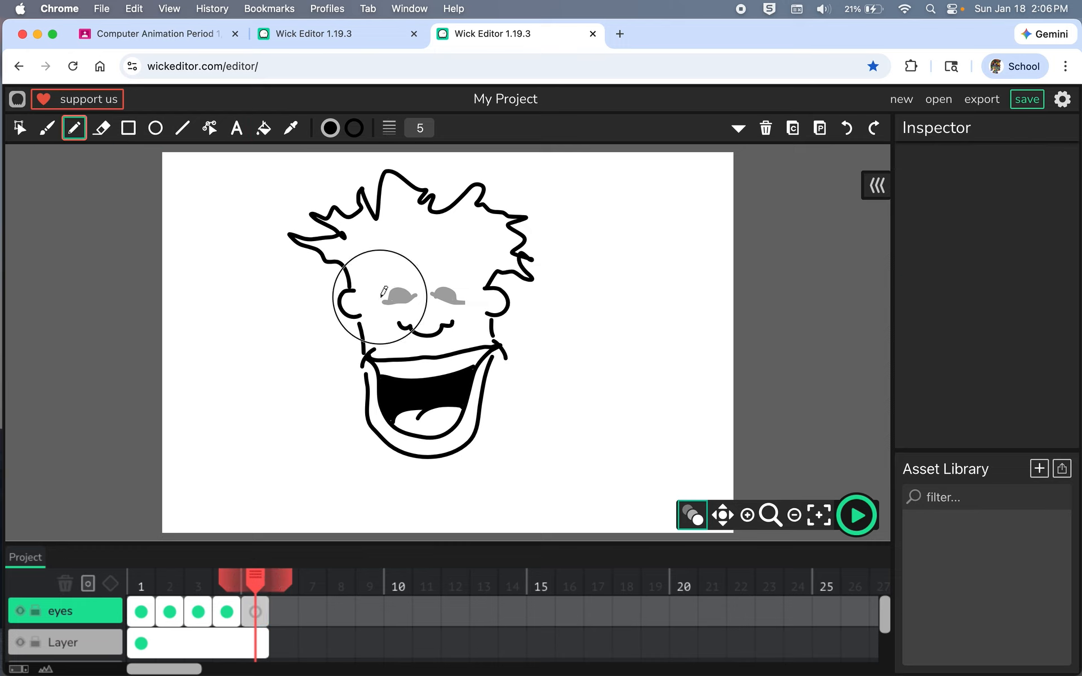
{"action": "mouse_move", "coordinate": [384, 291]}
{"action": "left_mouse_down"}
{"action": "mouse_move", "coordinate": [422, 284]}
{"action": "mouse_move", "coordinate": [454, 305]}
{"action": "mouse_move", "coordinate": [469, 299]}
{"action": "left_mouse_up"}
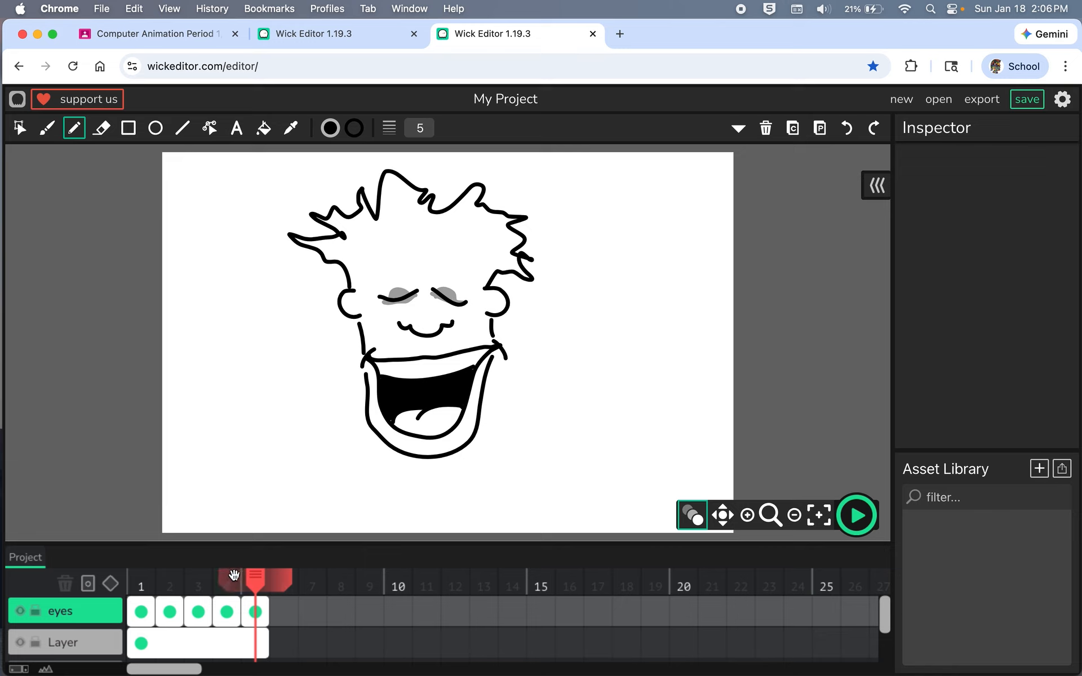
Return to frame 1 and play the blink animation to check it
{"action": "mouse_move", "coordinate": [260, 579]}
{"action": "left_mouse_down"}
{"action": "mouse_move", "coordinate": [89, 572]}
{"action": "mouse_move", "coordinate": [274, 566]}
{"action": "mouse_move", "coordinate": [75, 556]}
{"action": "left_mouse_up"}
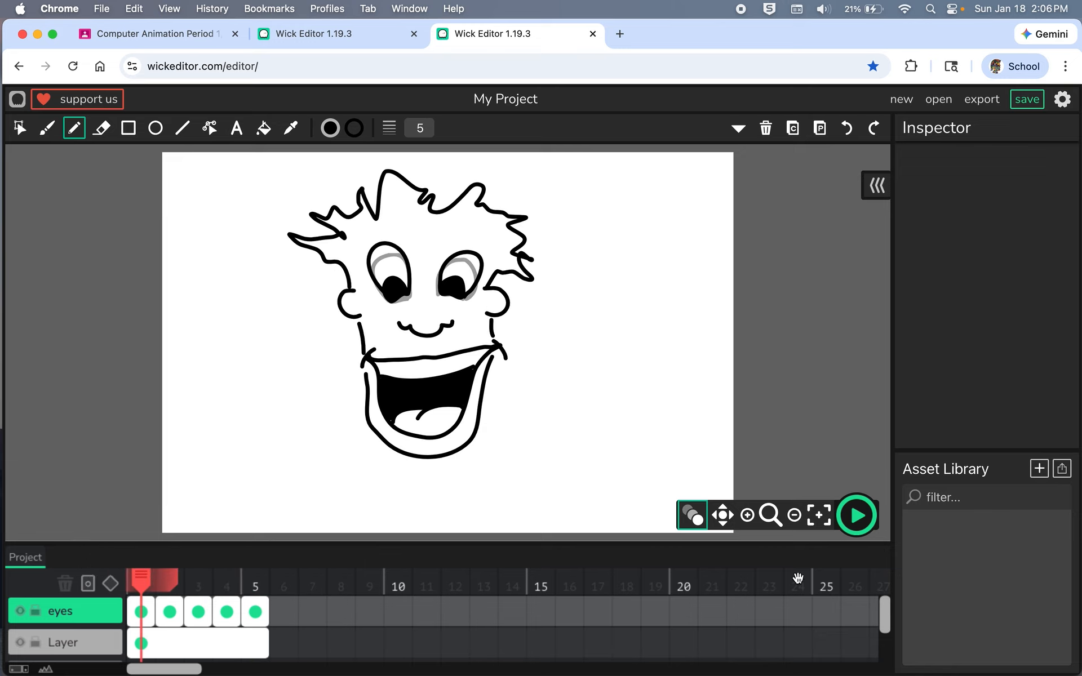
{"action": "left_click", "coordinate": [857, 515]}
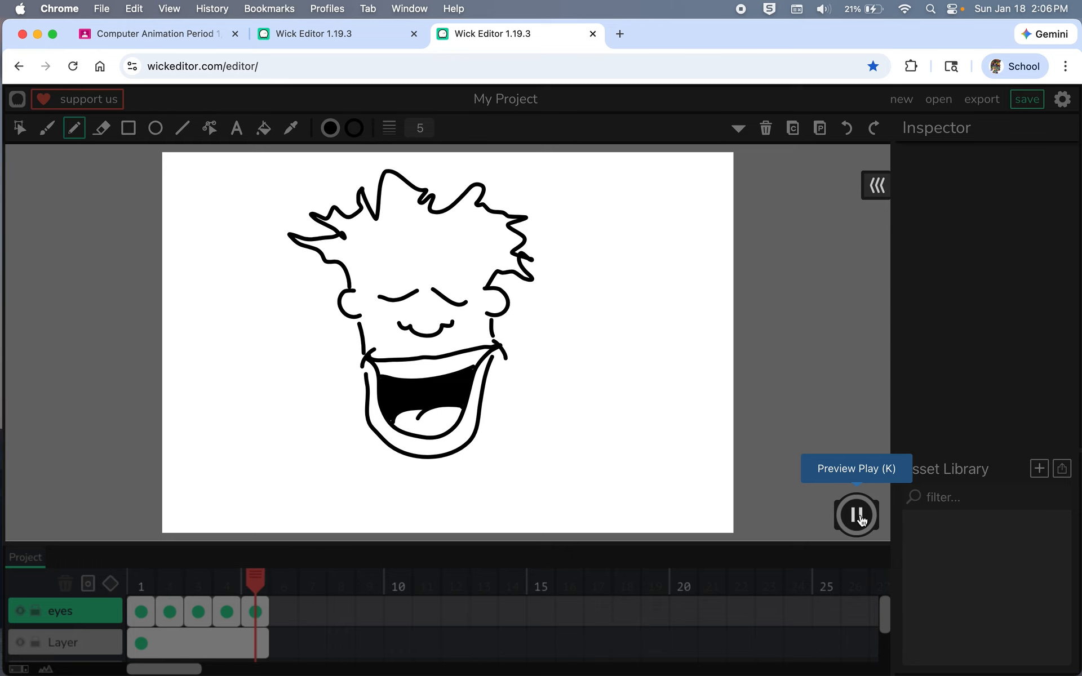
{"action": "left_click", "coordinate": [857, 515]}
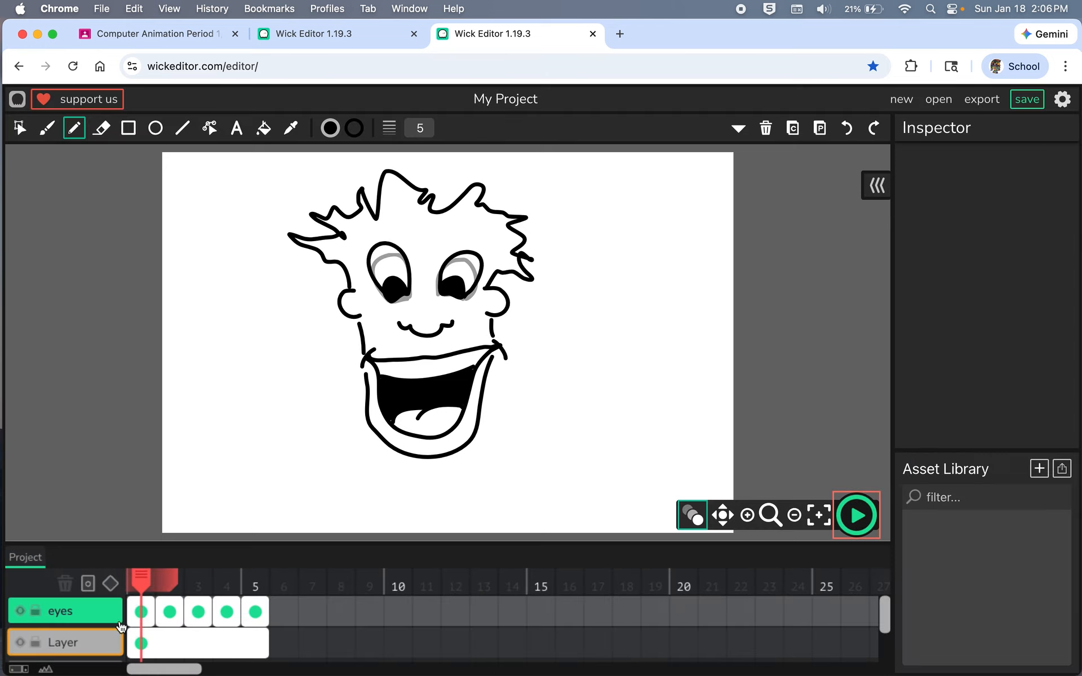
Draw a pair of curved eyebrows above the eyes on frames 1, 2 and 3 of the eyes layer, slightly lower on each frame
{"action": "left_click", "coordinate": [147, 618]}
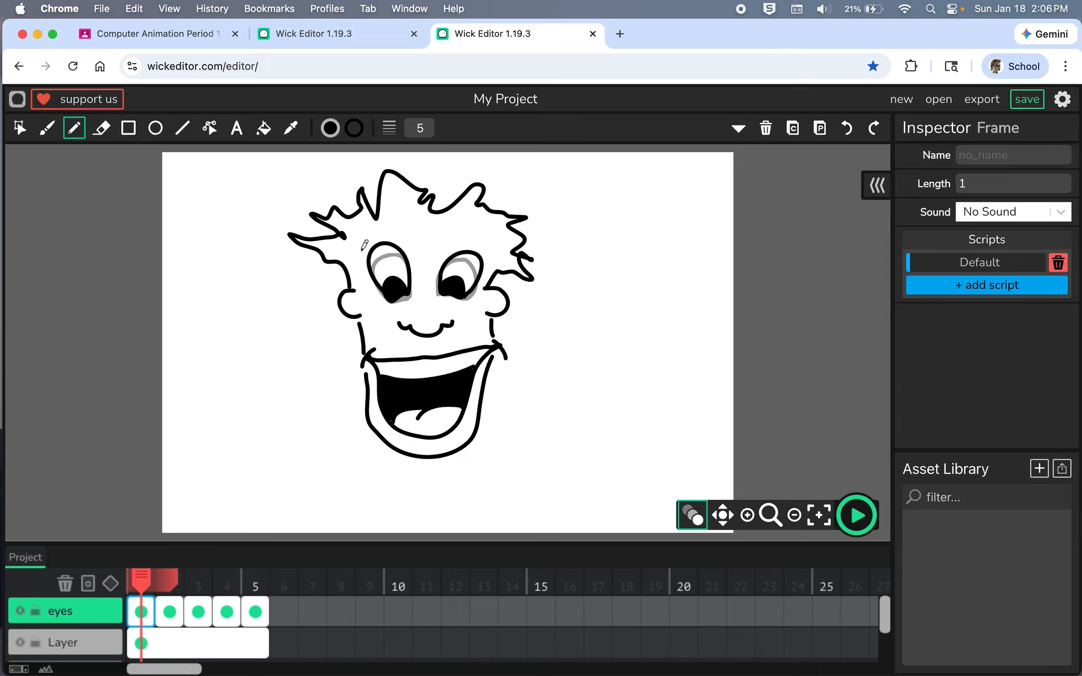
{"action": "mouse_move", "coordinate": [364, 245]}
{"action": "left_mouse_down"}
{"action": "mouse_move", "coordinate": [369, 230]}
{"action": "mouse_move", "coordinate": [395, 226]}
{"action": "mouse_move", "coordinate": [494, 252]}
{"action": "left_mouse_up"}
{"action": "left_click", "coordinate": [168, 614]}
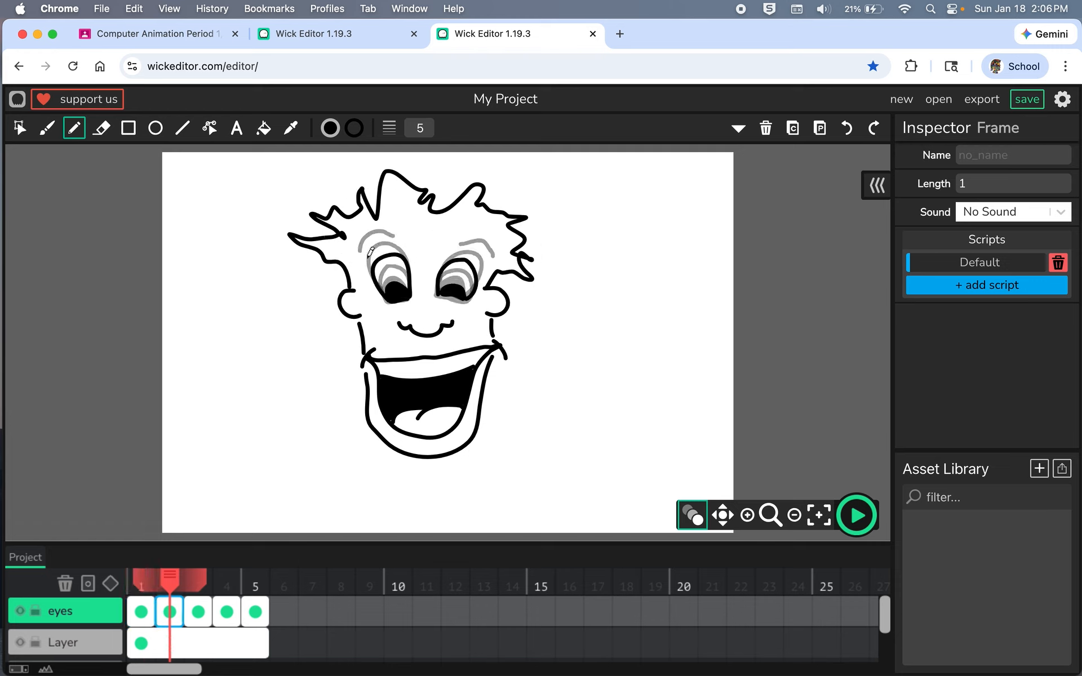
{"action": "mouse_move", "coordinate": [369, 255]}
{"action": "left_mouse_down"}
{"action": "mouse_move", "coordinate": [461, 243]}
{"action": "mouse_move", "coordinate": [482, 260]}
{"action": "left_mouse_up"}
{"action": "left_click", "coordinate": [200, 613]}
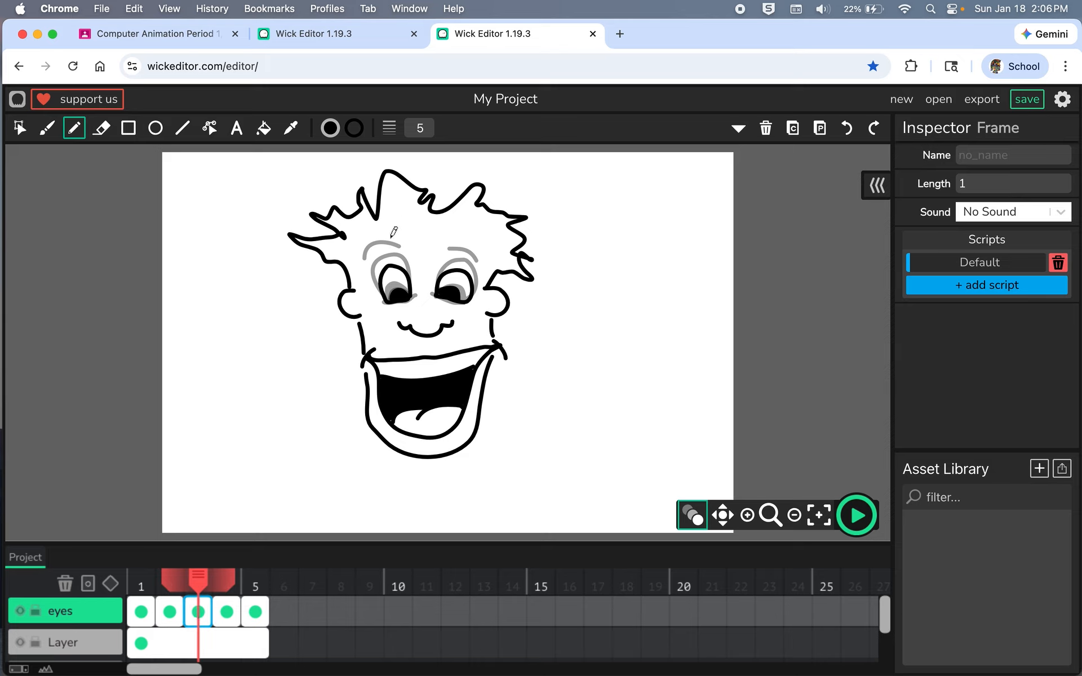
{"action": "mouse_move", "coordinate": [369, 268]}
{"action": "left_mouse_down"}
{"action": "mouse_move", "coordinate": [387, 251]}
{"action": "mouse_move", "coordinate": [460, 246]}
{"action": "mouse_move", "coordinate": [483, 261]}
{"action": "left_mouse_up"}
Draw slightly lower eyebrows on frames 4 and 5 of the eyes layer and preview the animation
{"action": "left_click", "coordinate": [226, 612]}
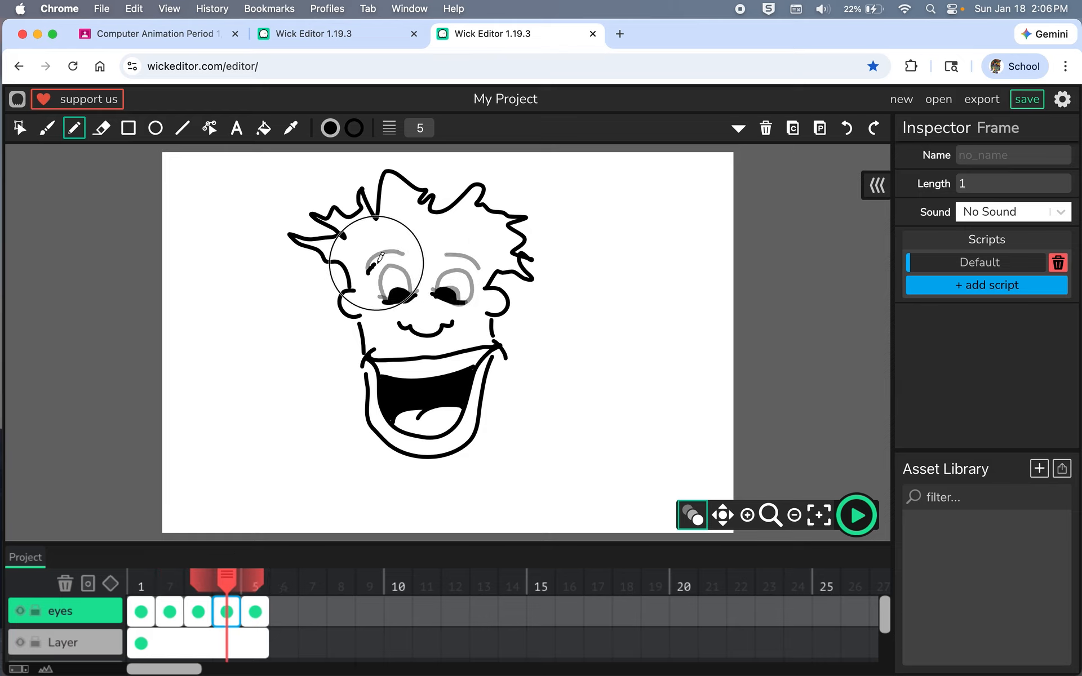
{"action": "mouse_move", "coordinate": [367, 270]}
{"action": "left_mouse_down"}
{"action": "mouse_move", "coordinate": [394, 251]}
{"action": "mouse_move", "coordinate": [454, 253]}
{"action": "mouse_move", "coordinate": [478, 274]}
{"action": "left_mouse_up"}
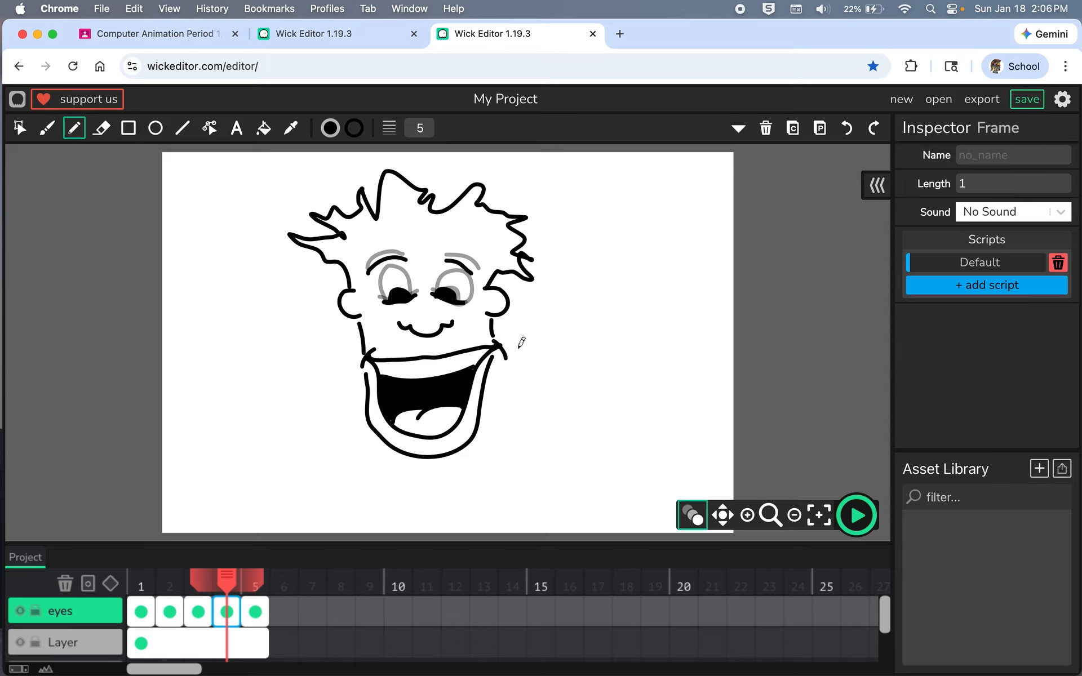
{"action": "left_click", "coordinate": [258, 612]}
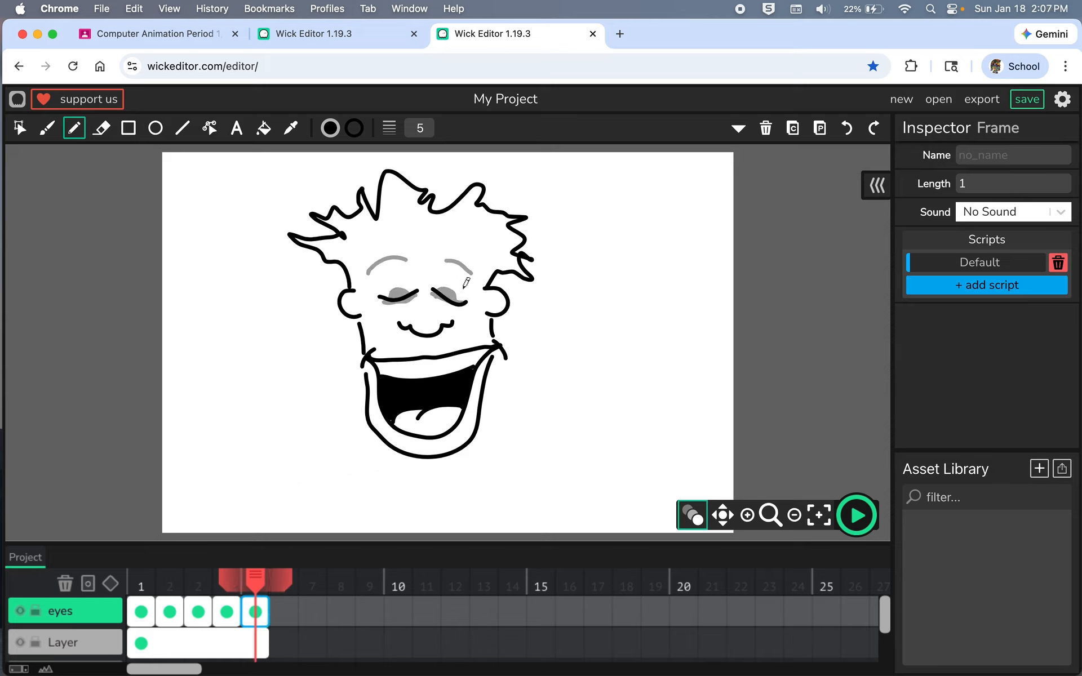
{"action": "mouse_move", "coordinate": [372, 274]}
{"action": "left_mouse_down"}
{"action": "mouse_move", "coordinate": [397, 256]}
{"action": "mouse_move", "coordinate": [479, 274]}
{"action": "left_mouse_up"}
{"action": "left_click", "coordinate": [856, 516]}
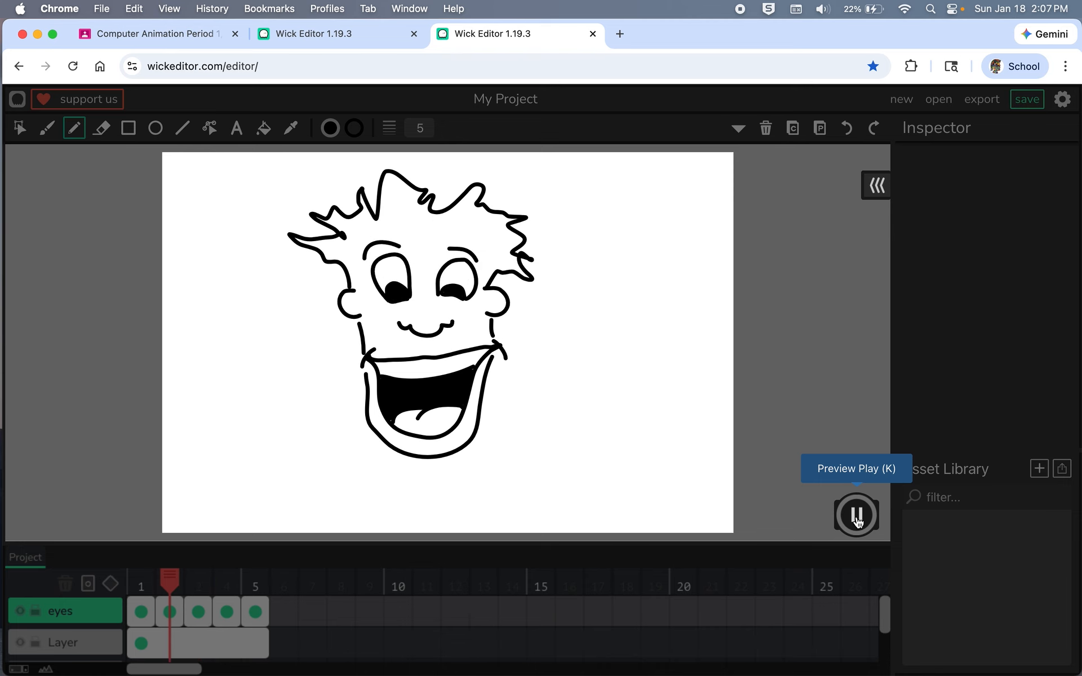
{"action": "left_click", "coordinate": [856, 516]}
Turn off onion skinning and rename the lower layer as body, with the playhead on its first frame
{"action": "left_click", "coordinate": [84, 646]}
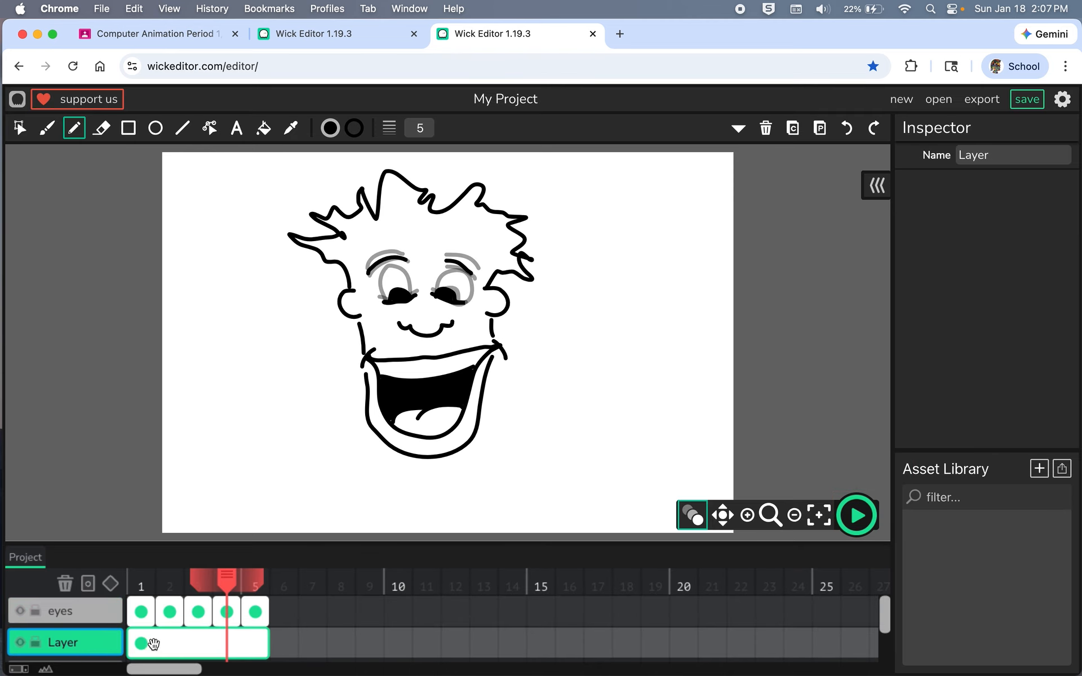
{"action": "left_click", "coordinate": [156, 644]}
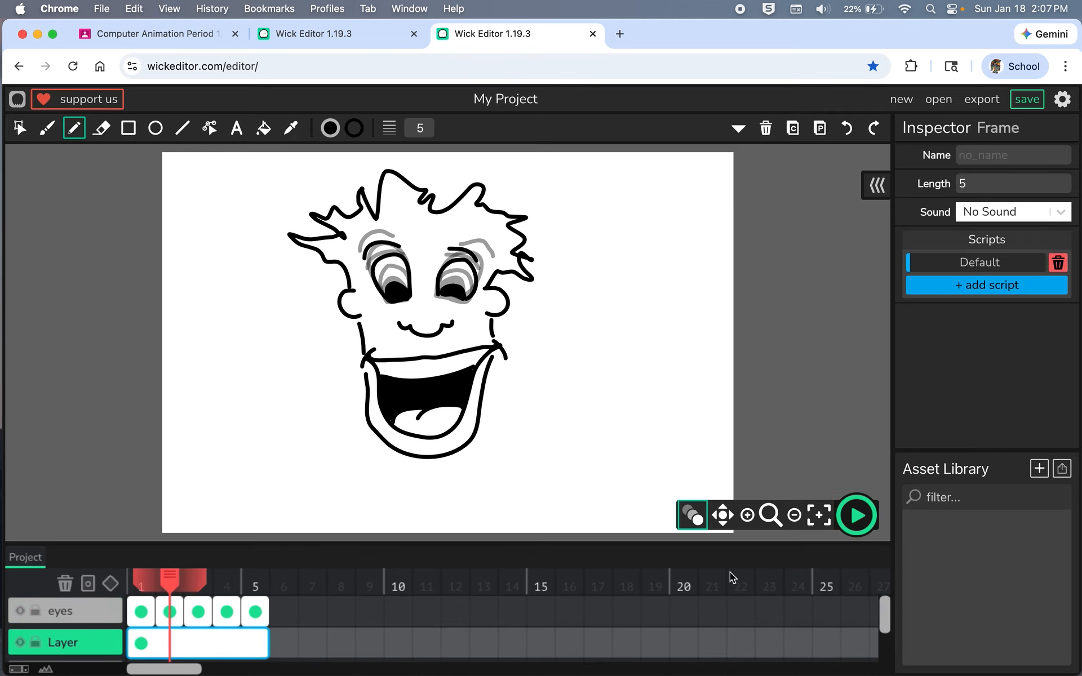
{"action": "left_click", "coordinate": [694, 516]}
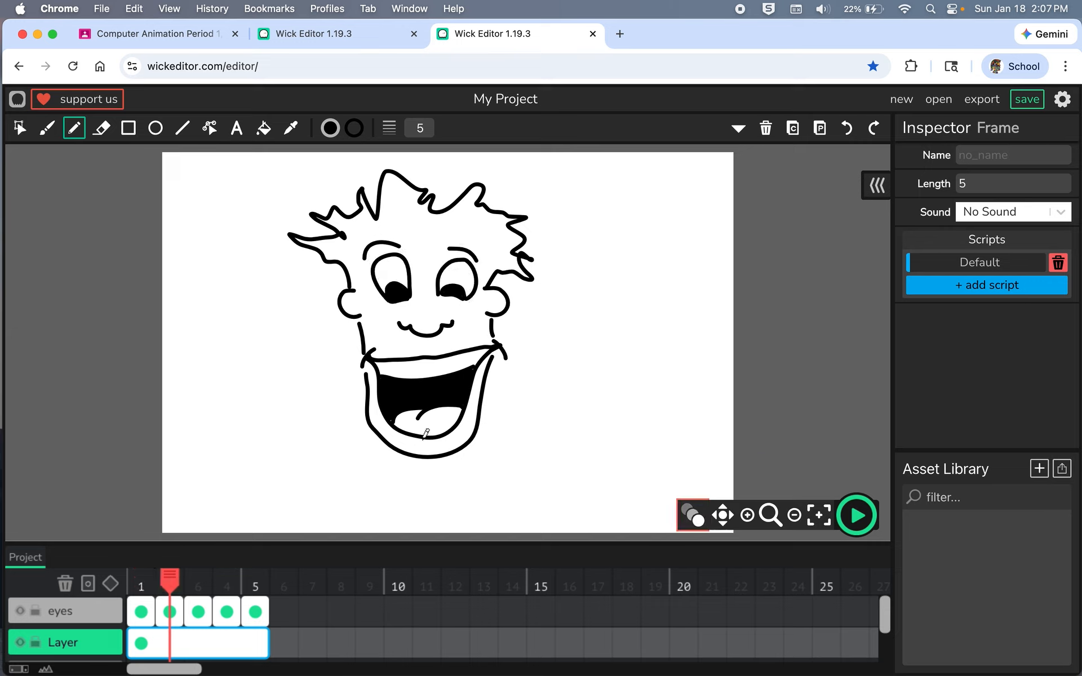
{"action": "left_click", "coordinate": [145, 644]}
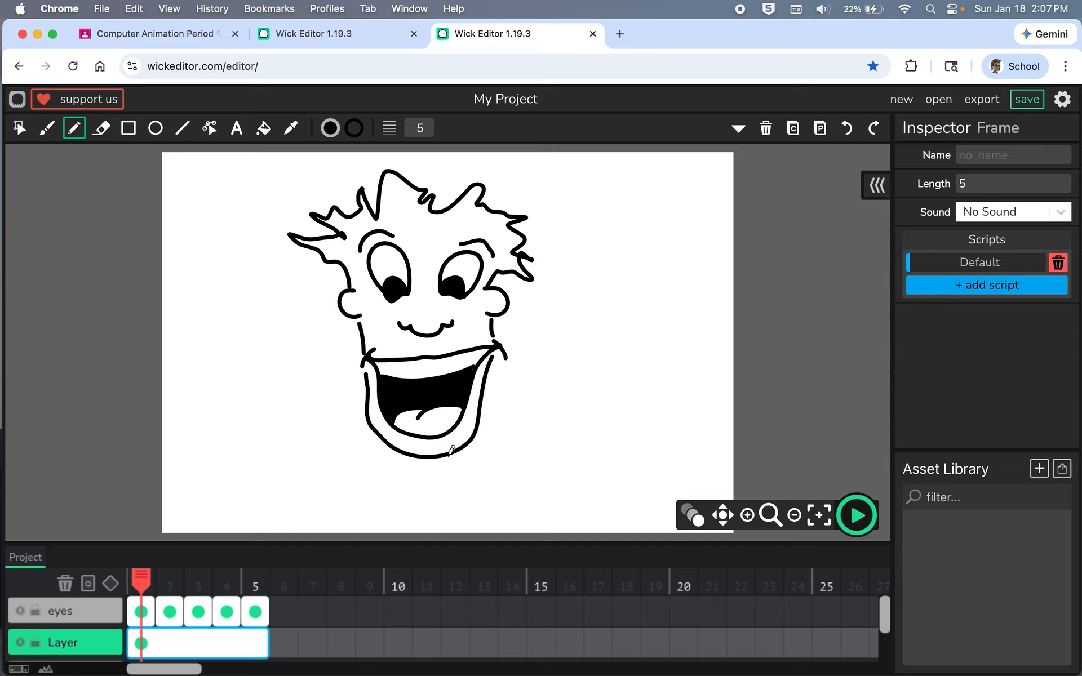
{"action": "left_click", "coordinate": [74, 643]}
{"action": "left_click_drag", "start_coordinate": [1014, 152], "coordinate": [911, 163]}
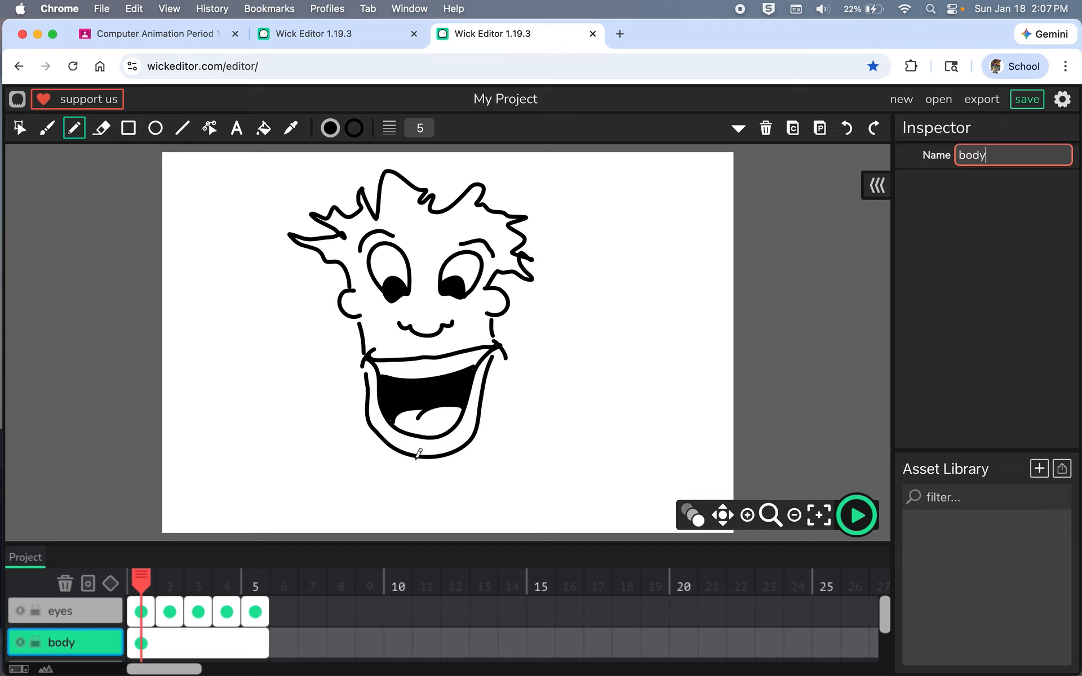
Draw a neck, a round collar and two sloping shoulders below the chin on the body layer
{"action": "mouse_move", "coordinate": [418, 457]}
{"action": "left_mouse_down"}
{"action": "mouse_move", "coordinate": [411, 478]}
{"action": "mouse_move", "coordinate": [439, 478]}
{"action": "left_mouse_up"}
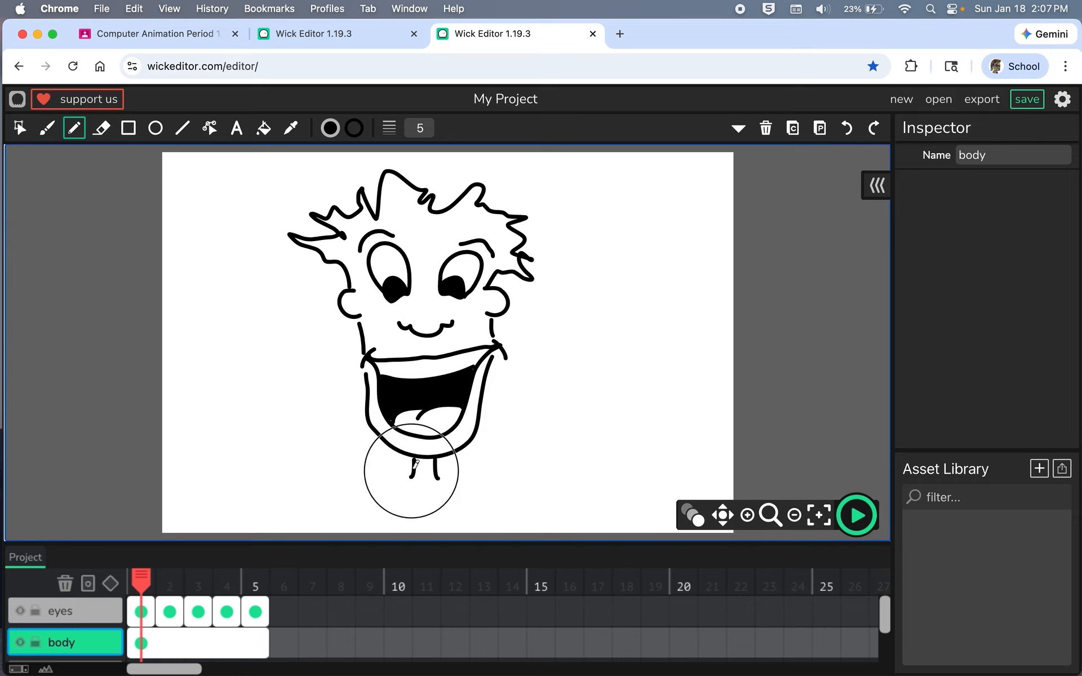
{"action": "mouse_move", "coordinate": [412, 476]}
{"action": "left_mouse_down"}
{"action": "mouse_move", "coordinate": [449, 483]}
{"action": "mouse_move", "coordinate": [439, 469]}
{"action": "mouse_move", "coordinate": [407, 467]}
{"action": "mouse_move", "coordinate": [401, 490]}
{"action": "mouse_move", "coordinate": [440, 502]}
{"action": "mouse_move", "coordinate": [462, 493]}
{"action": "mouse_move", "coordinate": [443, 467]}
{"action": "mouse_move", "coordinate": [400, 468]}
{"action": "mouse_move", "coordinate": [337, 508]}
{"action": "left_mouse_up"}
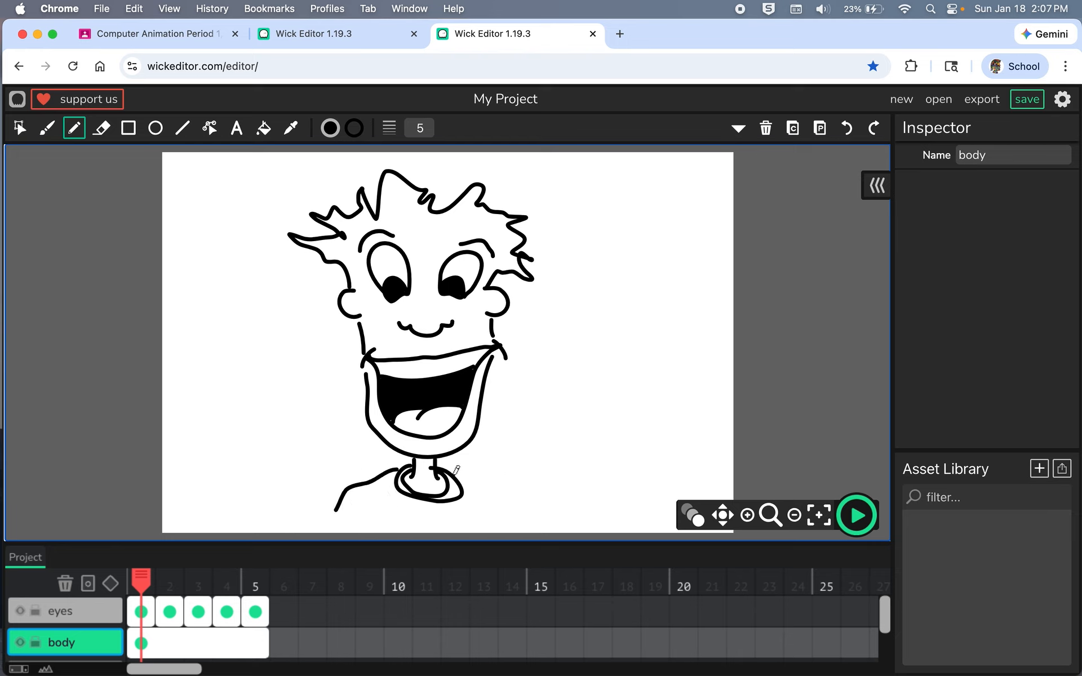
{"action": "mouse_move", "coordinate": [455, 473]}
{"action": "left_mouse_down"}
{"action": "mouse_move", "coordinate": [505, 487]}
{"action": "mouse_move", "coordinate": [536, 512]}
{"action": "left_mouse_up"}
Play the animation again to check the blink together with the drawn body
{"action": "left_click", "coordinate": [856, 515]}
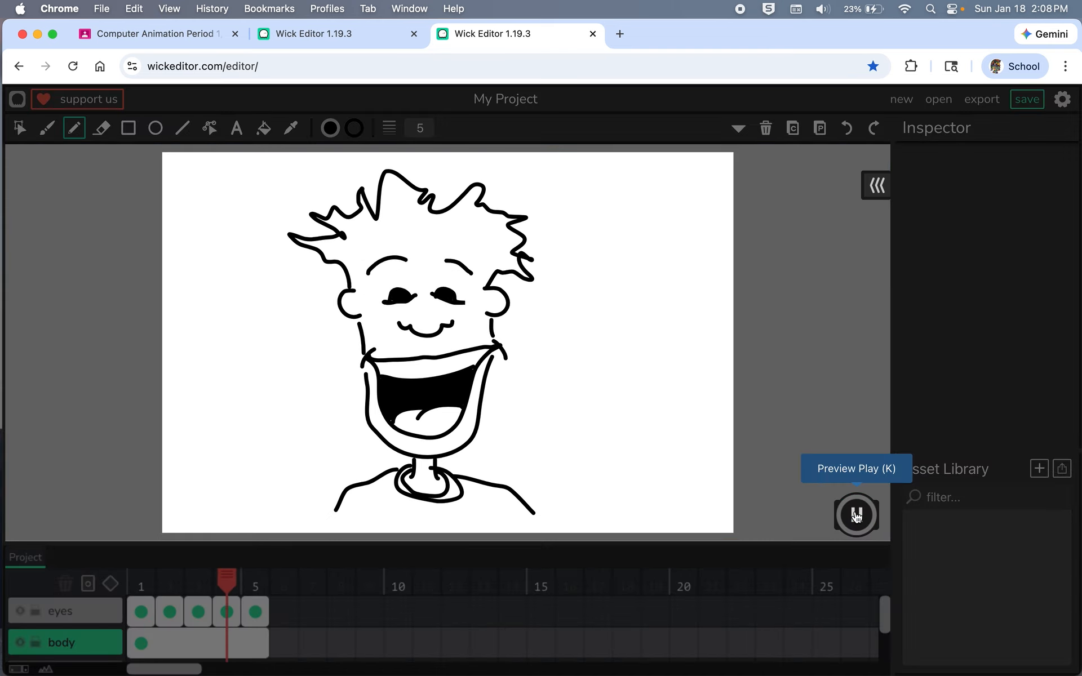
{"action": "left_click", "coordinate": [857, 515]}
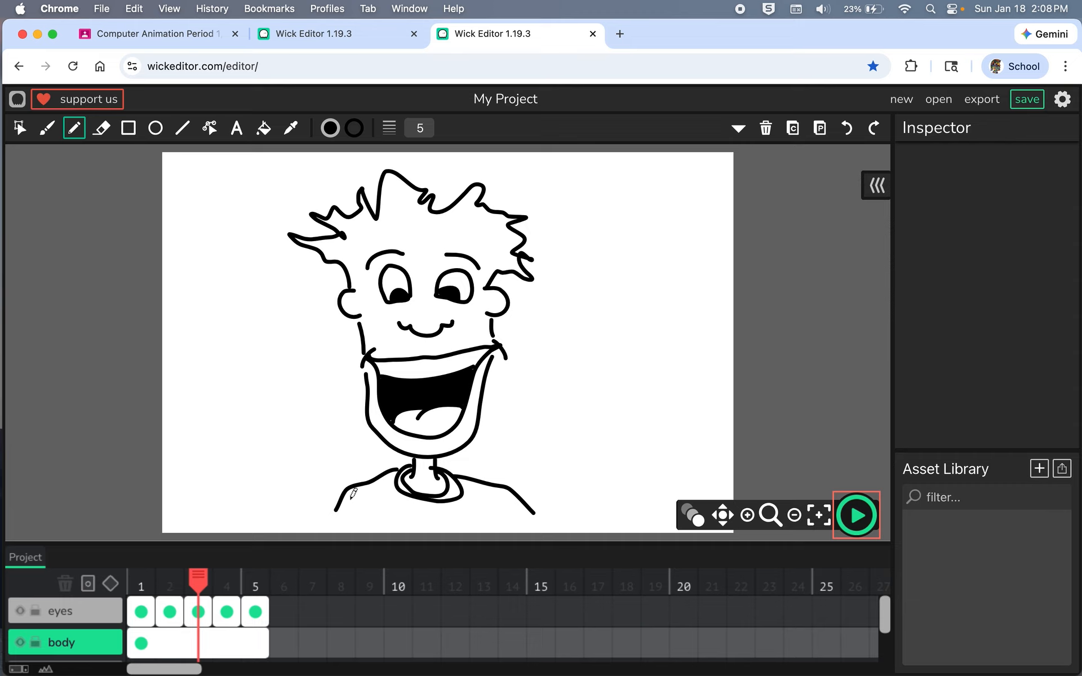
{"action": "left_click", "coordinate": [855, 515]}
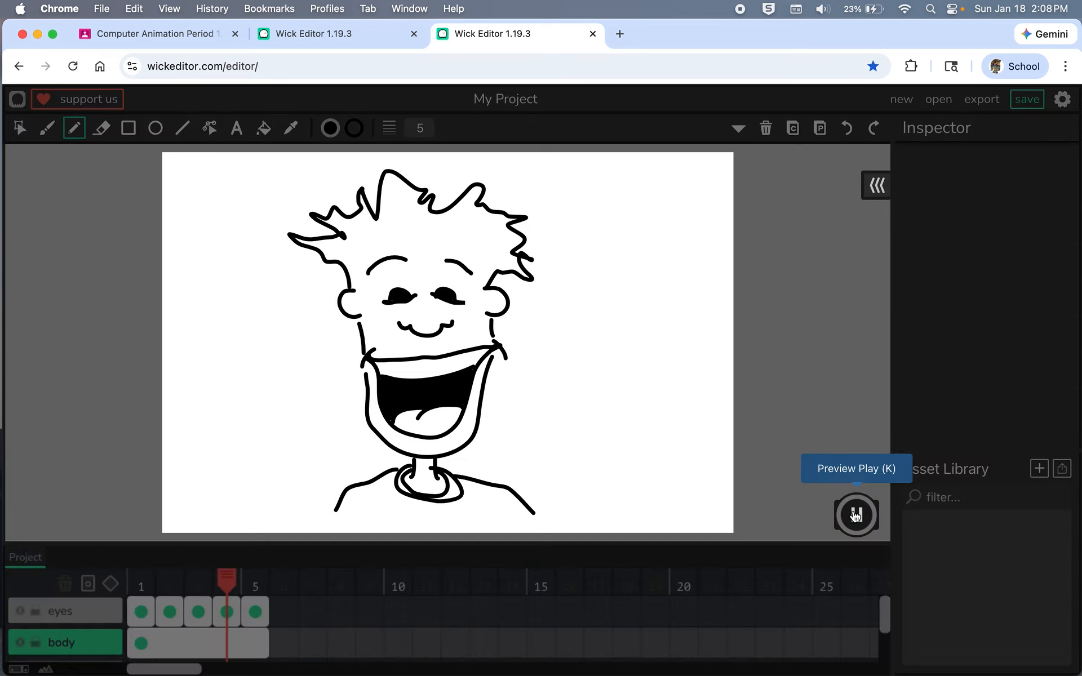